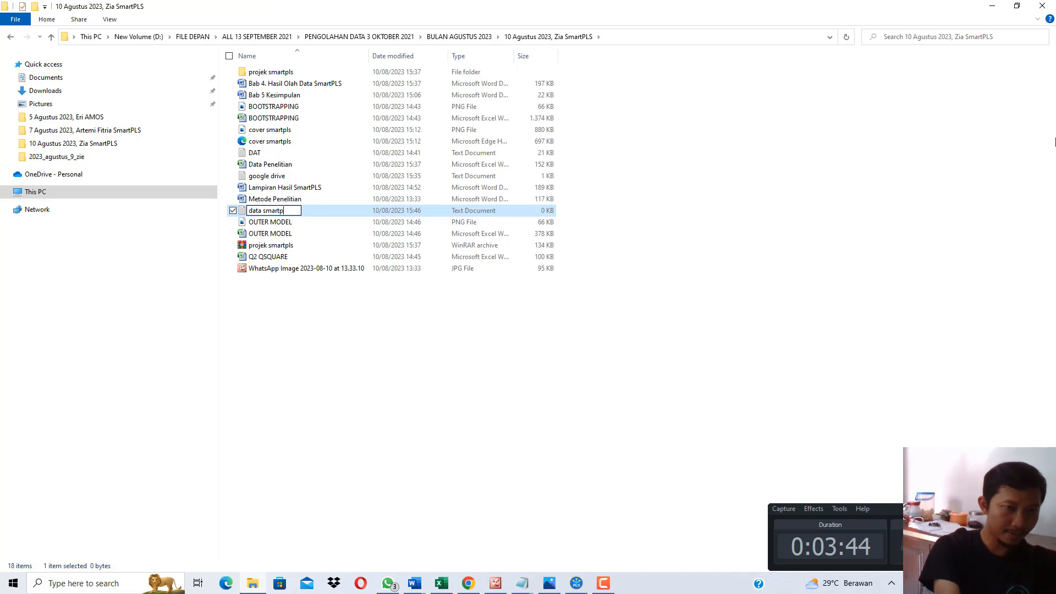
Name the new text file "data smartpls asli", paste the copied respondent data into it, and save and close it
text(asli)
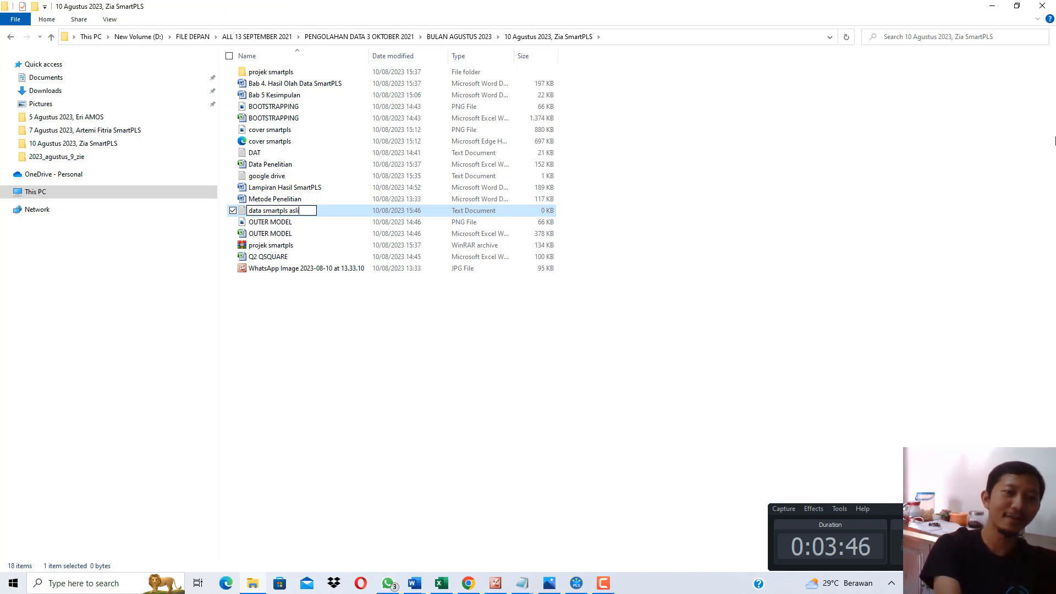
key(Return)
key(Return)
key(ctrl+v)
key(ctrl+s)
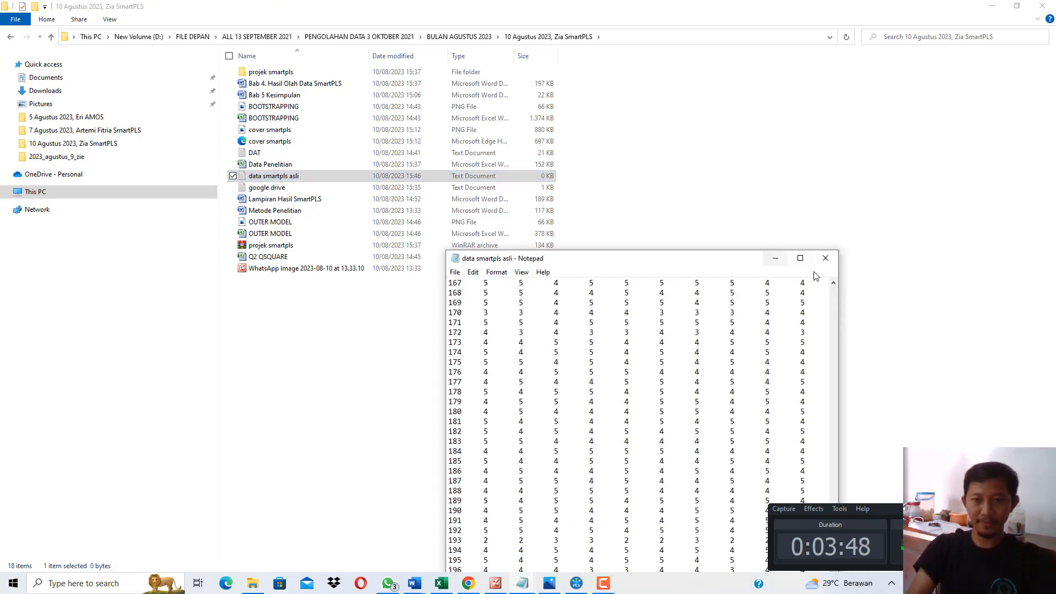
click(825, 258)
Switch to SmartPLS and compare the path model's connections with the hypothesis diagram in the WhatsApp image
click(576, 583)
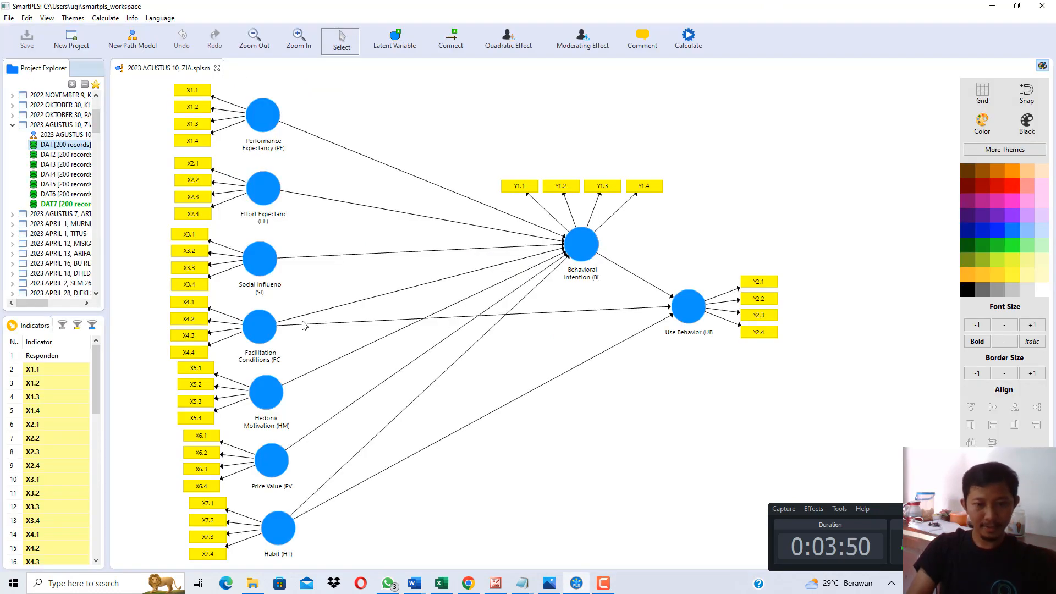
click(495, 583)
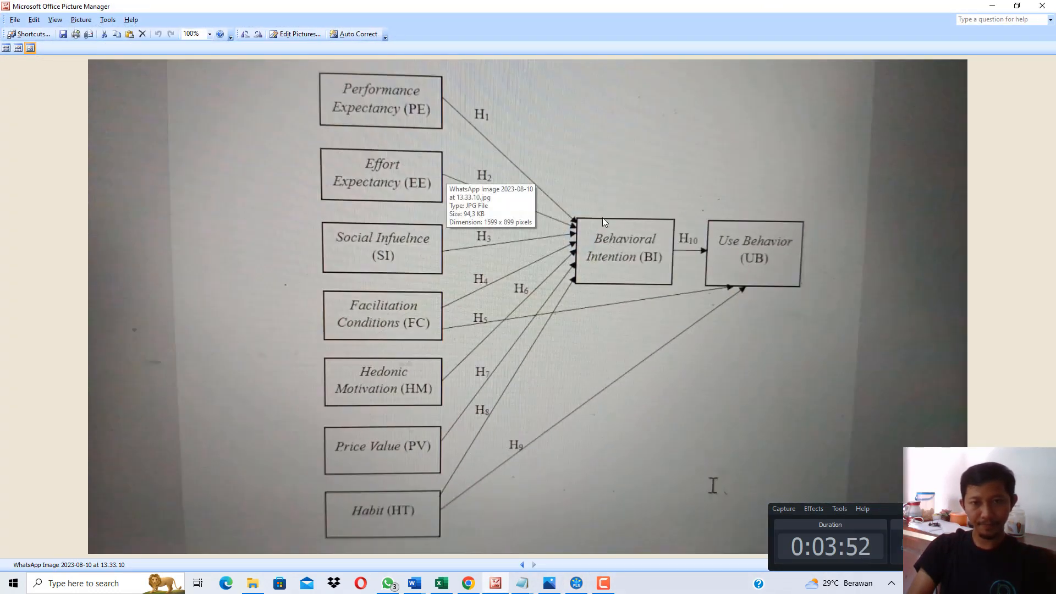
click(994, 8)
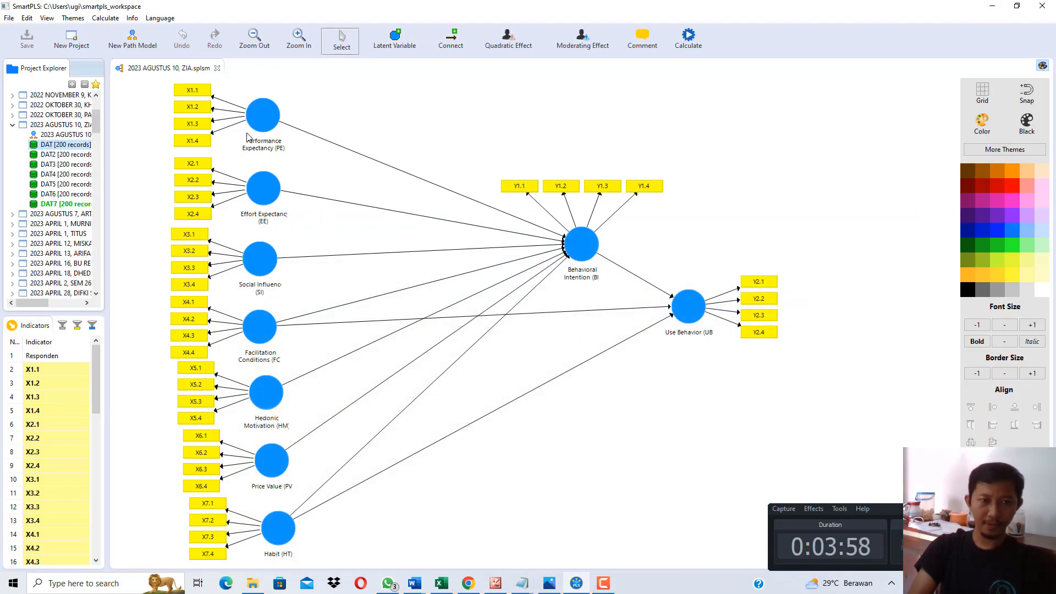
click(272, 127)
click(594, 247)
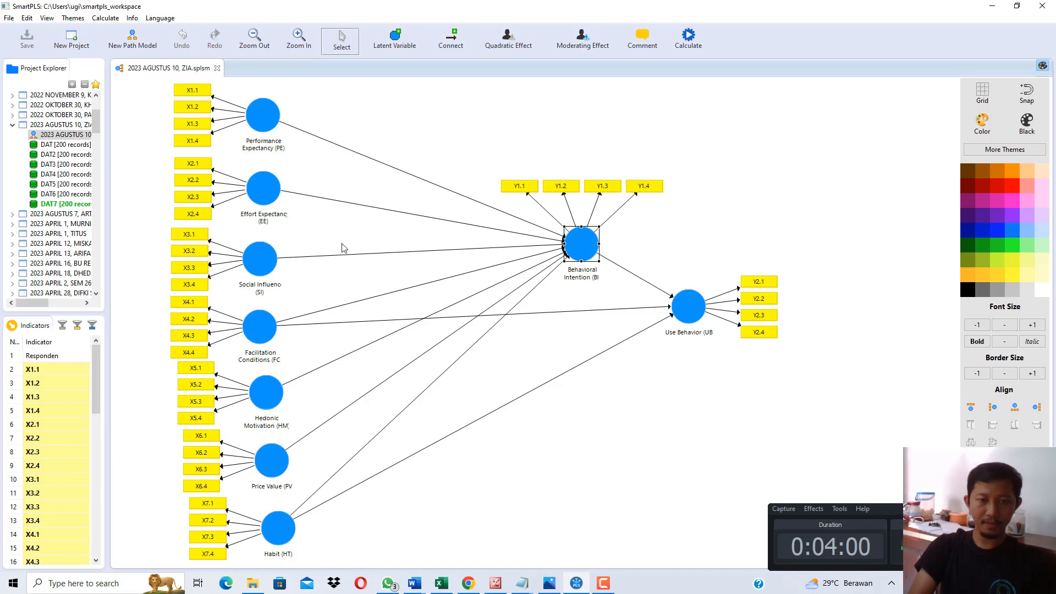
click(273, 197)
click(584, 250)
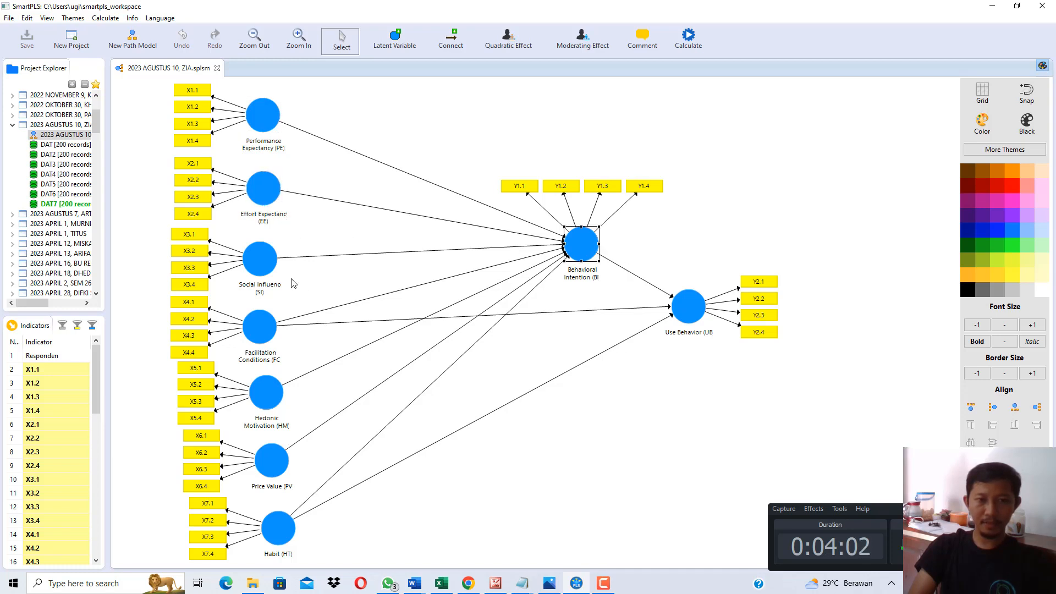
click(256, 273)
click(573, 240)
click(674, 304)
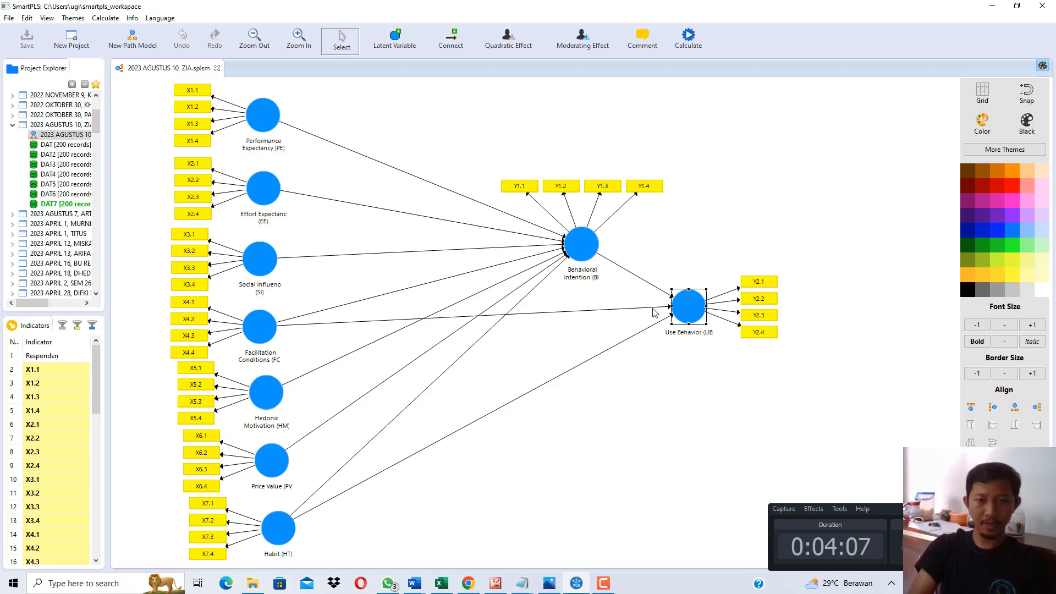
click(267, 331)
click(695, 311)
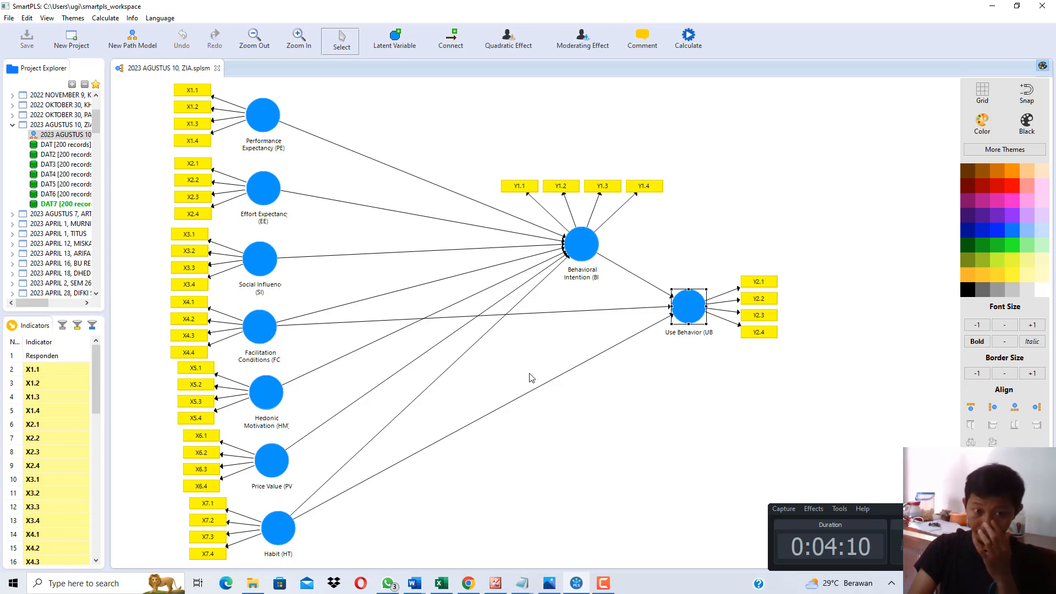
click(495, 583)
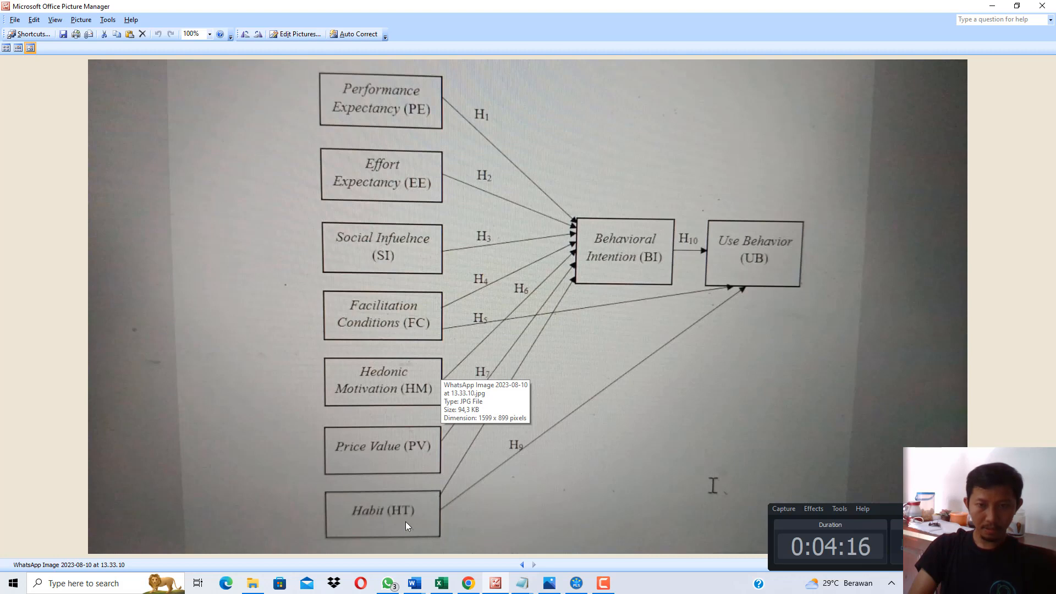
click(498, 583)
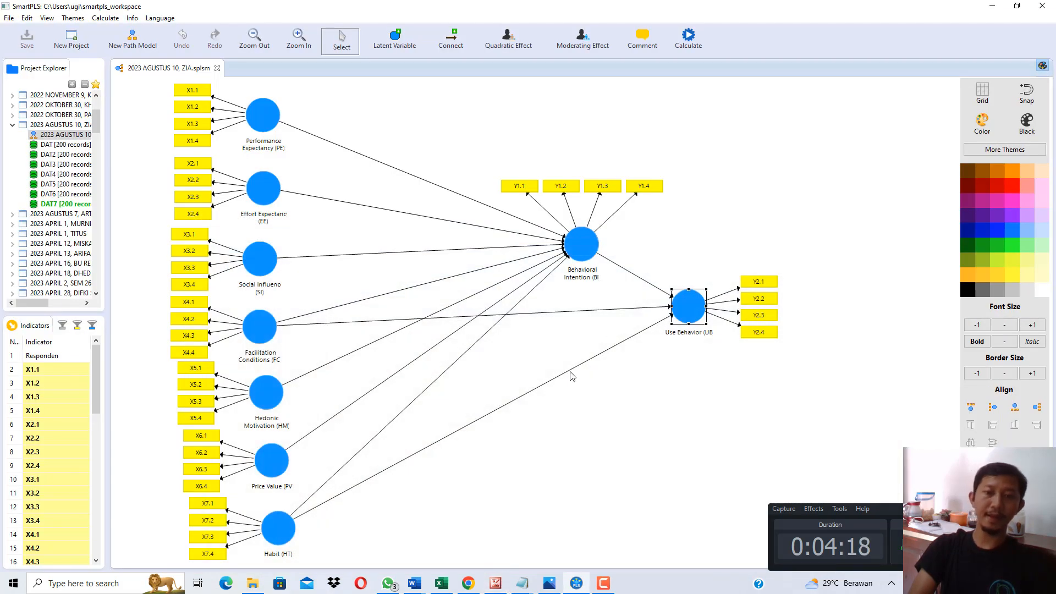
click(731, 230)
Import the data file "data smartpls asli" into the 2023 AGUSTUS 10 project, keeping its name
right_click(55, 210)
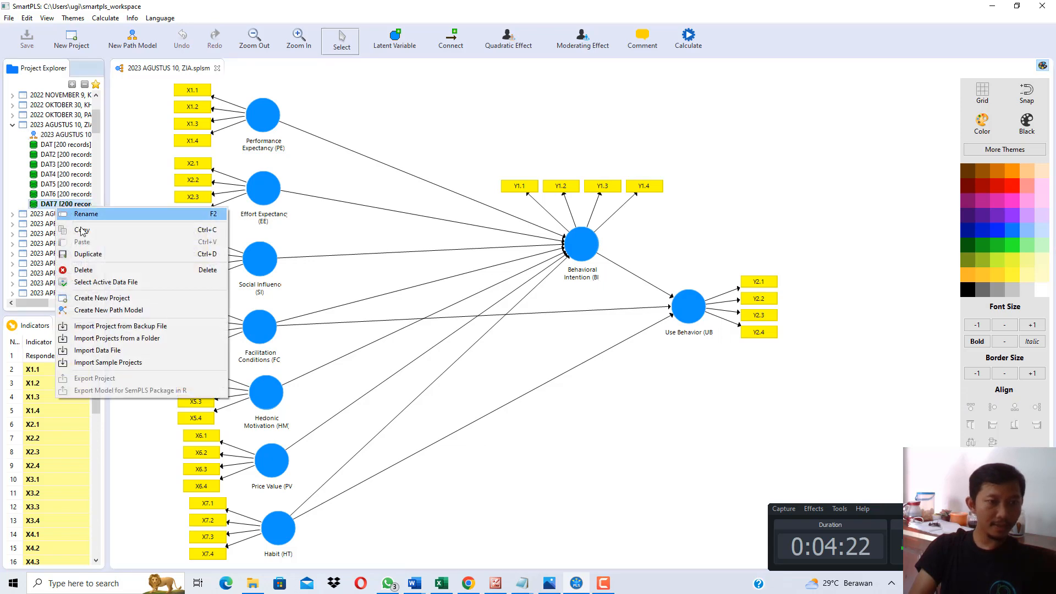
click(126, 350)
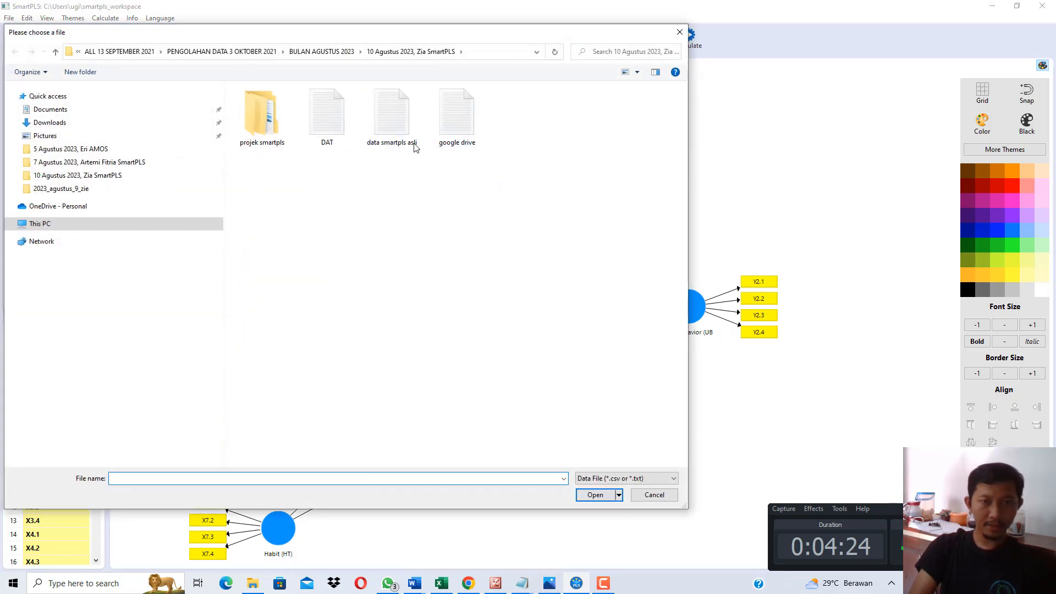
double_click(392, 127)
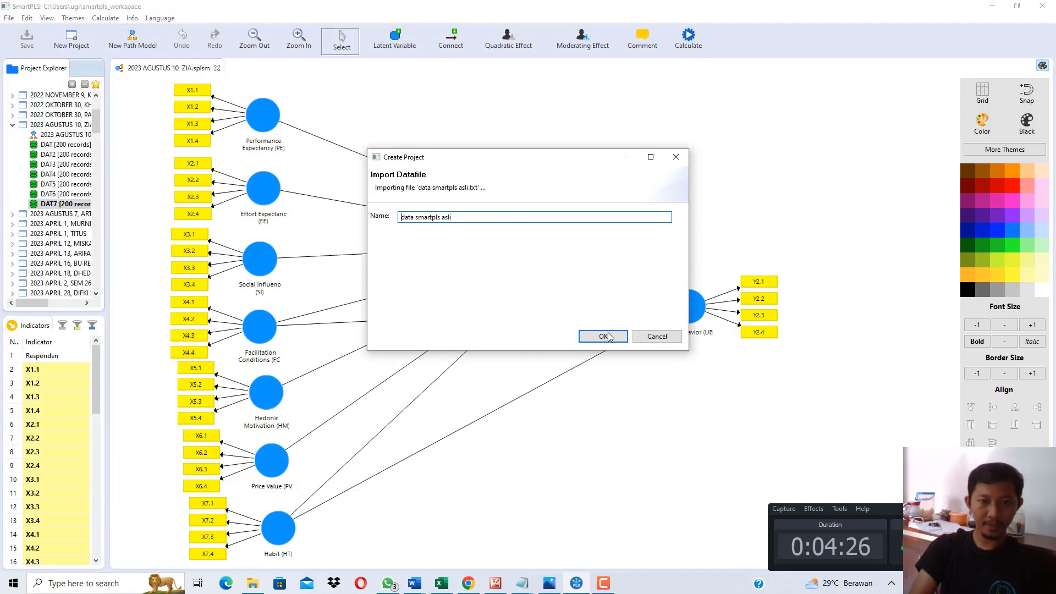
click(603, 336)
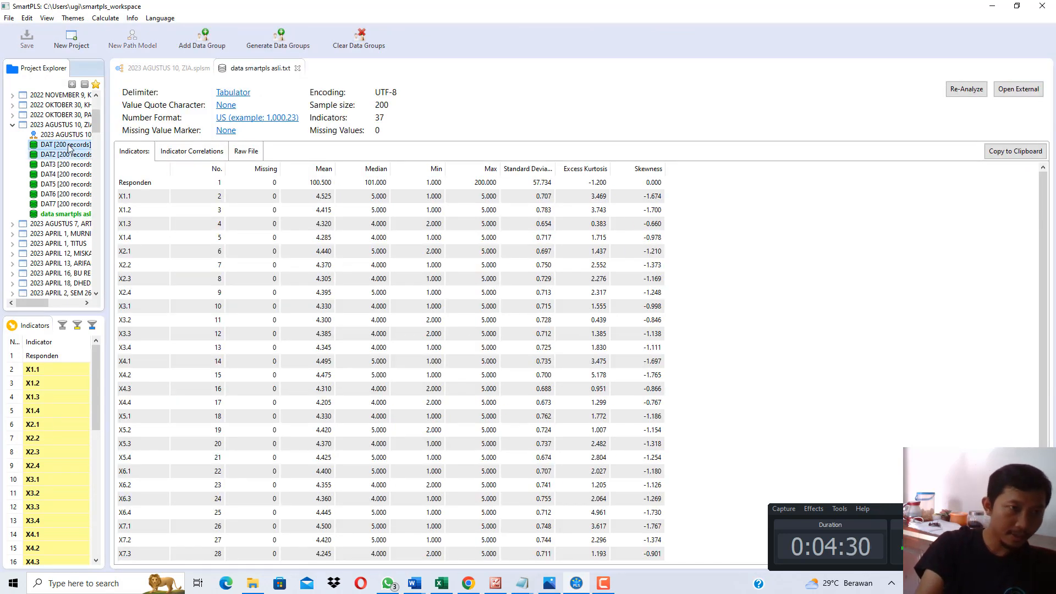
Delete the data files DAT through DAT7 from the project and close the imported data file's view
key(Delete)
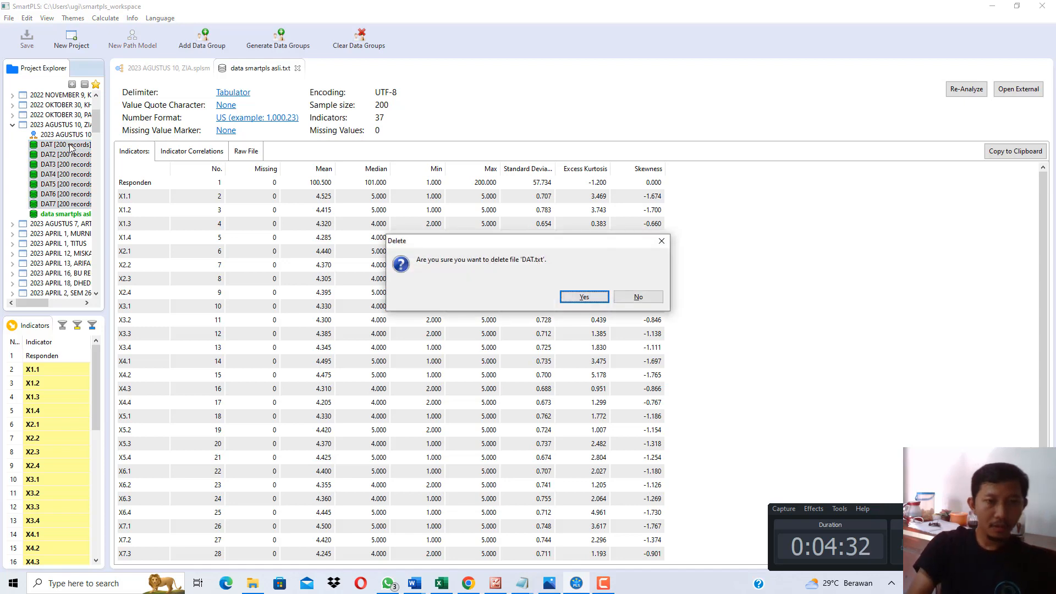
click(585, 297)
click(584, 297)
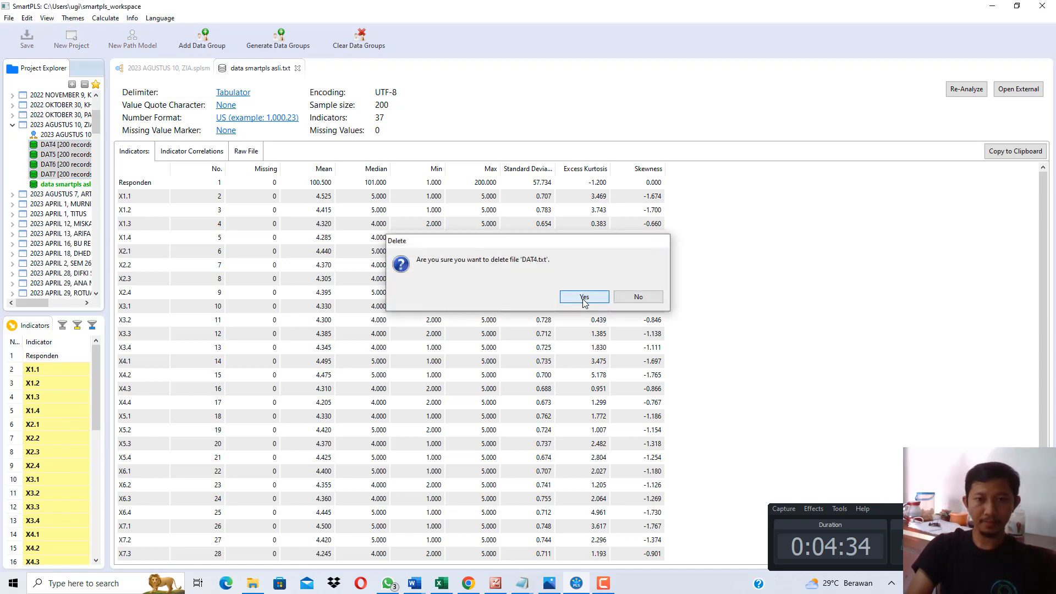
click(584, 297)
click(584, 298)
click(584, 297)
click(584, 297)
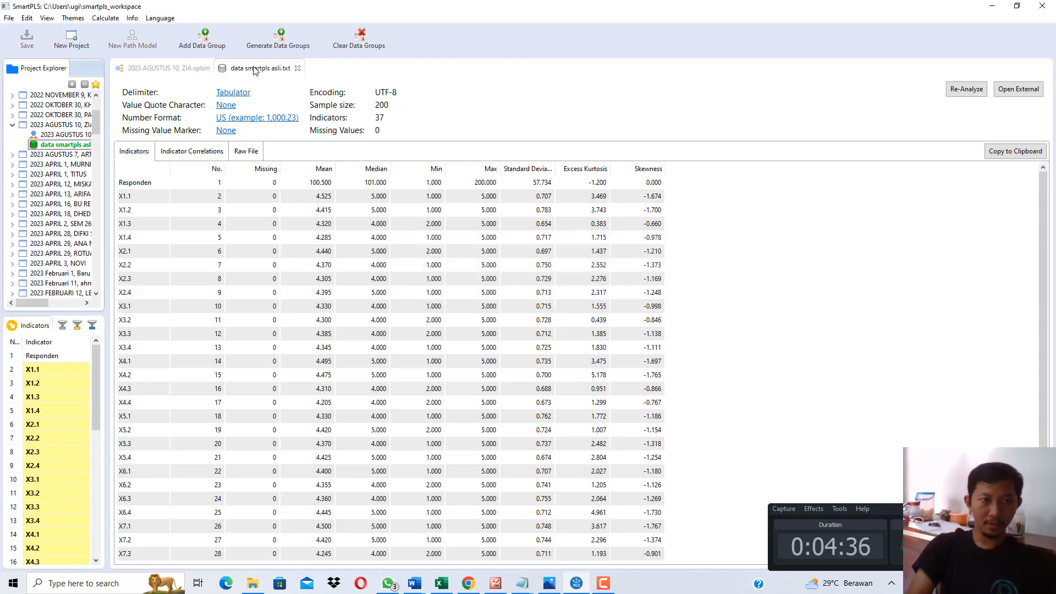
click(298, 68)
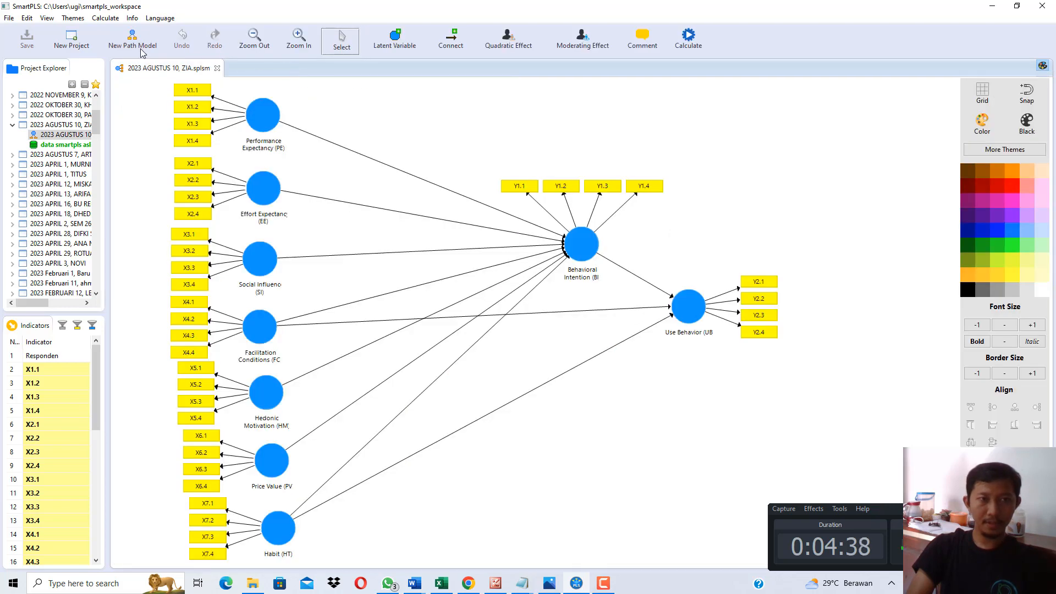
Run basic bootstrapping with 500 subsamples, two-tailed at 0.05 significance, and sort the path coefficients by P value
click(105, 18)
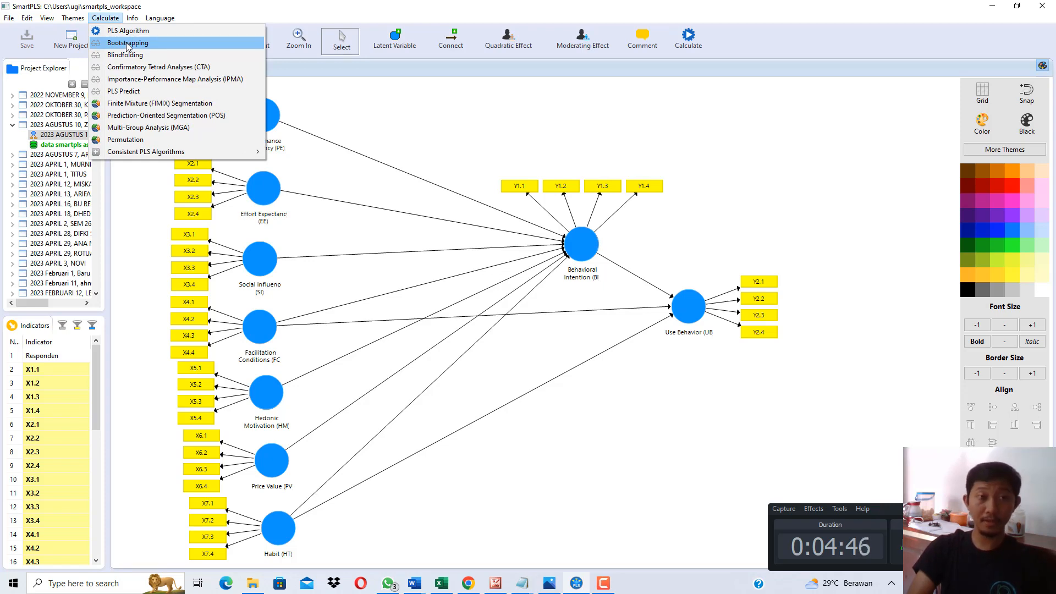
click(127, 44)
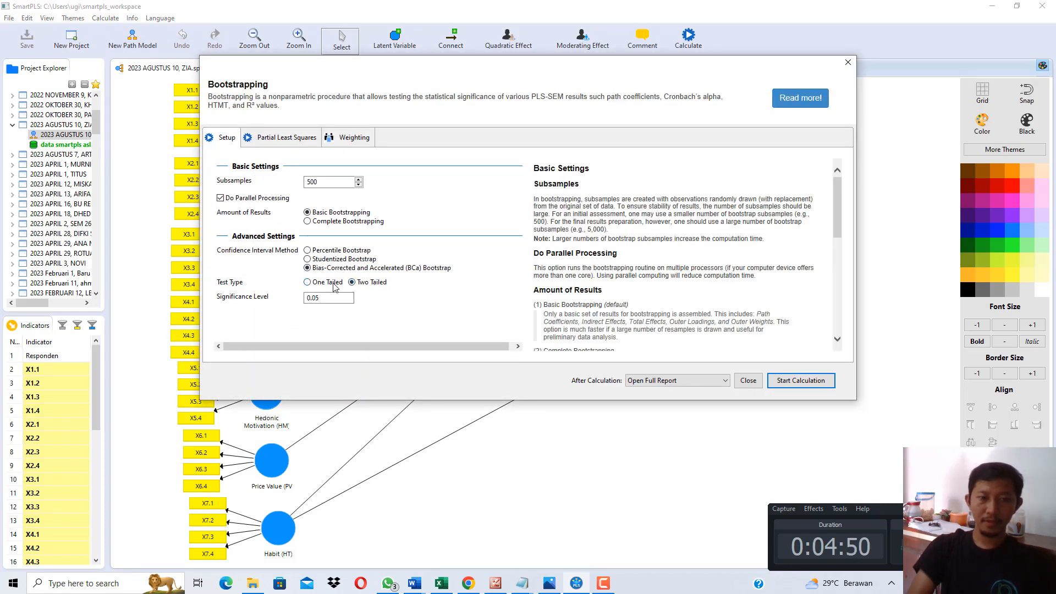
click(316, 296)
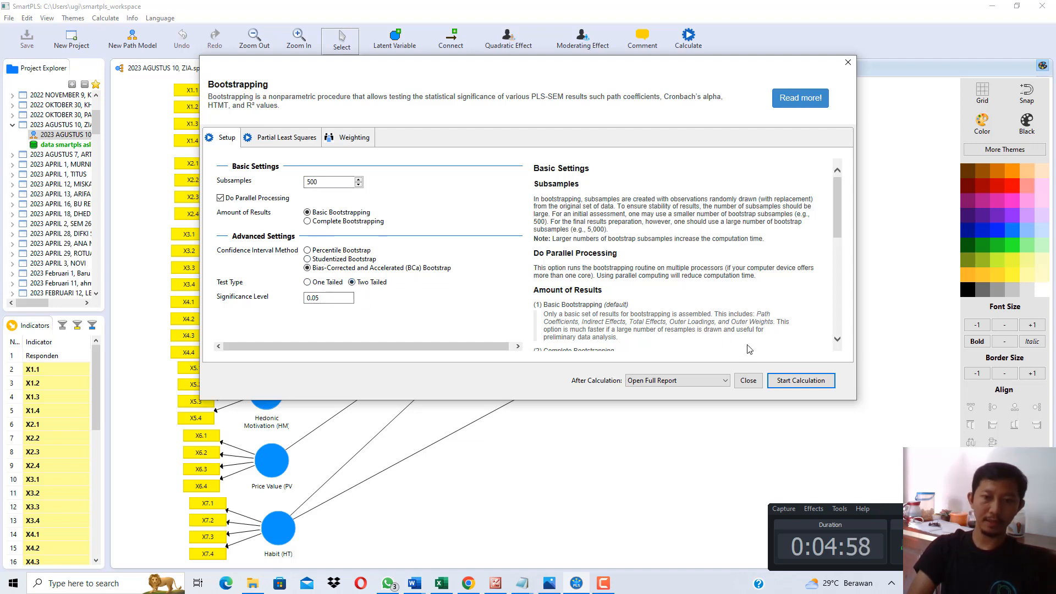
click(787, 385)
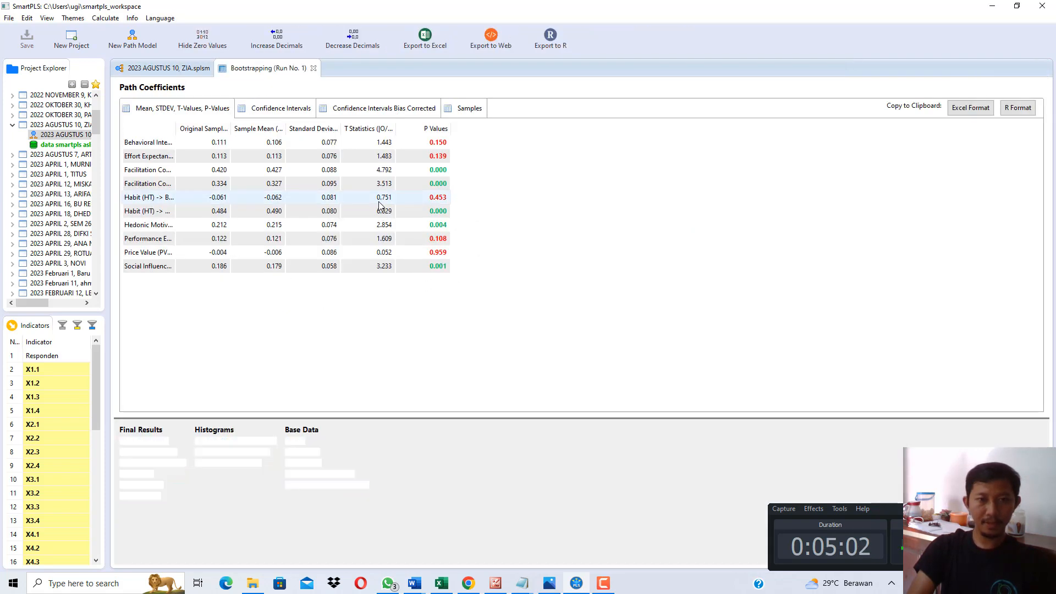
click(424, 128)
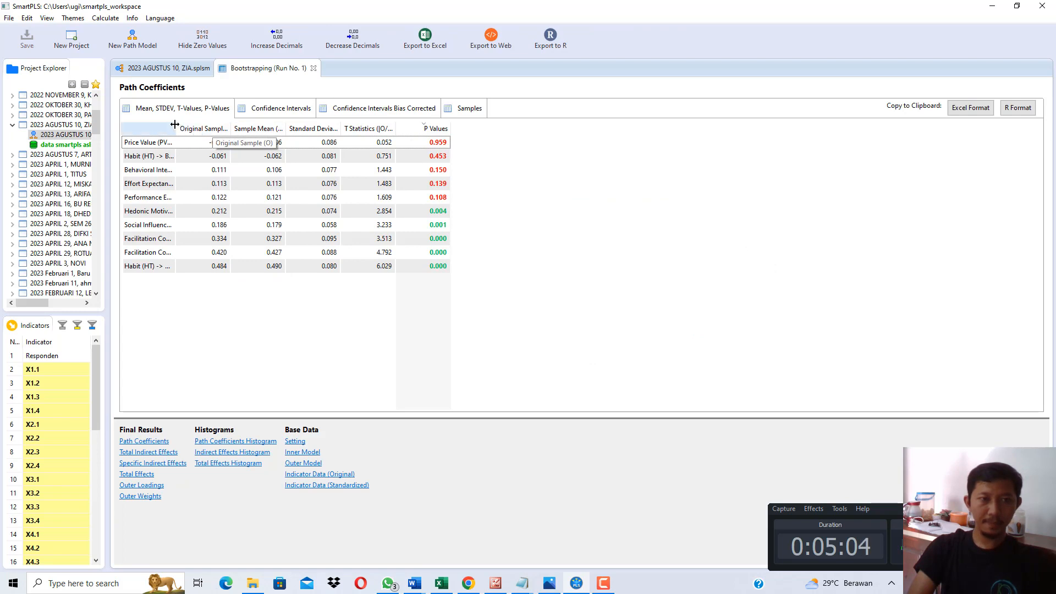
drag(175, 128, 283, 128)
Rerun bootstrapping on the path model with the same settings for a second run and sort its path coefficients by P value
click(169, 68)
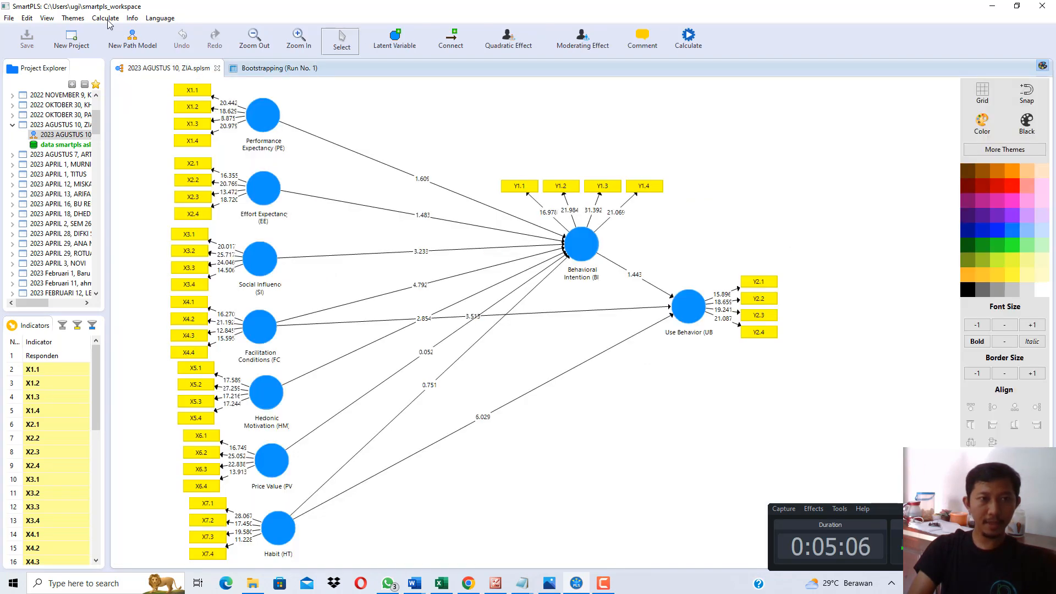
click(105, 17)
click(127, 44)
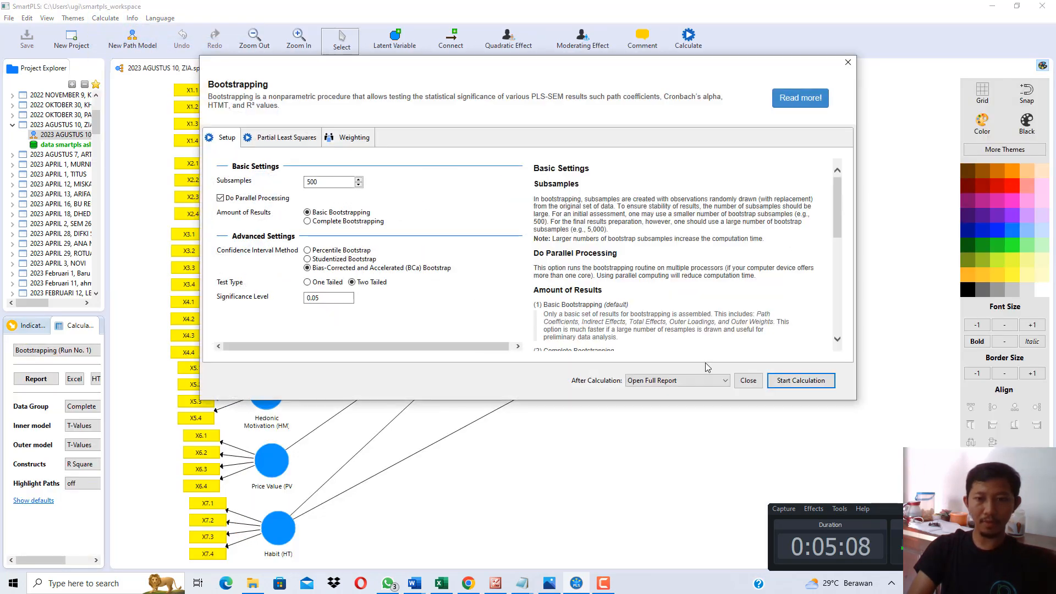
click(801, 381)
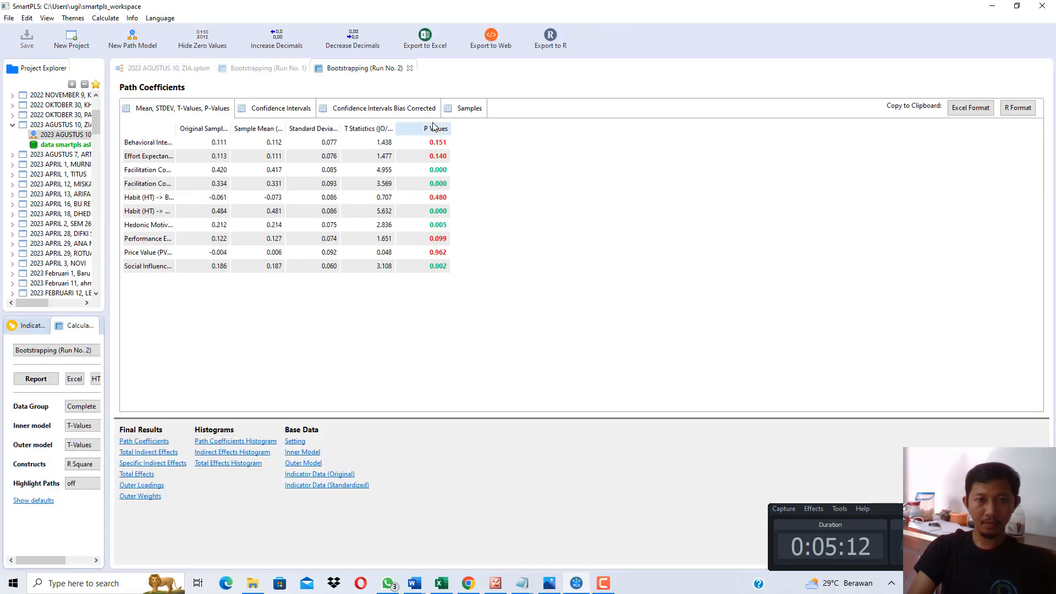
click(438, 128)
Return to the path model and run bootstrapping a third time with unchanged settings
click(171, 70)
click(105, 18)
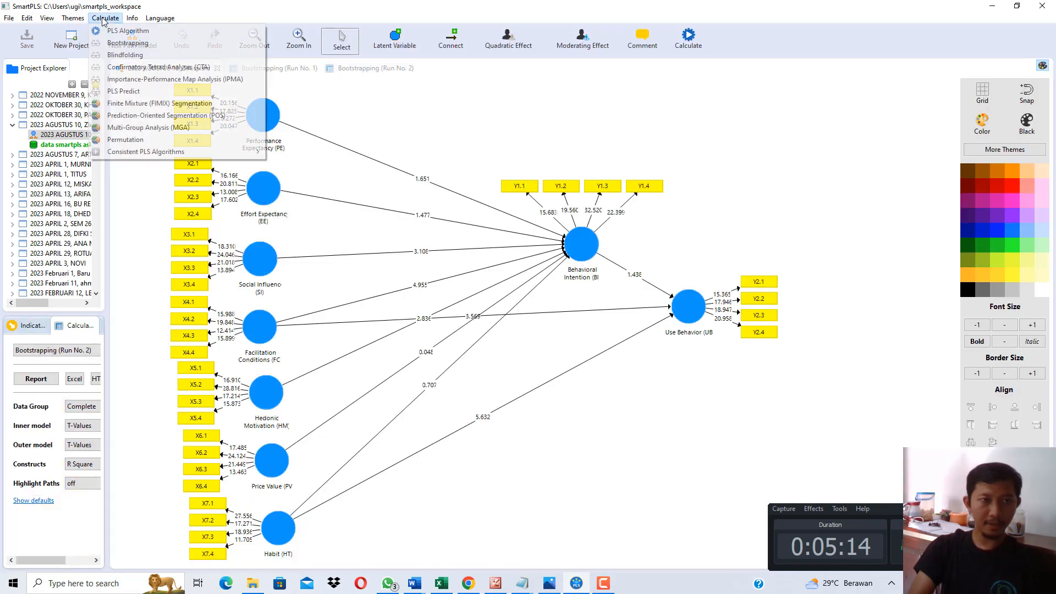
click(128, 44)
click(800, 379)
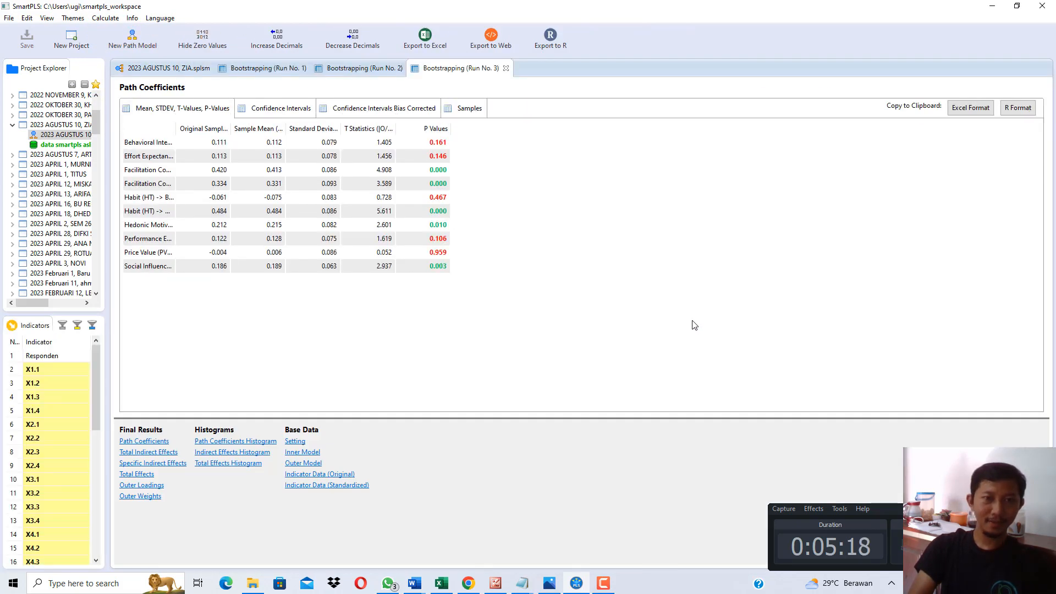
Run bootstrapping a fourth time from the path model and sort the resulting path coefficients by P value
click(165, 68)
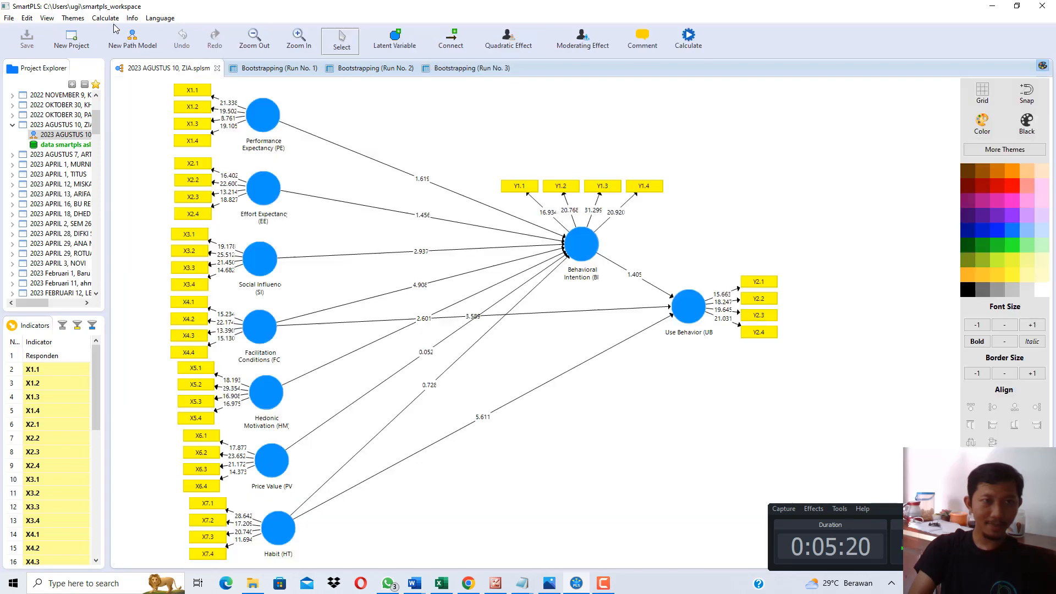
click(106, 18)
click(127, 44)
click(800, 380)
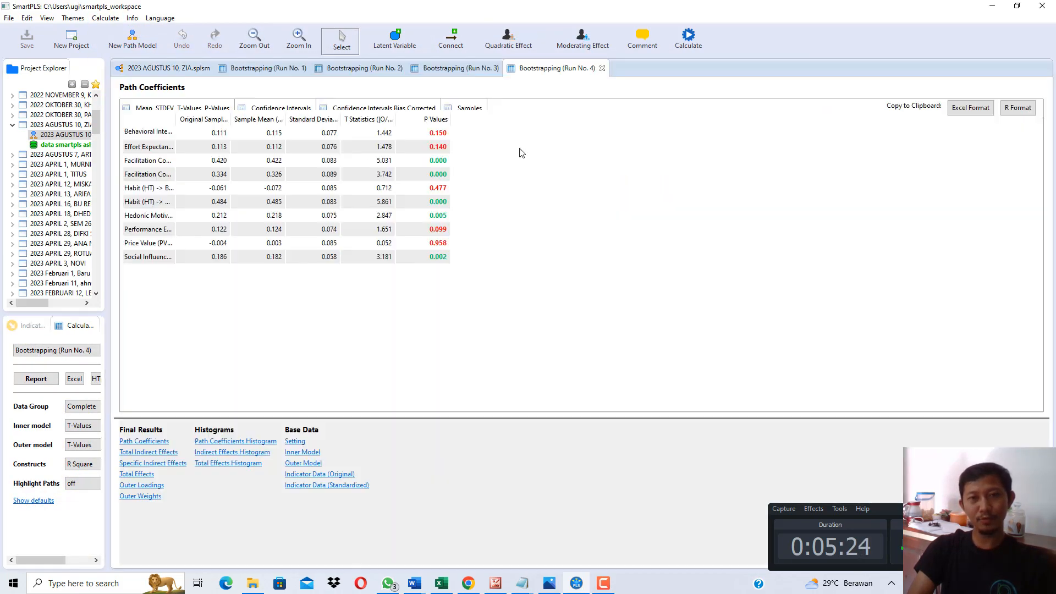
click(431, 128)
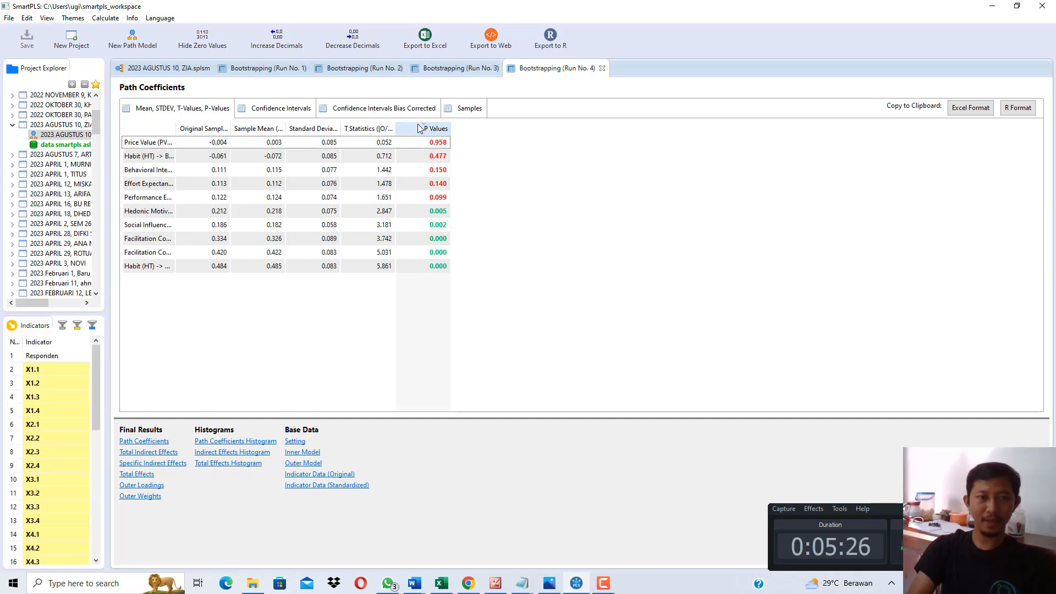
Run bootstrapping a fifth time from the path model and order its path coefficients by P value
click(165, 69)
click(105, 18)
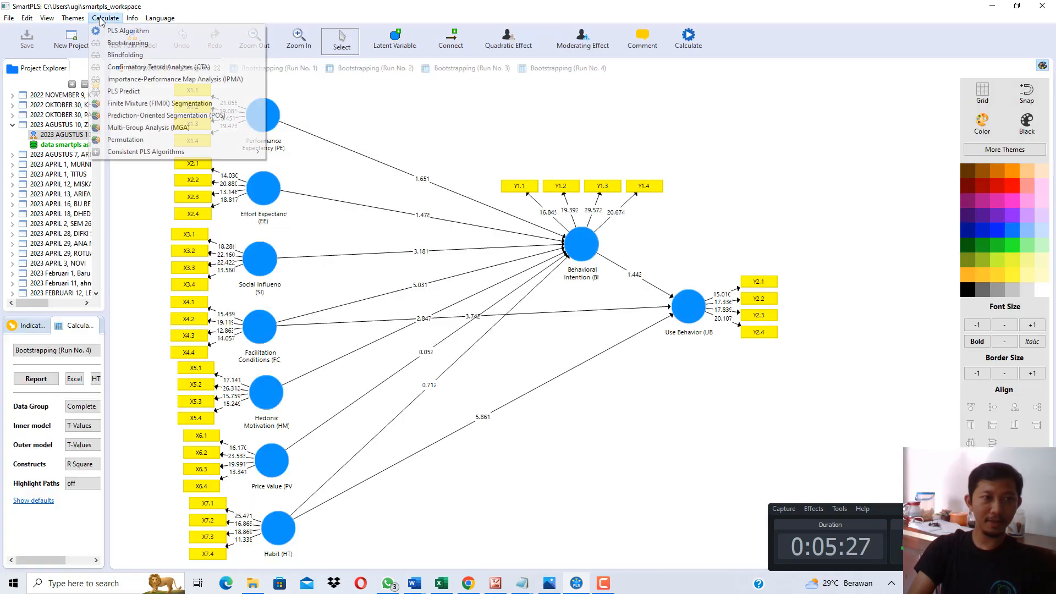
click(126, 41)
click(812, 382)
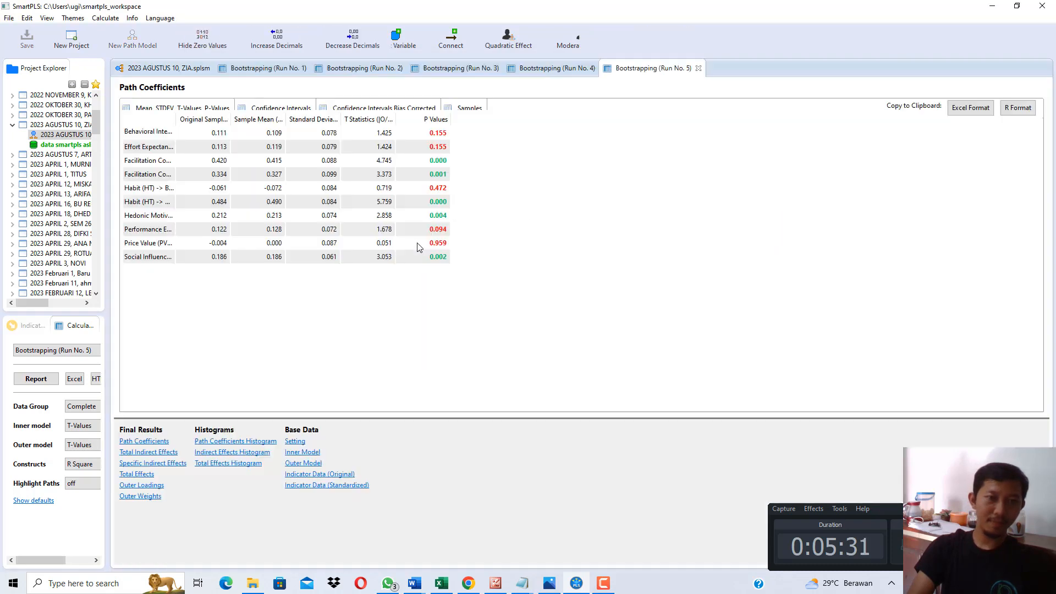
click(434, 128)
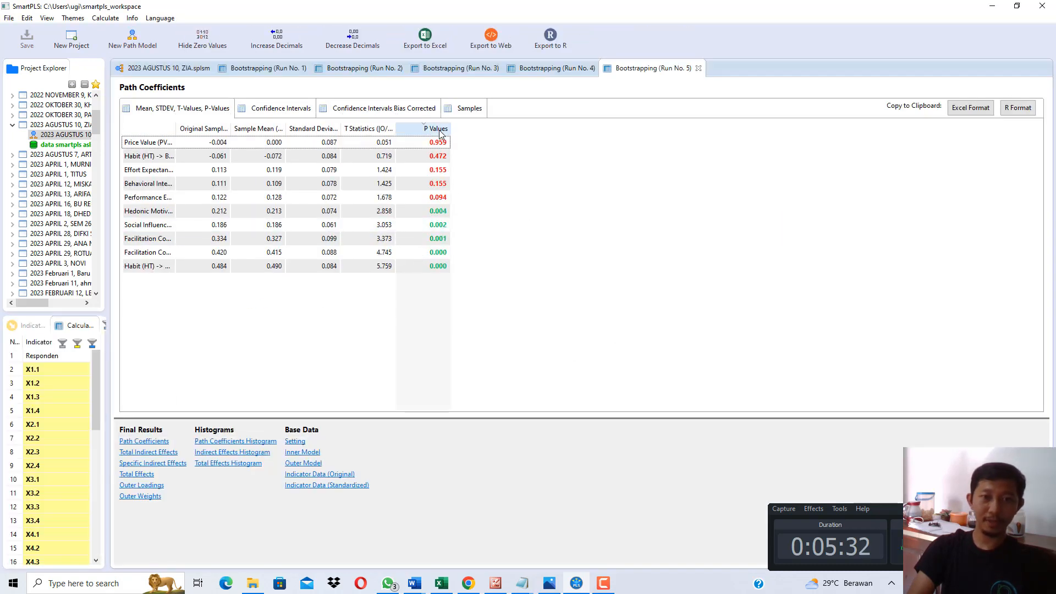
Widen the path name, Original Sample and P Values columns in the Bootstrapping Run No. 5 path coefficients
drag(176, 128, 334, 129)
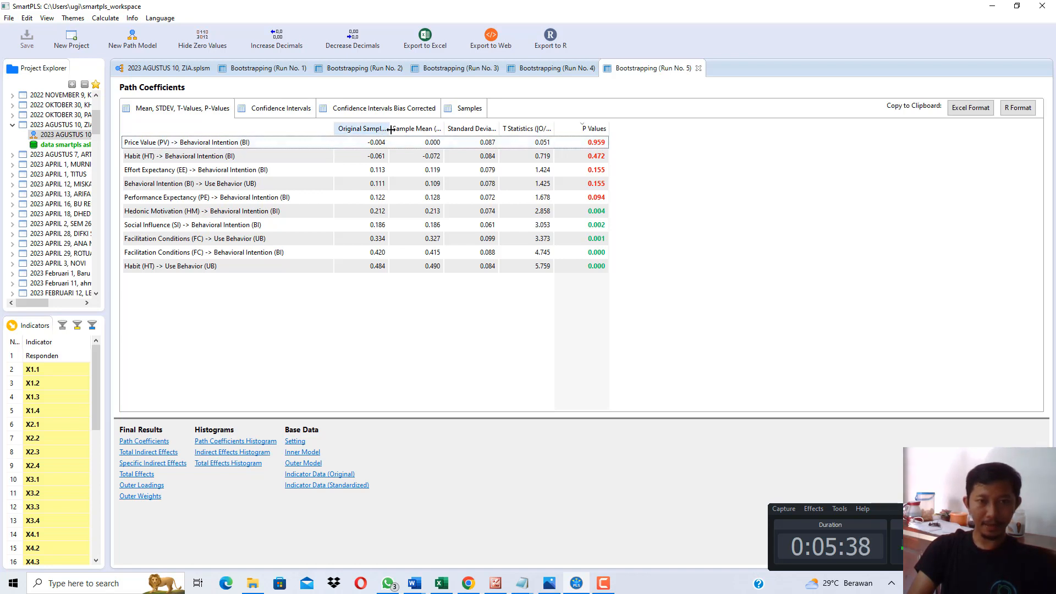
drag(389, 130, 449, 130)
drag(669, 132, 697, 135)
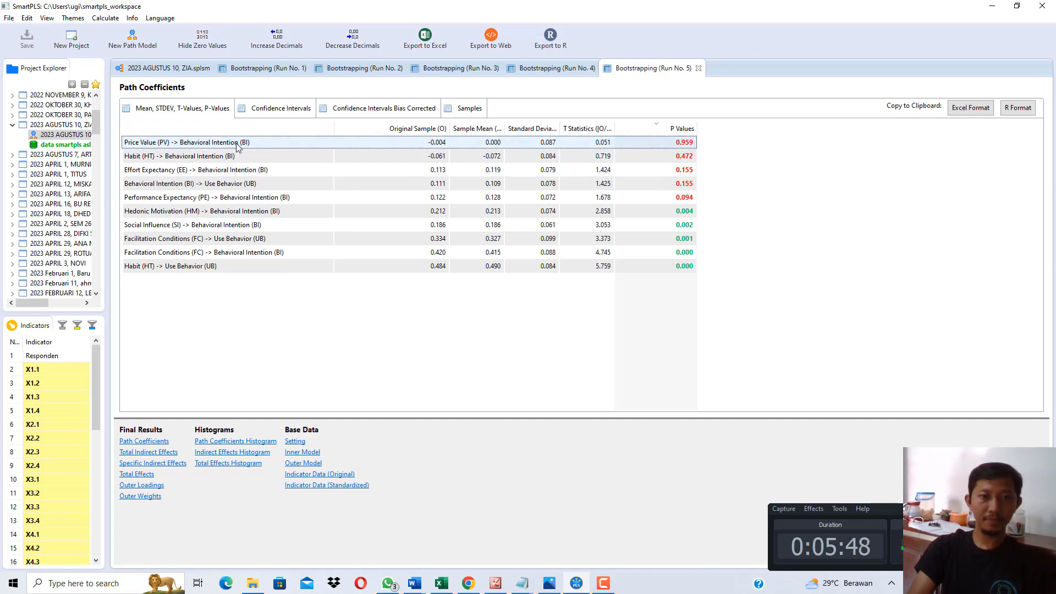
Open the Bootstrapping Run No. 4 results and widen their path name, P Values and Original Sample columns
click(555, 69)
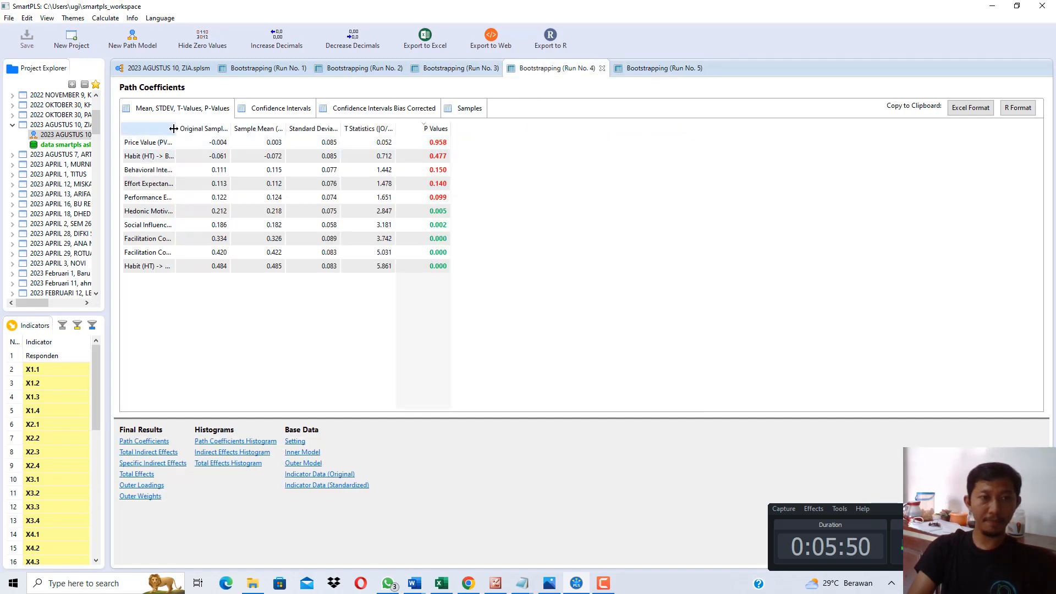
drag(173, 129, 277, 128)
drag(555, 133, 632, 133)
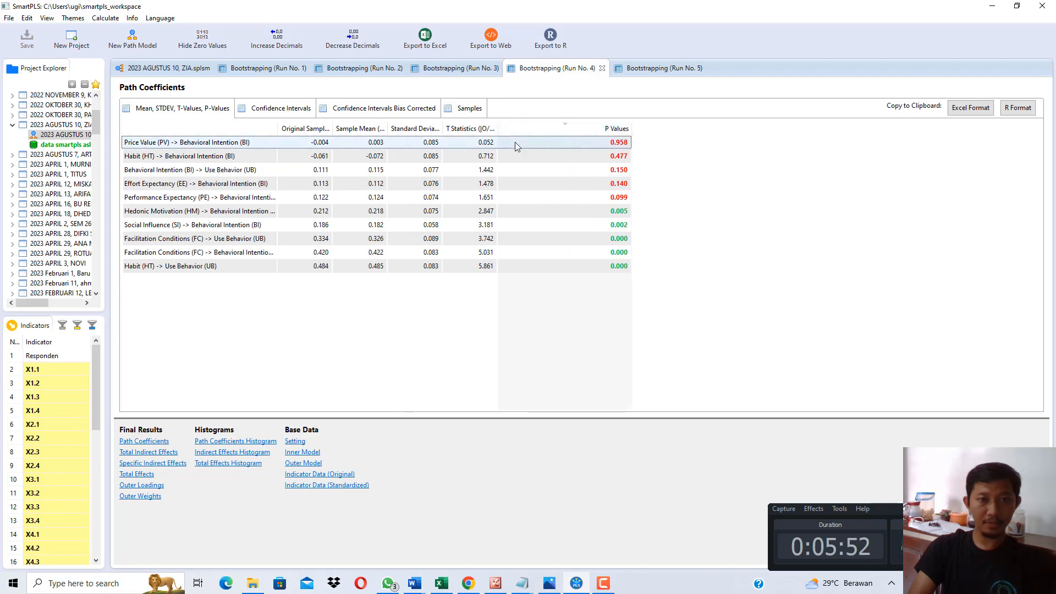
drag(333, 128, 396, 129)
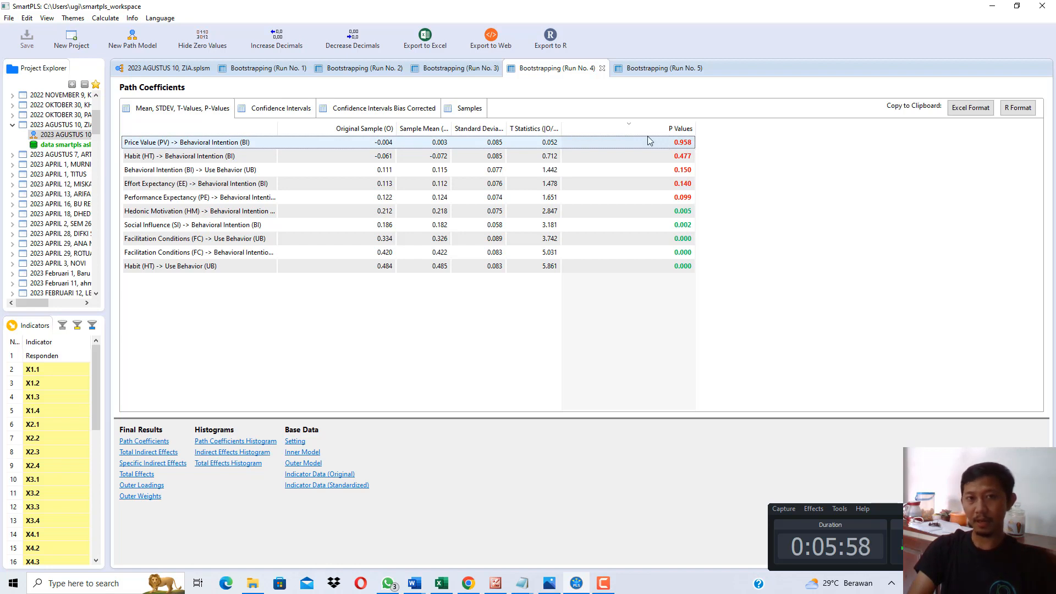
Open the Bootstrapping Run No. 3 results and widen their path name, P Values and Original Sample columns
click(435, 69)
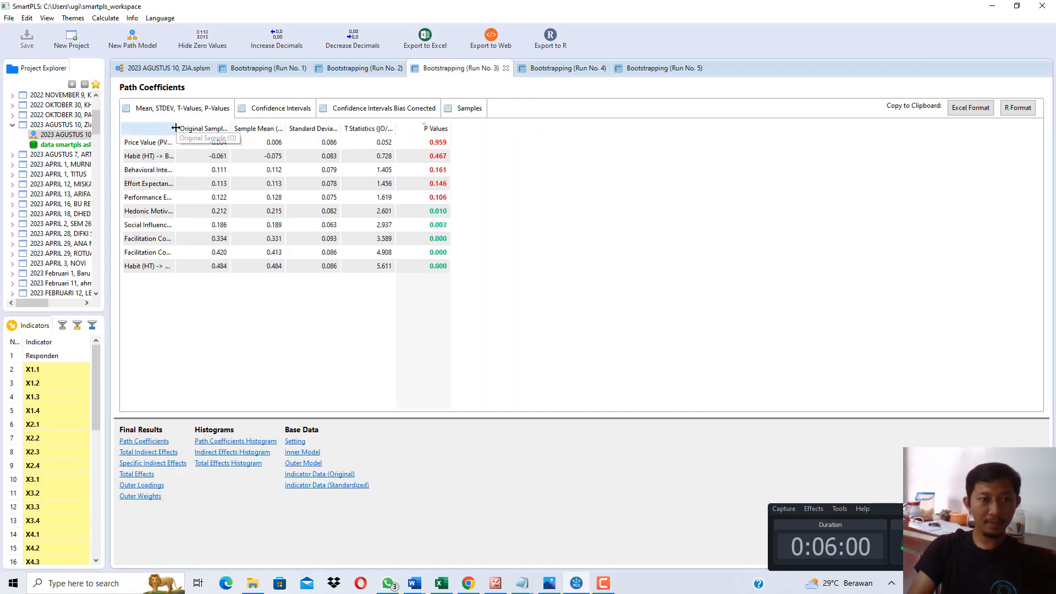
drag(177, 128, 348, 128)
drag(626, 129, 713, 129)
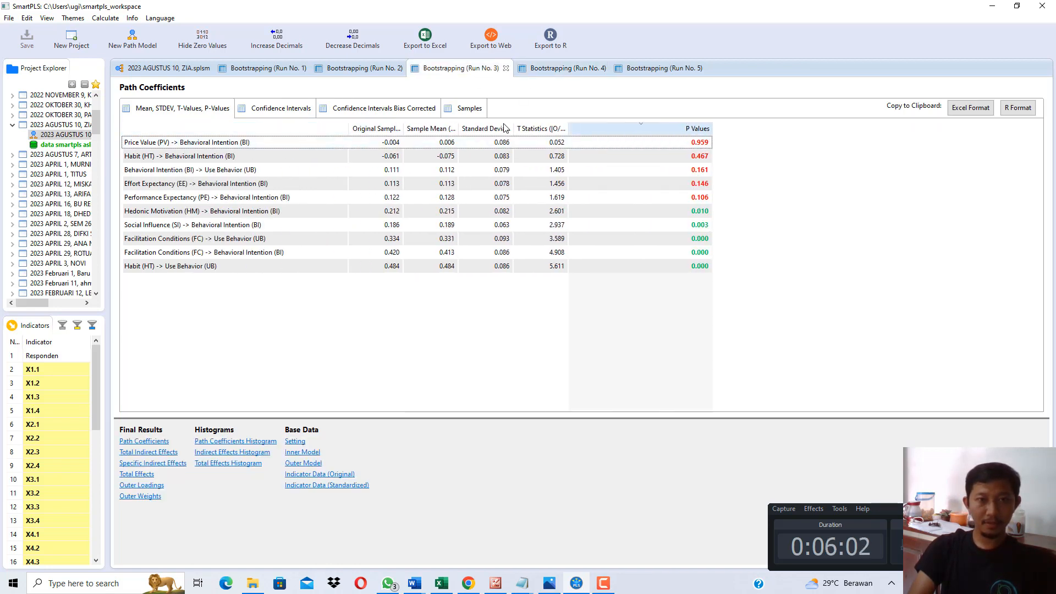
drag(405, 129, 475, 129)
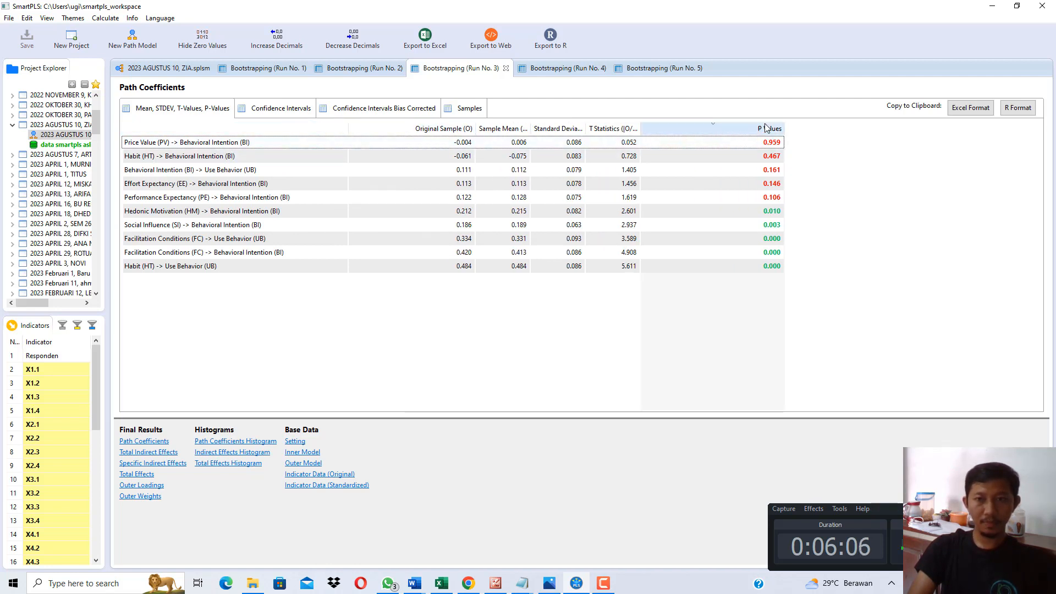
Revisit the Run No. 5 and No. 4 coefficients, and widen the path name and P Values columns in Run No. 2
click(662, 68)
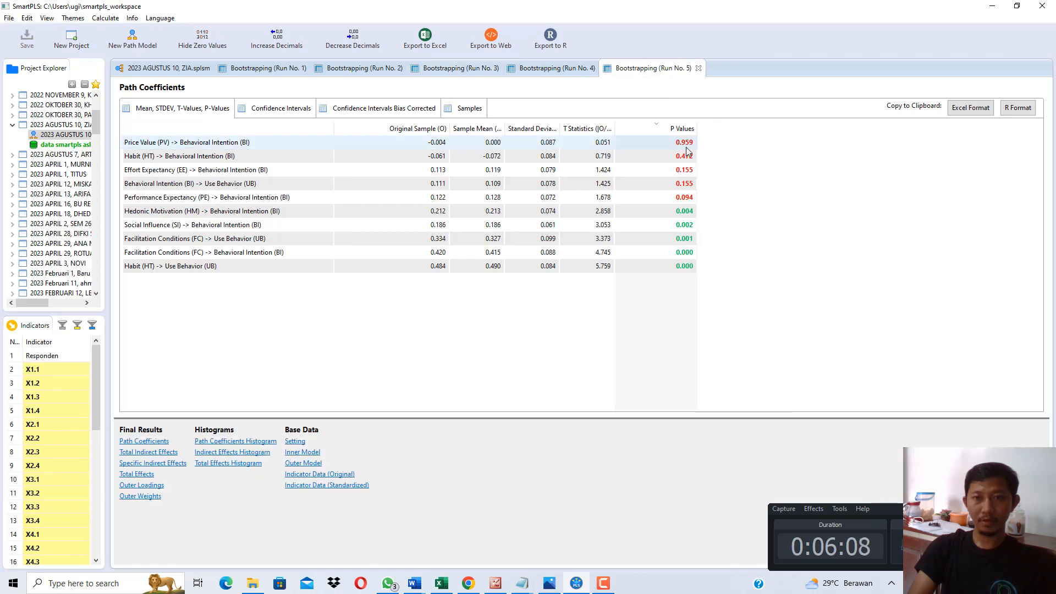
click(556, 68)
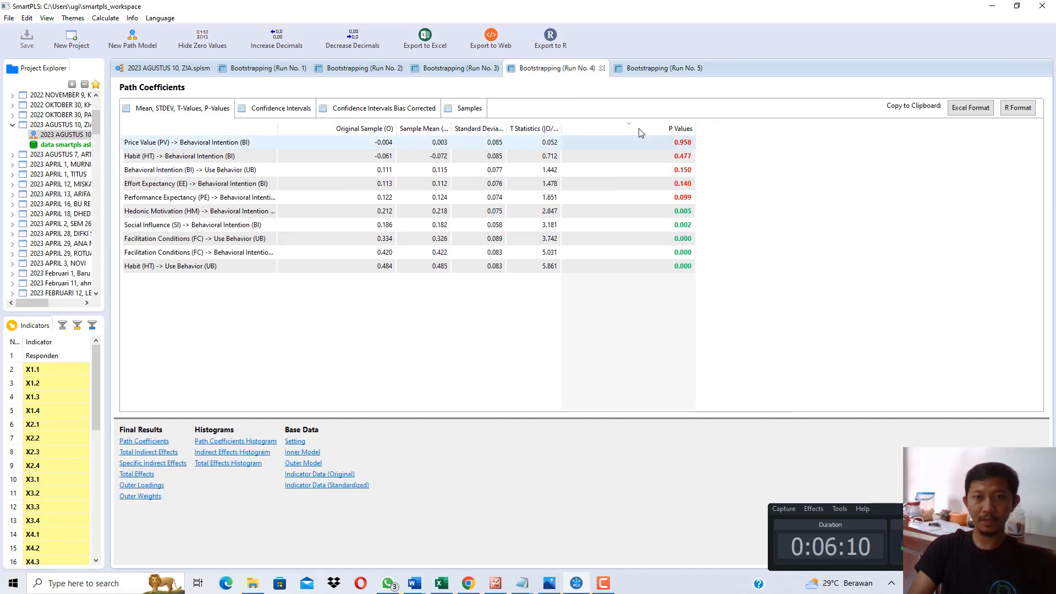
click(363, 68)
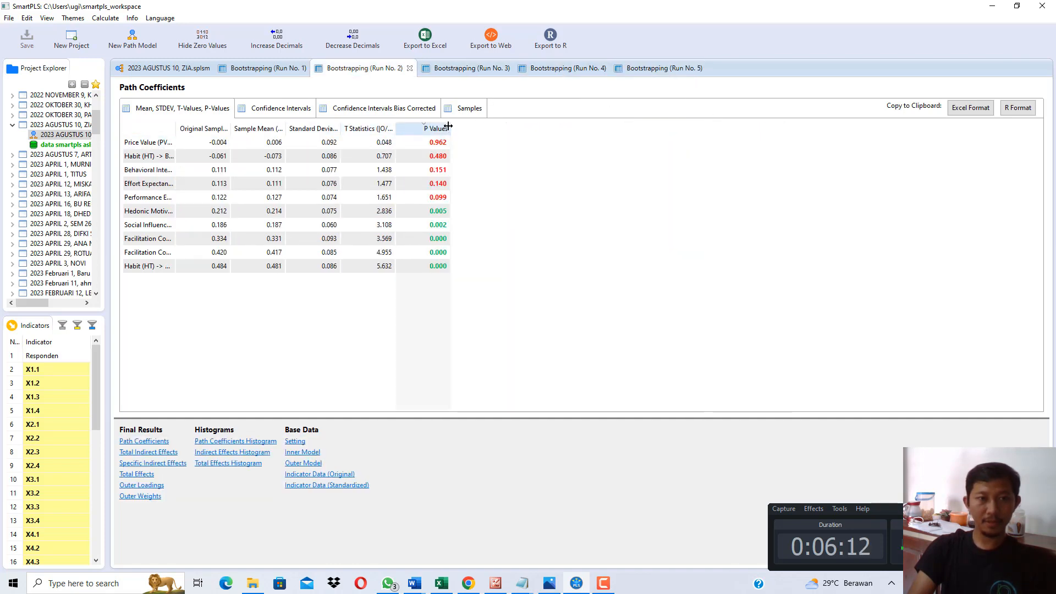
drag(450, 129, 606, 130)
drag(176, 127, 318, 142)
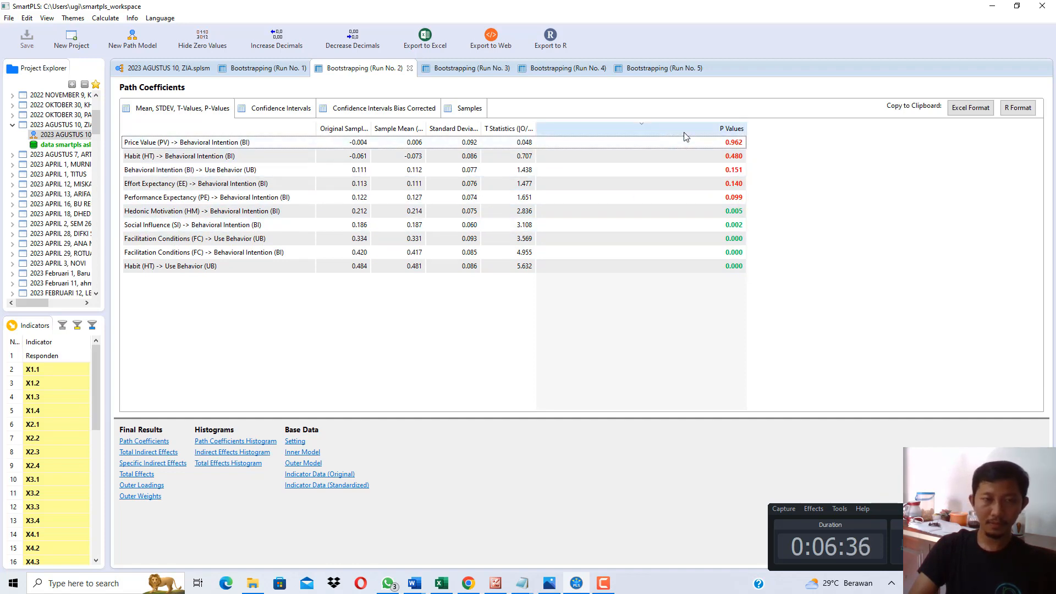
Run the PLS Algorithm on the path model with Path weighting, 300 maximum iterations and stop criterion 7, opening the full report
click(156, 68)
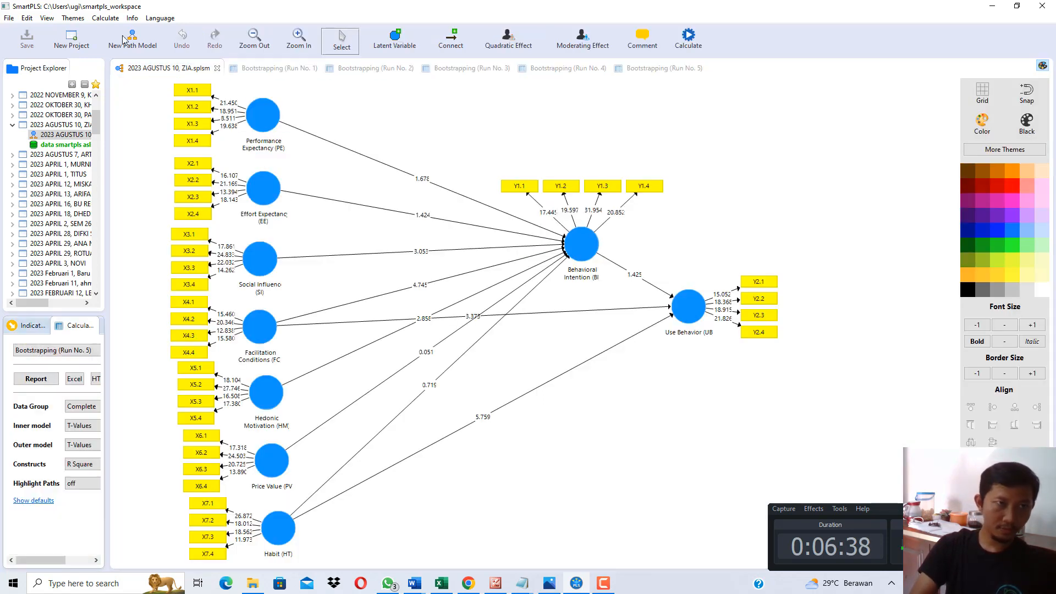
click(105, 17)
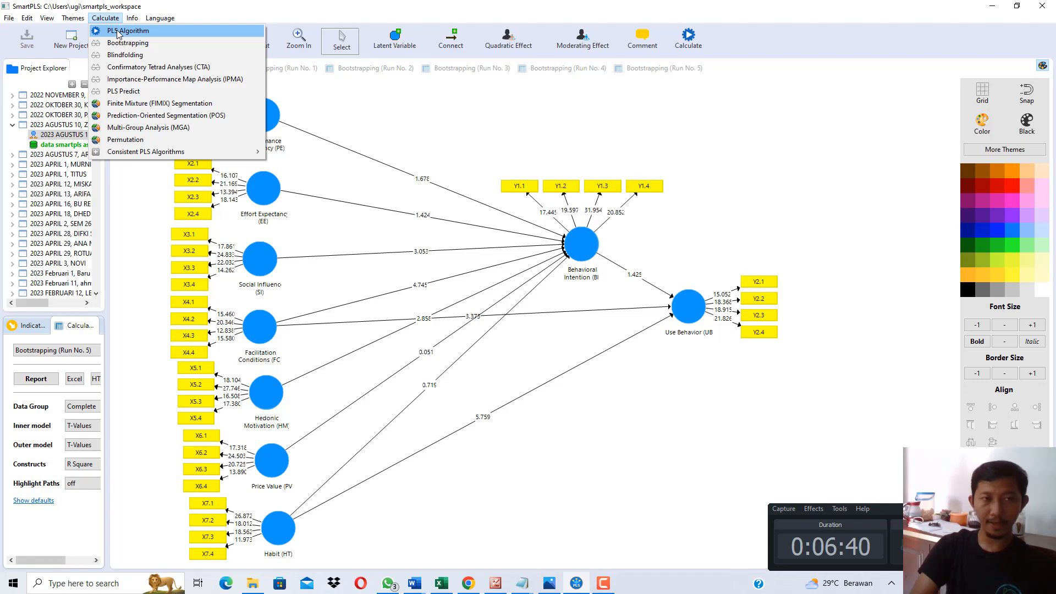
click(117, 32)
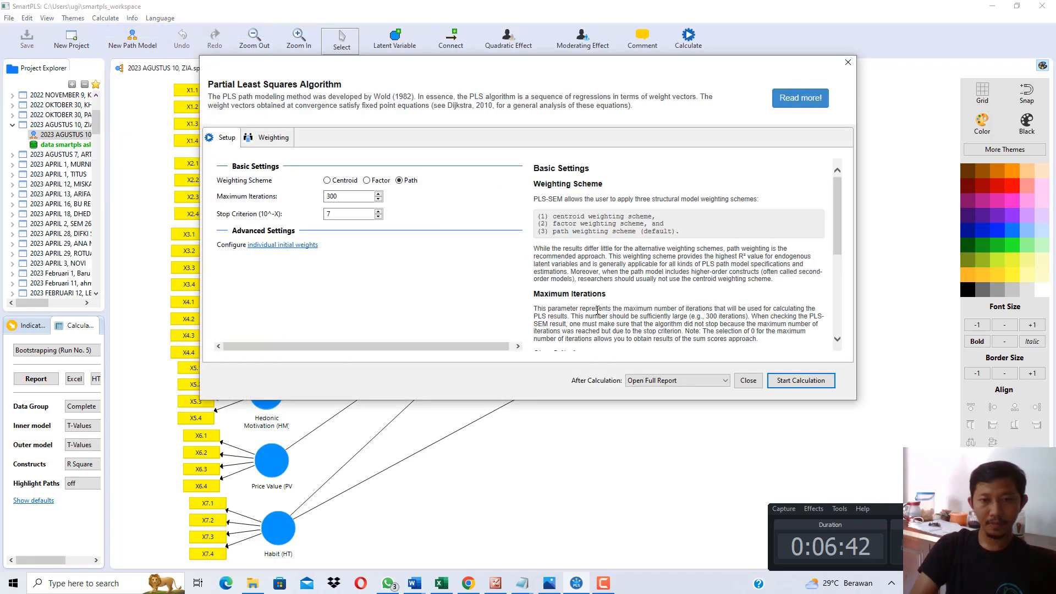
click(803, 385)
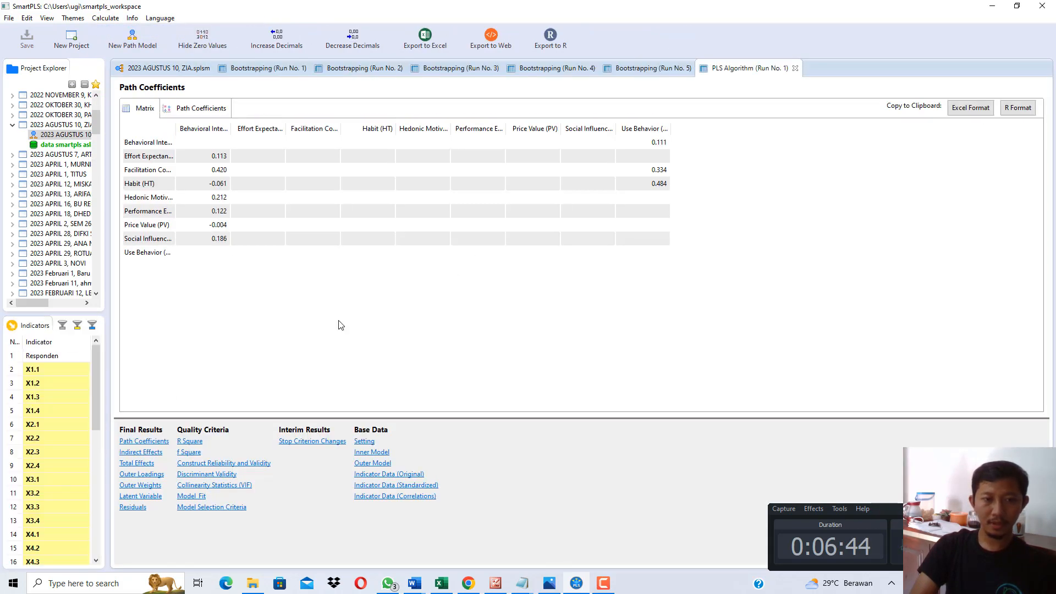
Examine the outer loadings, widening the Performance Expectancy column and selecting the X1.3 row
click(147, 475)
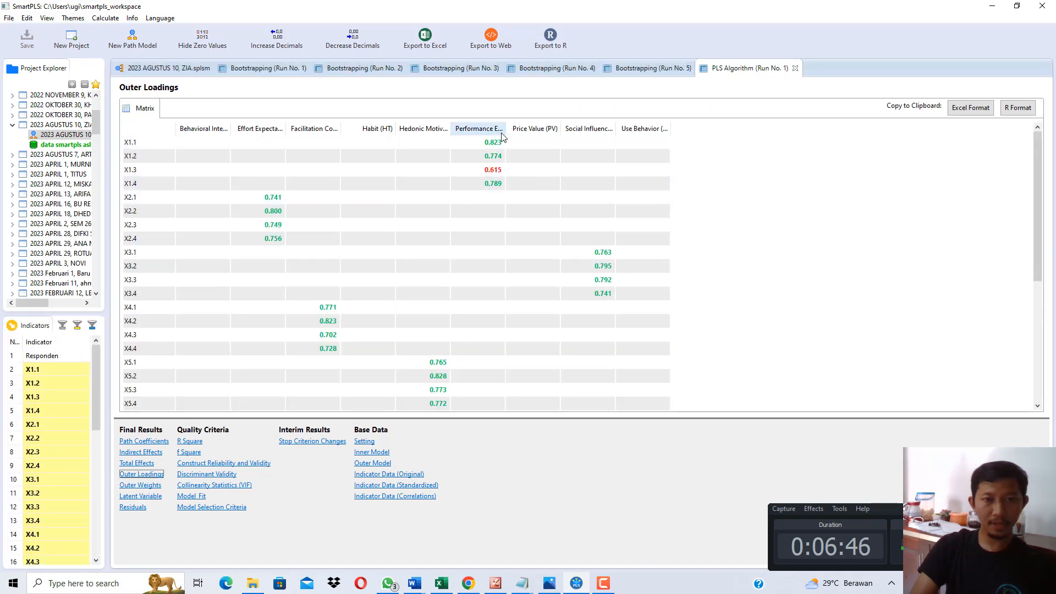
drag(502, 134, 547, 134)
click(138, 171)
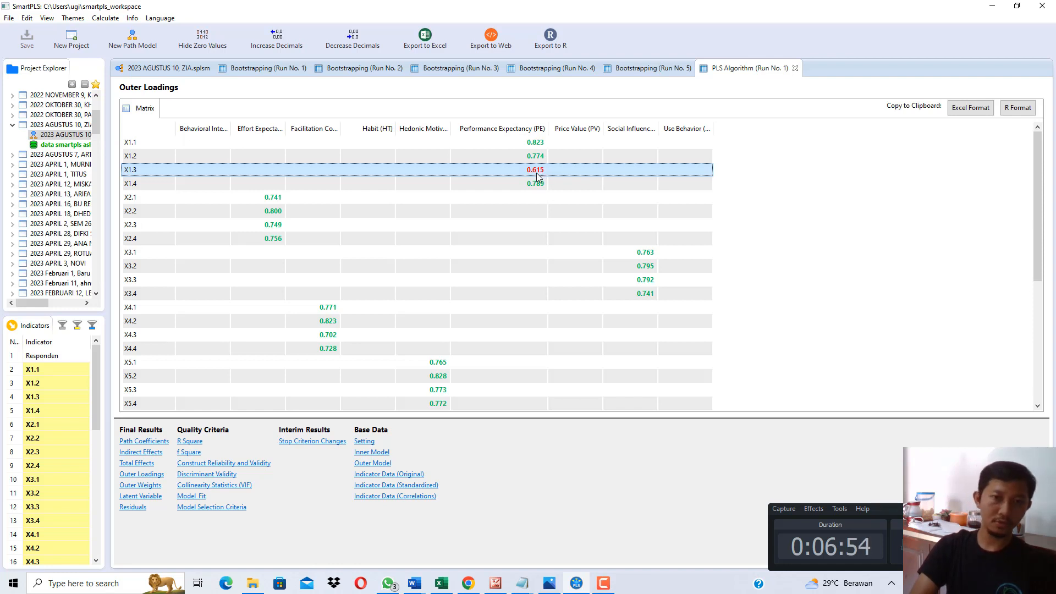
Open the Heterotrait-Monotrait Ratio matrix under Discriminant Validity and widen its construct name, Behavioral Intention, Effort Expectancy and Facilitation Conditions columns
click(194, 475)
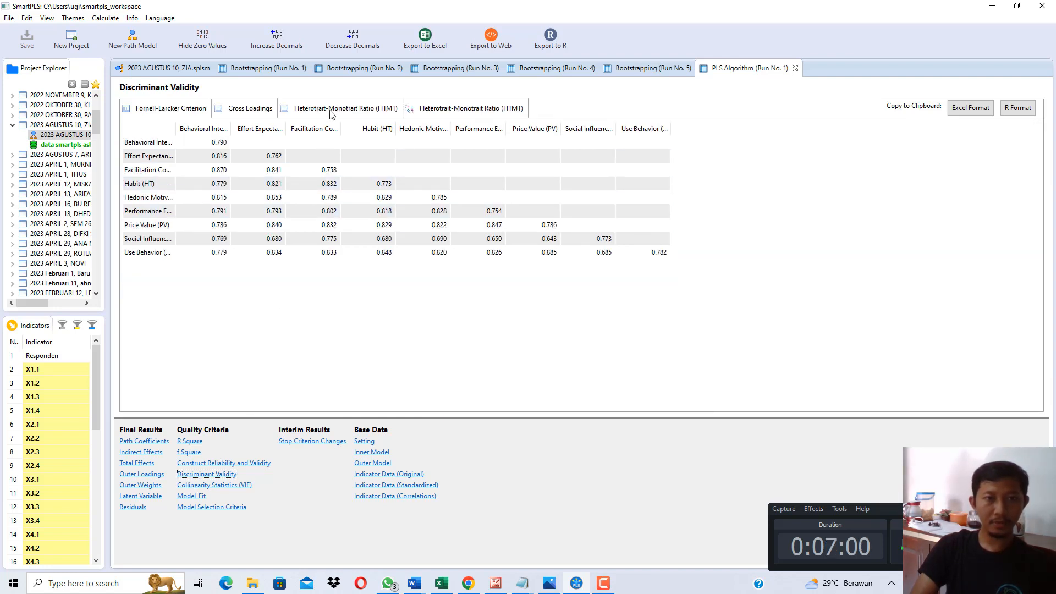
click(331, 109)
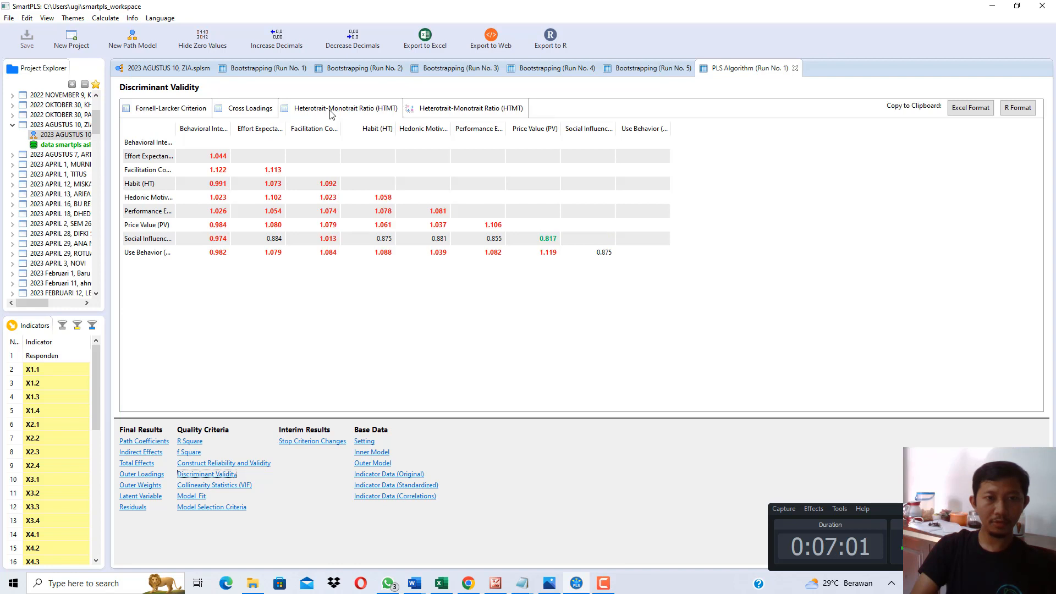
double_click(231, 129)
drag(178, 131, 253, 139)
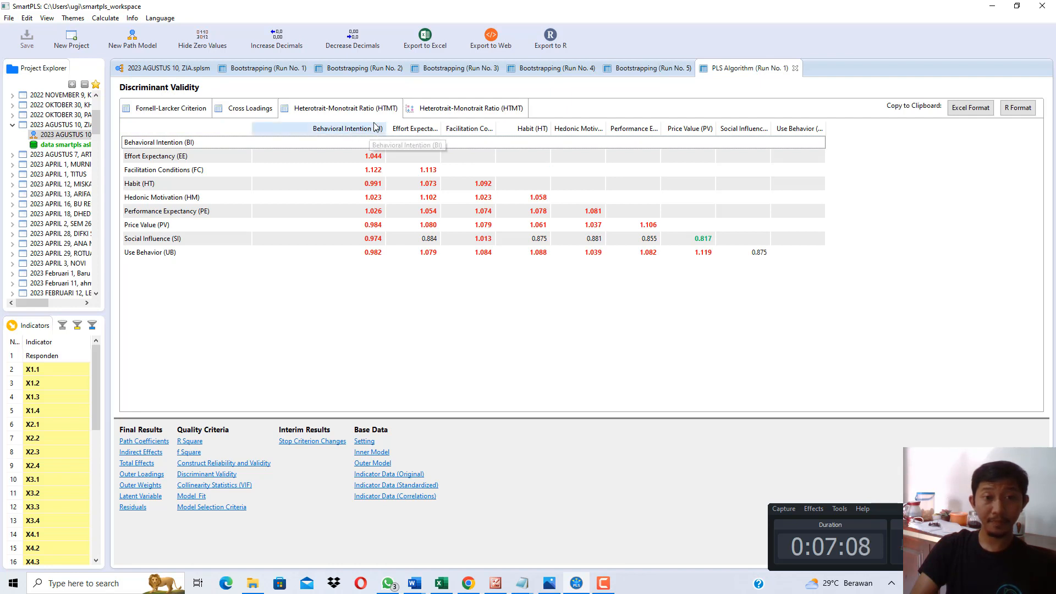
drag(440, 128, 481, 129)
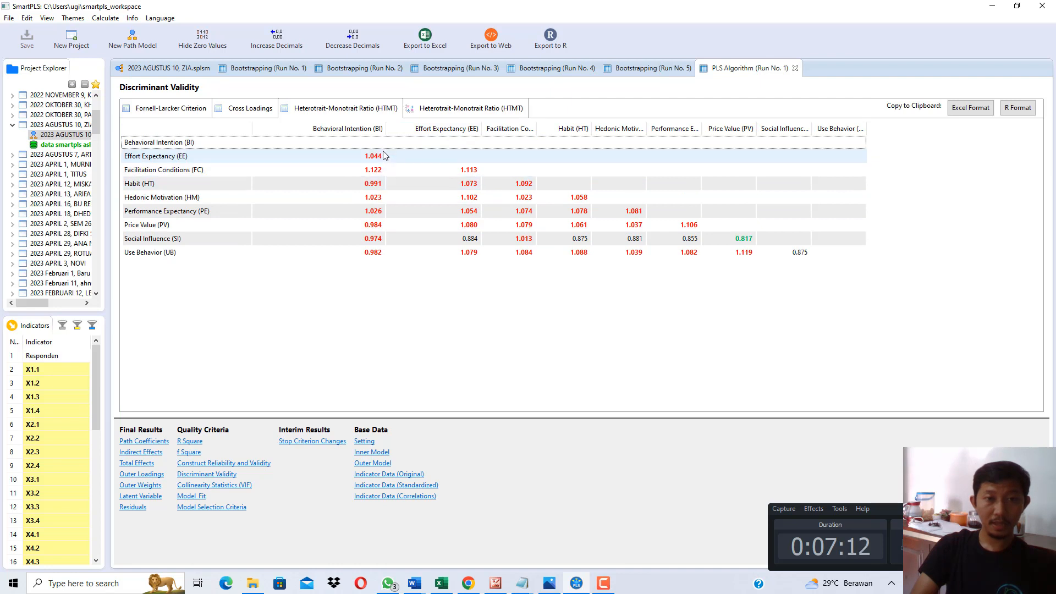
drag(536, 129, 580, 129)
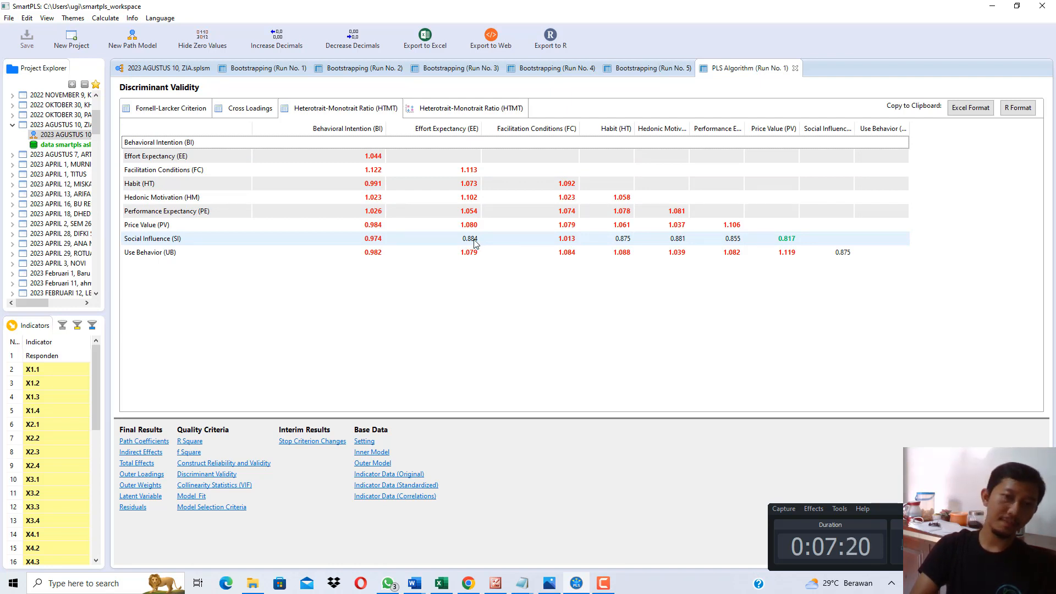
Examine the HTMT values of the Price Value and Facilitation Conditions rows against the other constructs
click(788, 242)
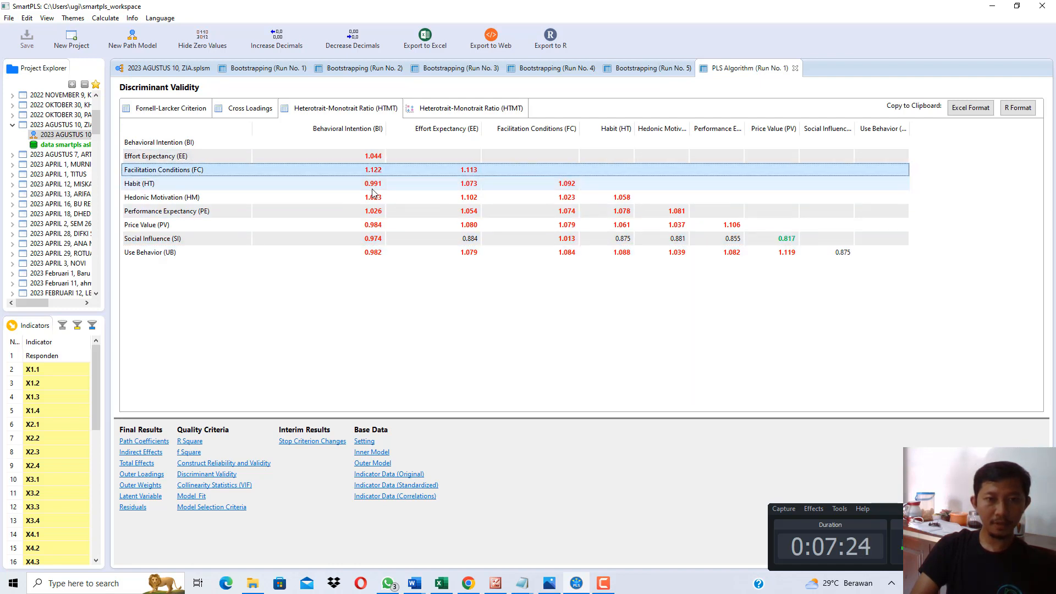
click(369, 230)
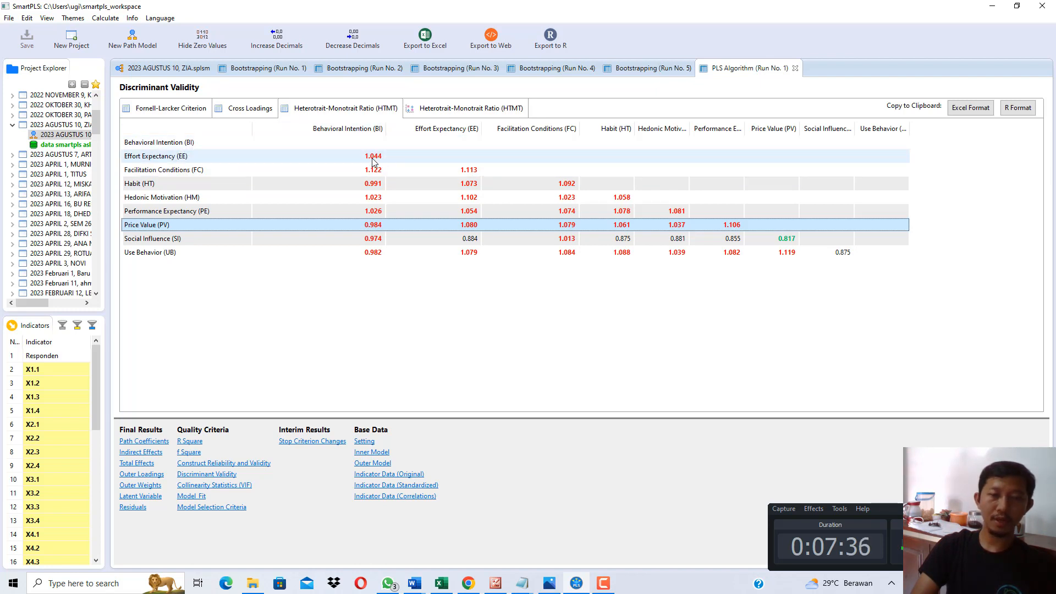
click(202, 170)
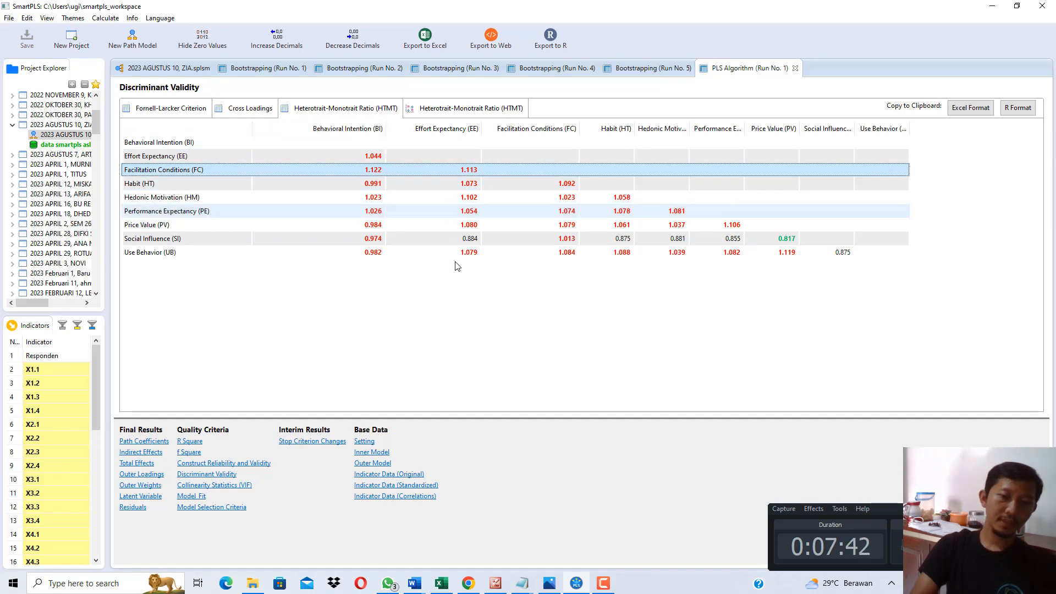
View the image cover smartpls.png in the photo viewer, and return to the path model diagram in SmartPLS
click(549, 583)
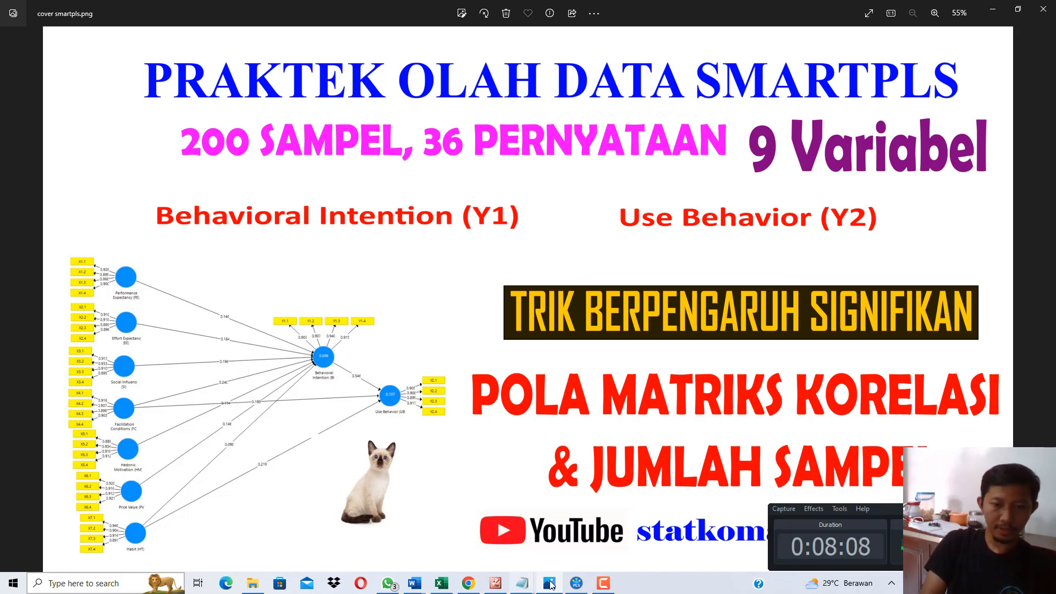
click(576, 584)
click(163, 68)
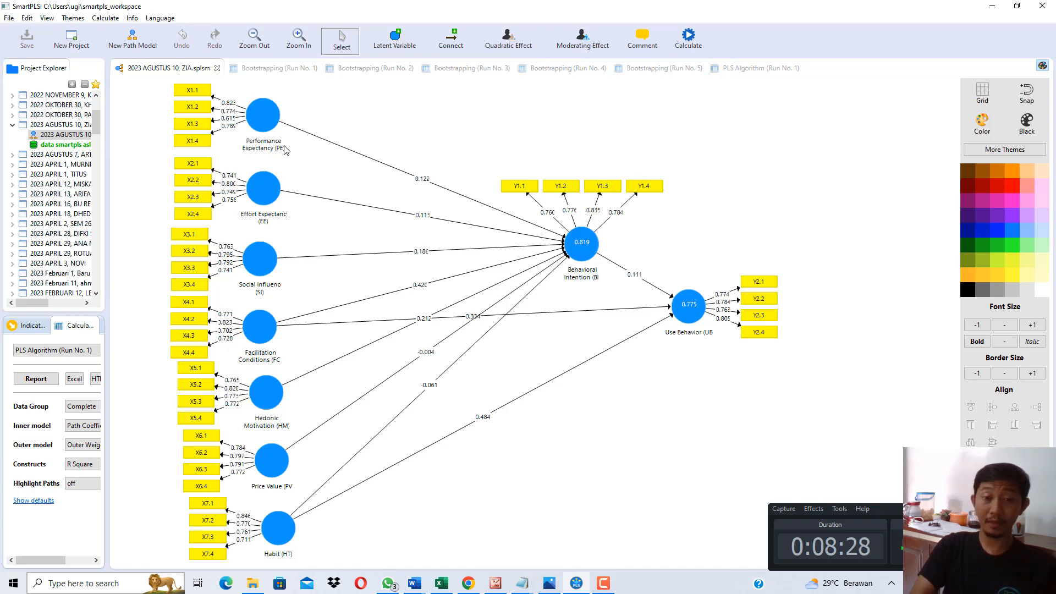
Switch to the Data Penelitian workbook in Excel and bring up the MATRIKS KORELASI table on the DATA ASLI RAPI sheet
click(441, 584)
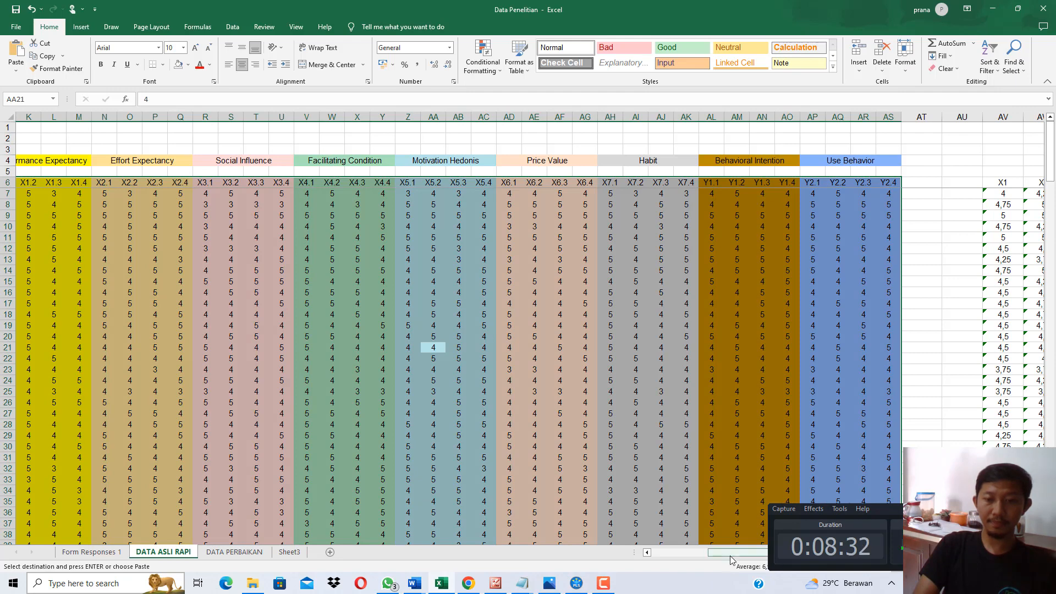
drag(730, 555, 897, 572)
click(710, 239)
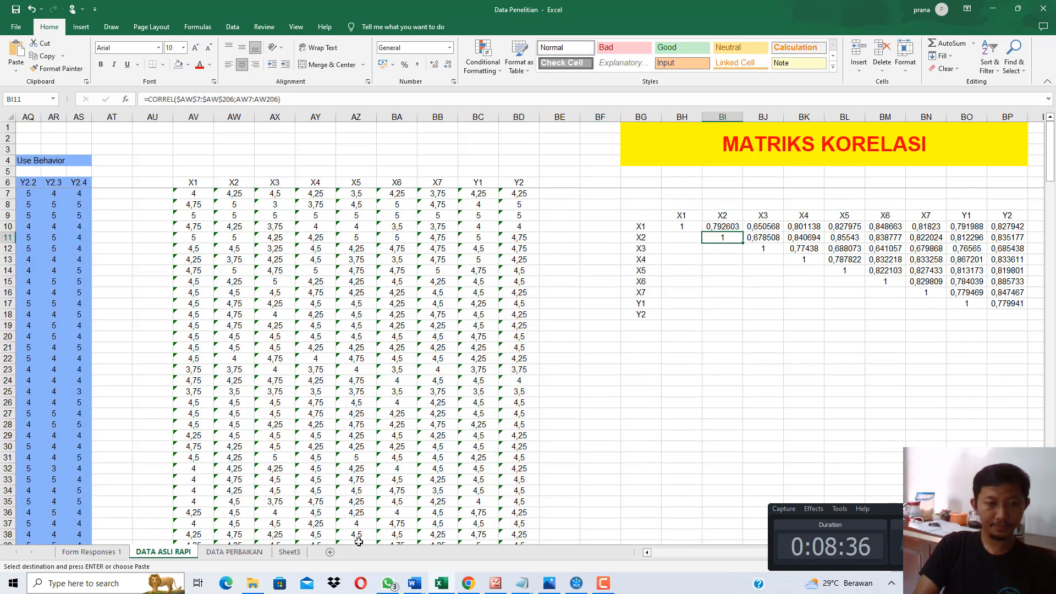
click(741, 147)
key(Right)
key(Right)
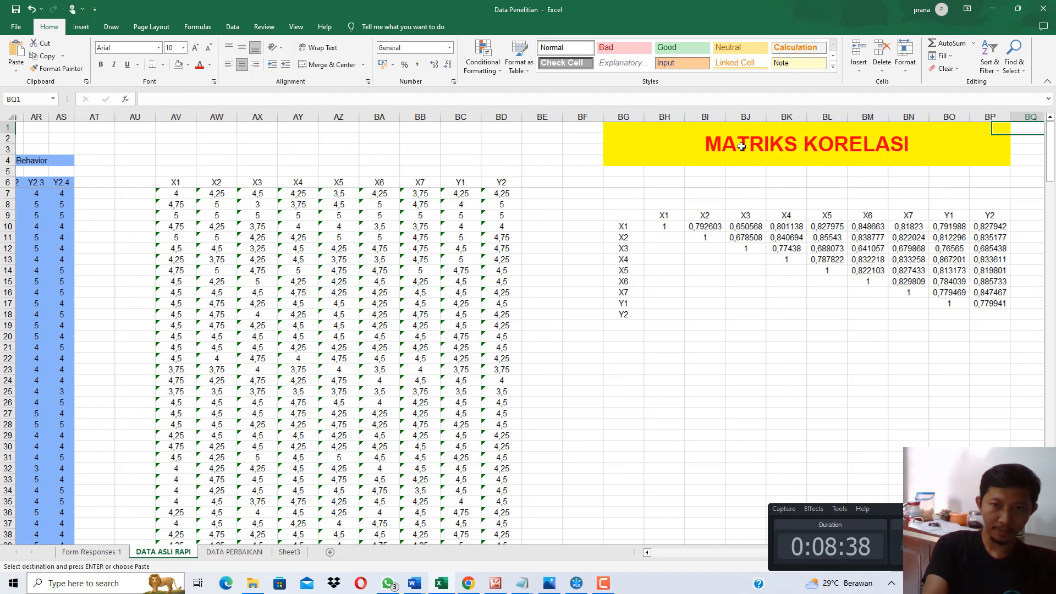
Examine the averaged variable columns X1 to Y2 beside the correlation matrix, selecting their headers and the data block from AV7
click(120, 182)
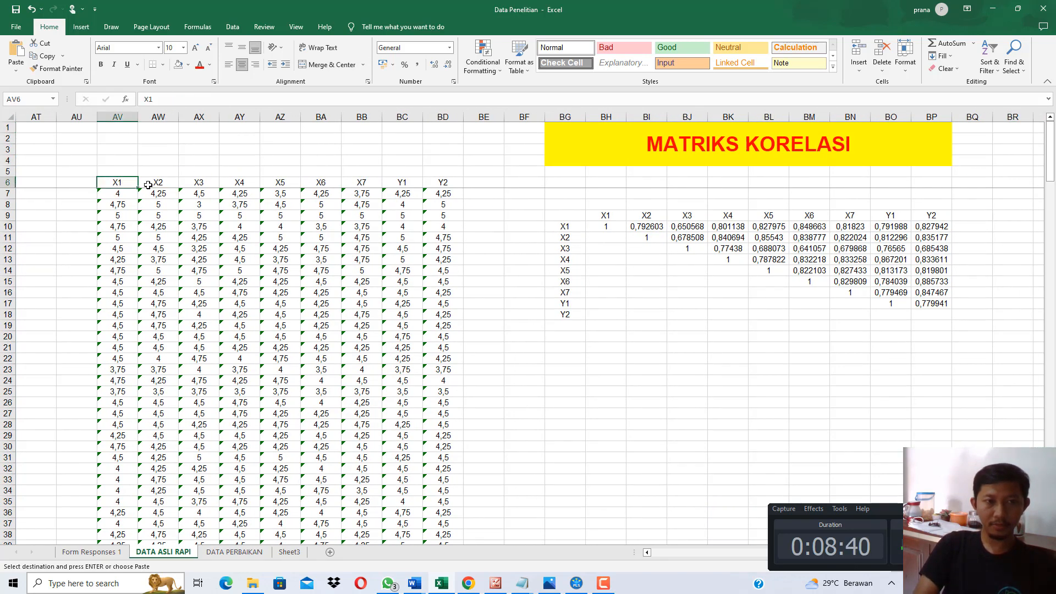
click(160, 182)
click(190, 182)
click(225, 182)
click(445, 184)
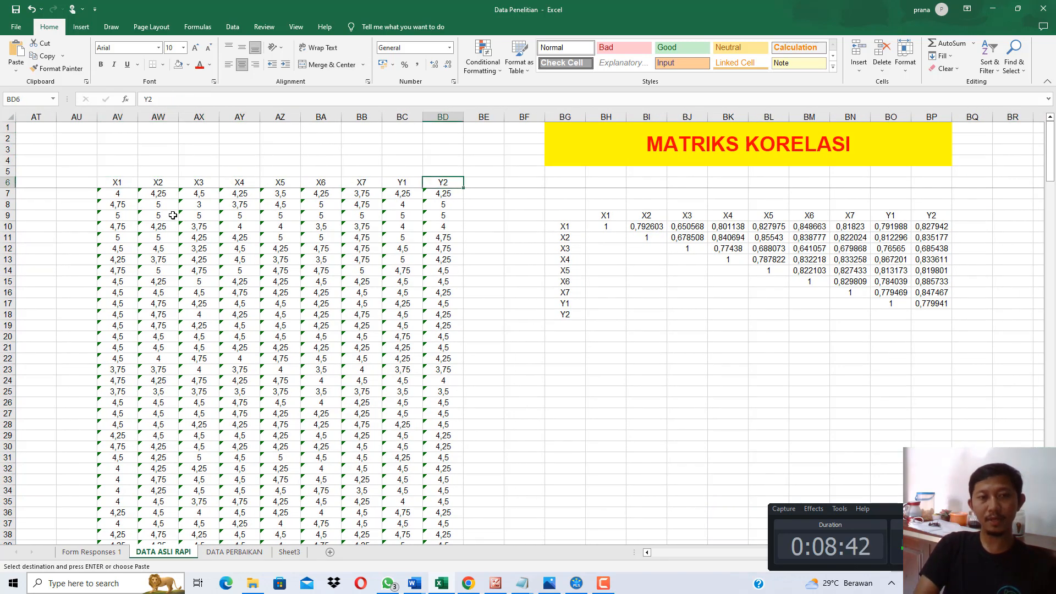
drag(121, 182, 456, 338)
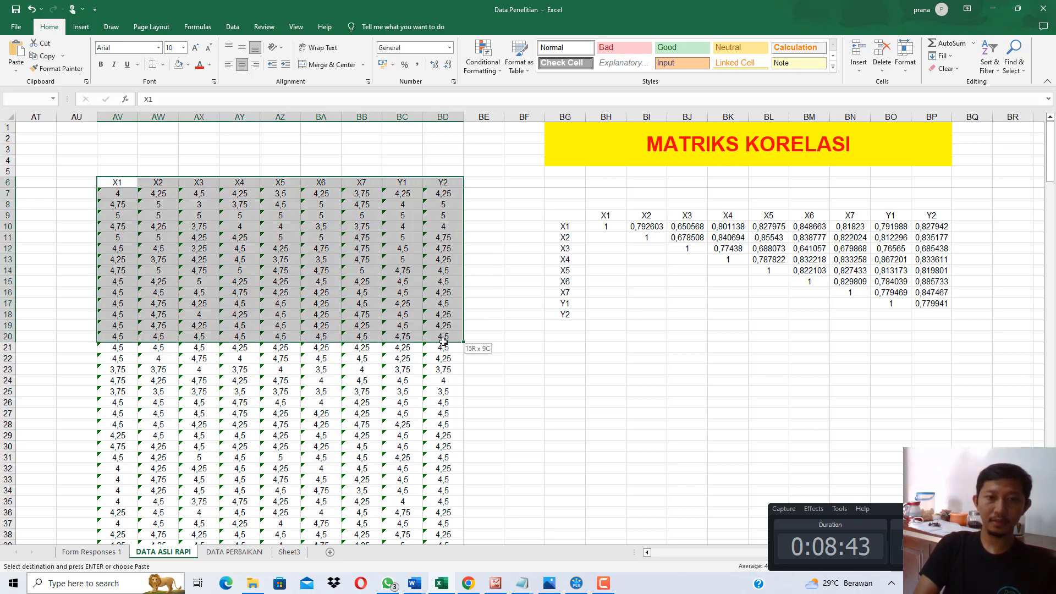
click(280, 281)
drag(122, 196, 456, 394)
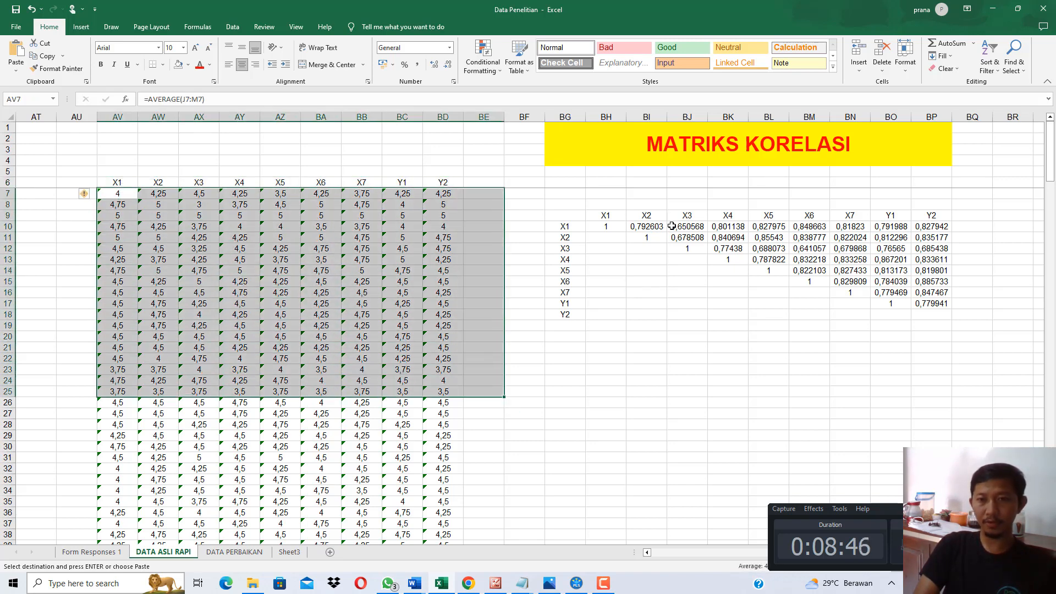
Examine the coefficients of the MATRIKS KORELASI table on the DATA ASLI RAPI sheet, from the X4–X7 cell back to the X1 row
drag(671, 227, 960, 306)
click(833, 257)
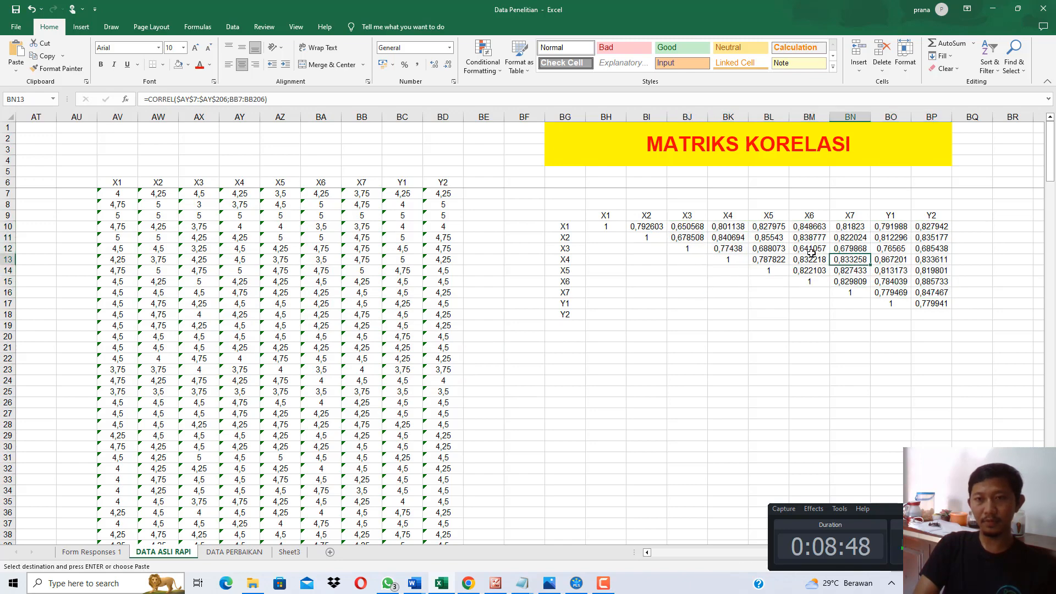
key(Up)
key(Up)
key(Up)
key(Left)
key(Left)
key(Left)
key(Left)
mouse_move(685, 553)
mouse_down()
mouse_move(706, 560)
mouse_move(684, 552)
mouse_up()
Fill the X1–X2 and X1–X4 correlation cells, BI10 and BK10, with orange
click(728, 226)
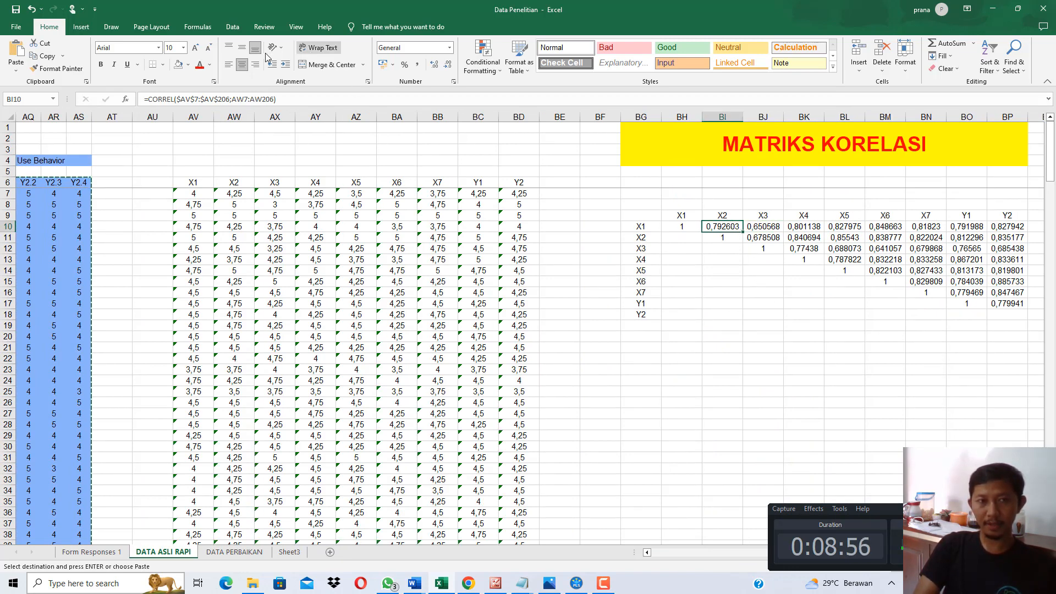
click(188, 64)
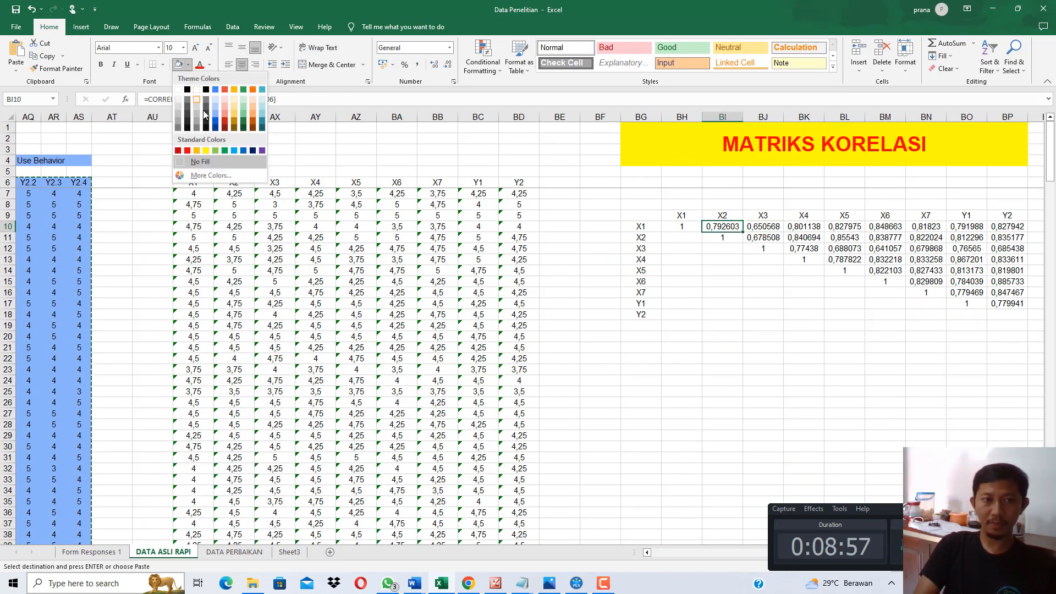
click(198, 151)
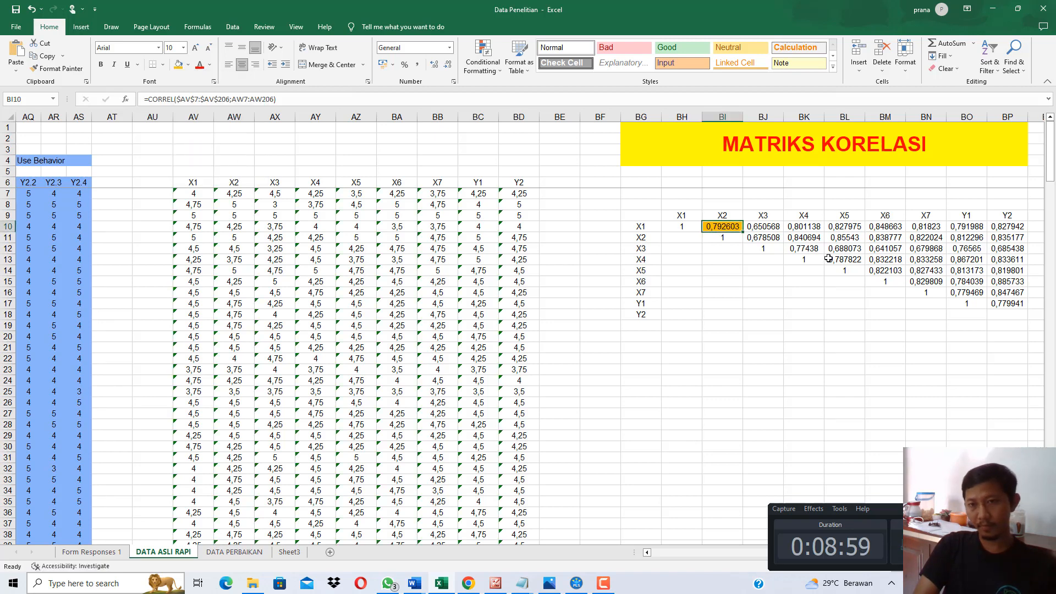
click(767, 227)
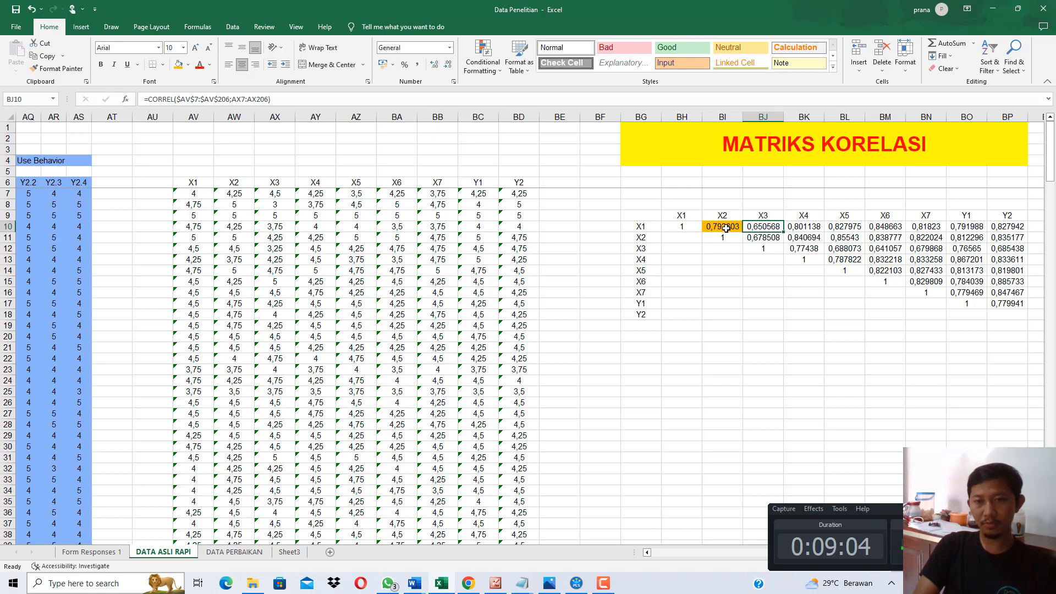
click(798, 224)
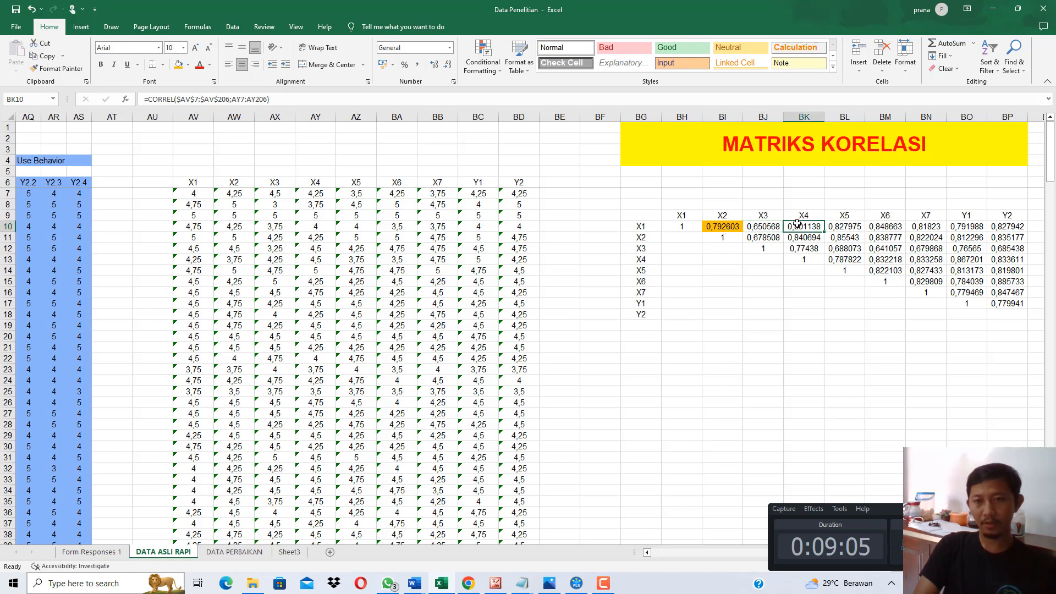
click(178, 64)
Examine the correlations of X5, X6, X7 and Y1 with the variables X1 to X4 in the matrix
click(806, 236)
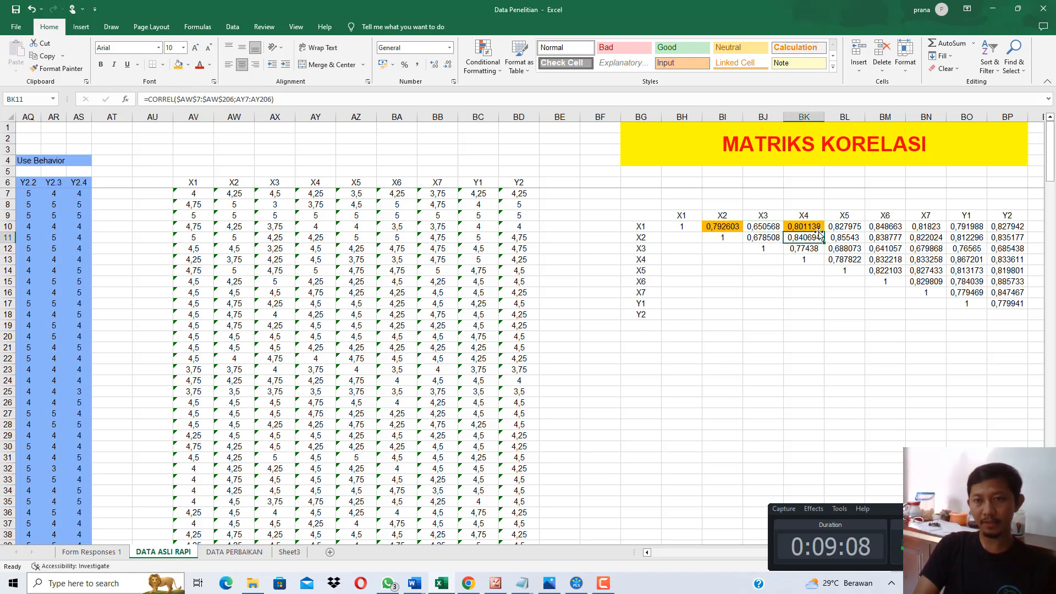
click(856, 230)
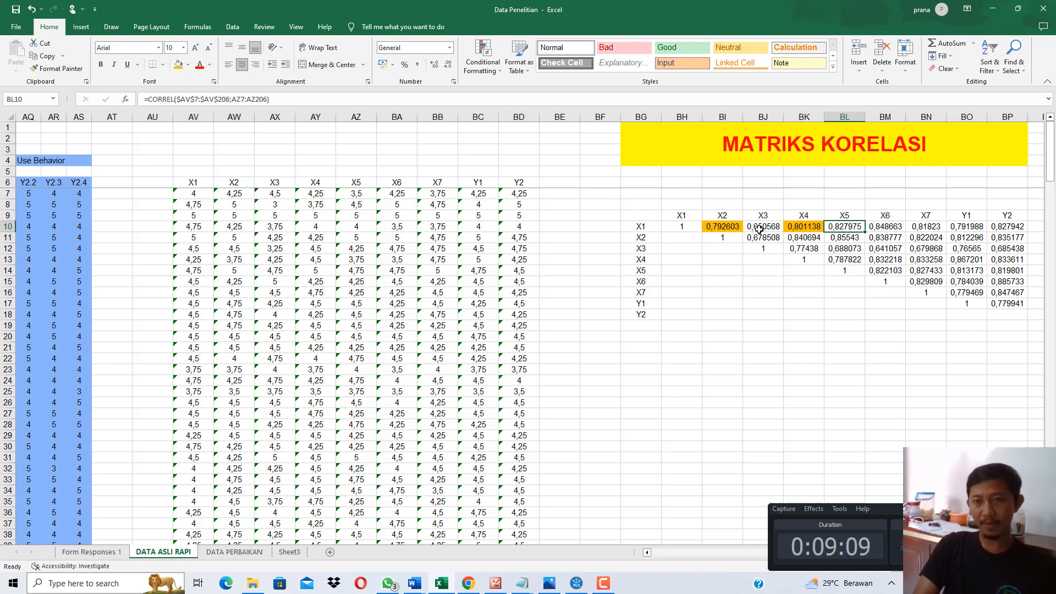
click(886, 237)
click(913, 247)
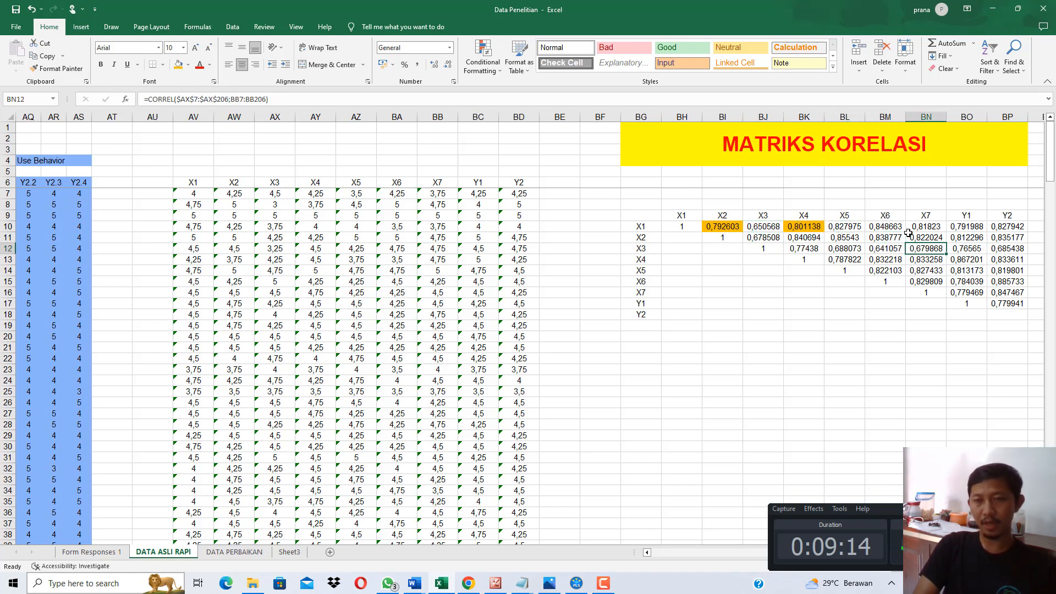
click(889, 239)
drag(847, 227, 922, 264)
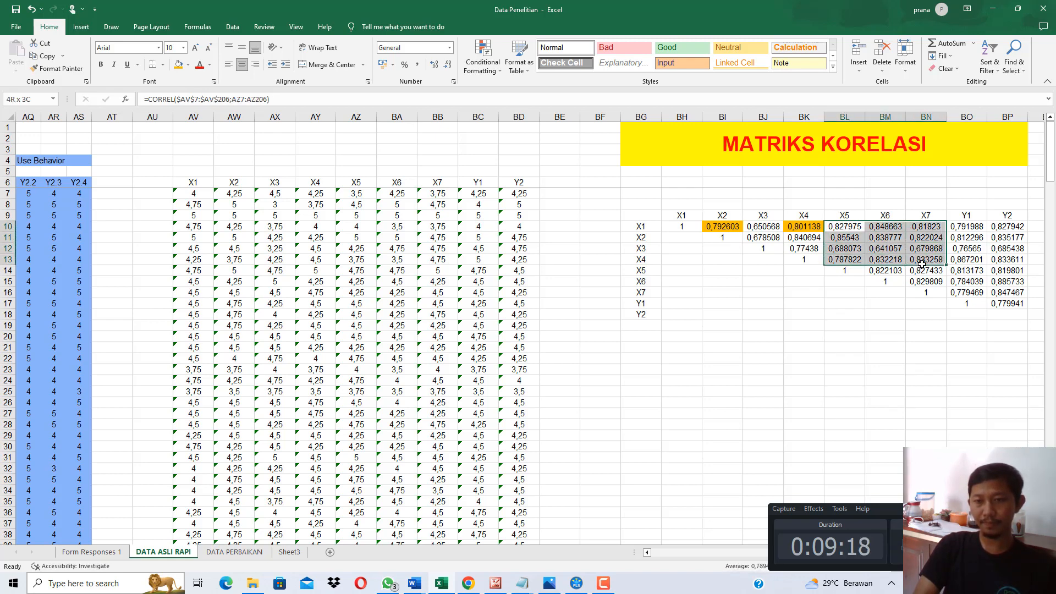
drag(964, 227, 971, 259)
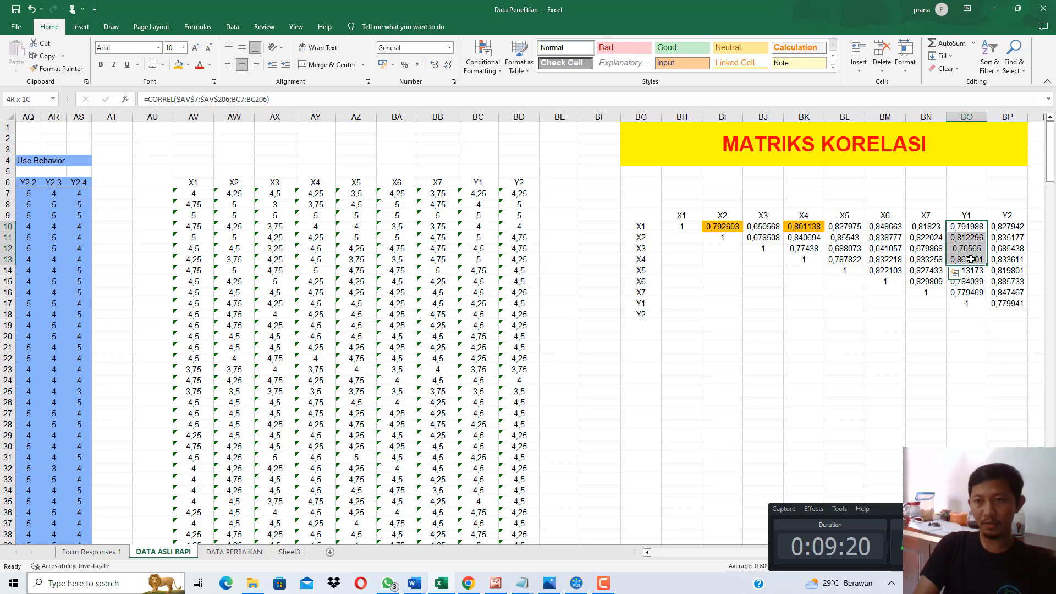
click(972, 228)
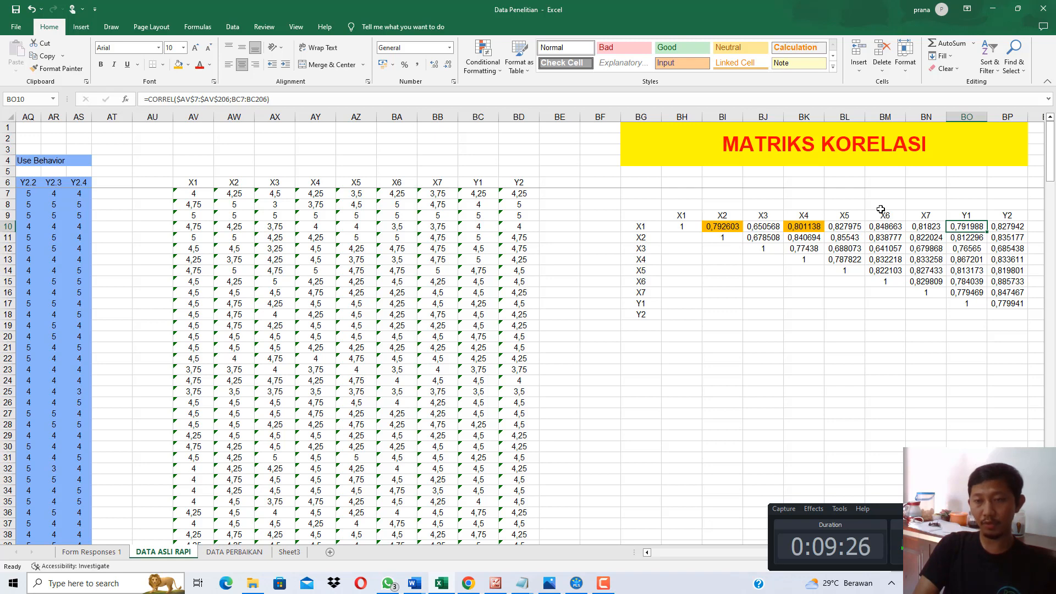
Compare the X1 row's correlations with X2, X3 and X7, and check X7 against X2 and X3
click(881, 212)
click(736, 229)
click(762, 229)
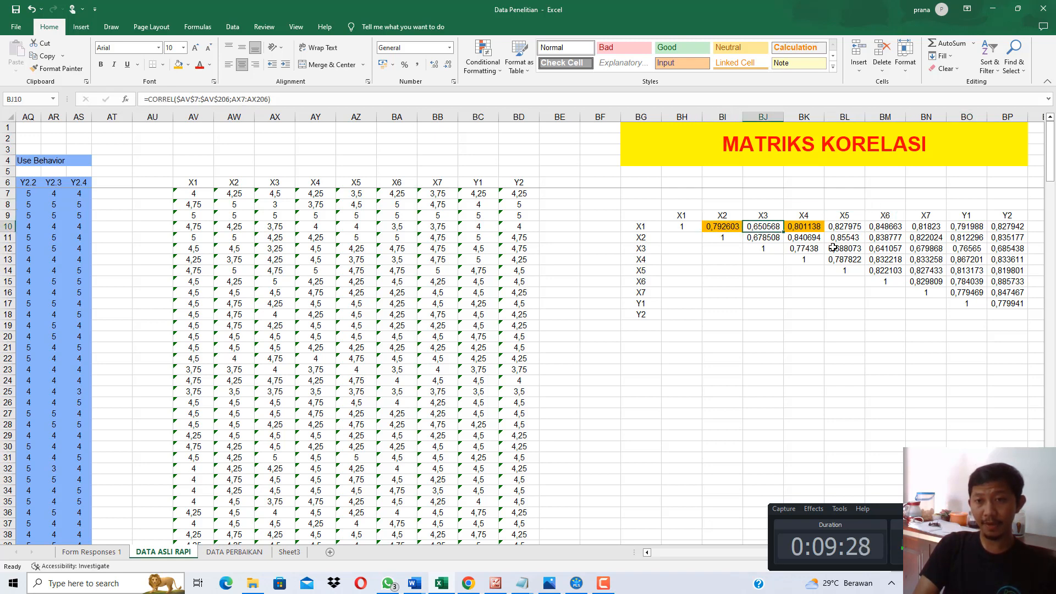
click(927, 228)
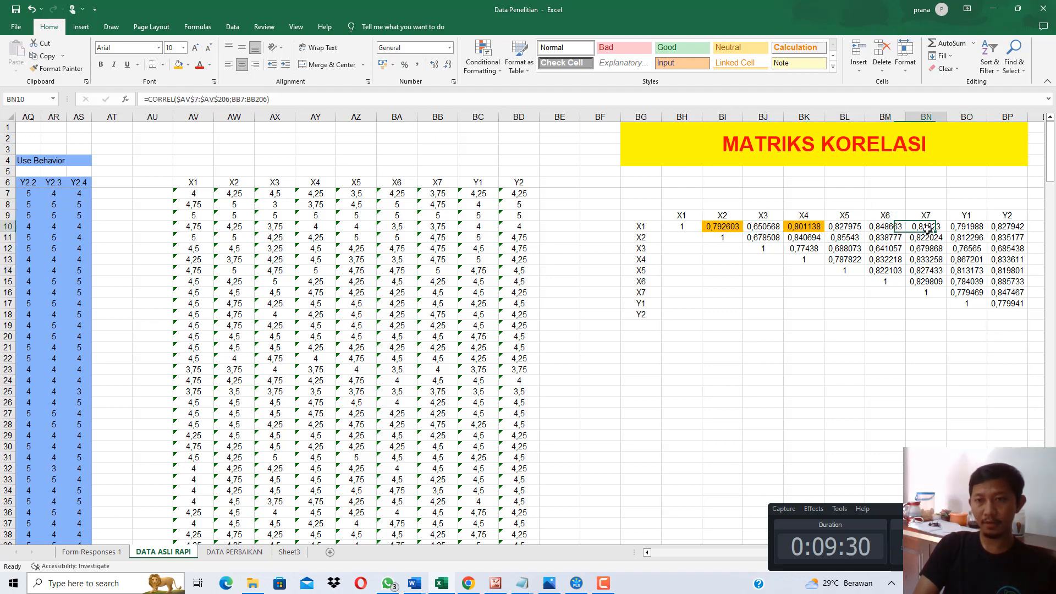
click(931, 240)
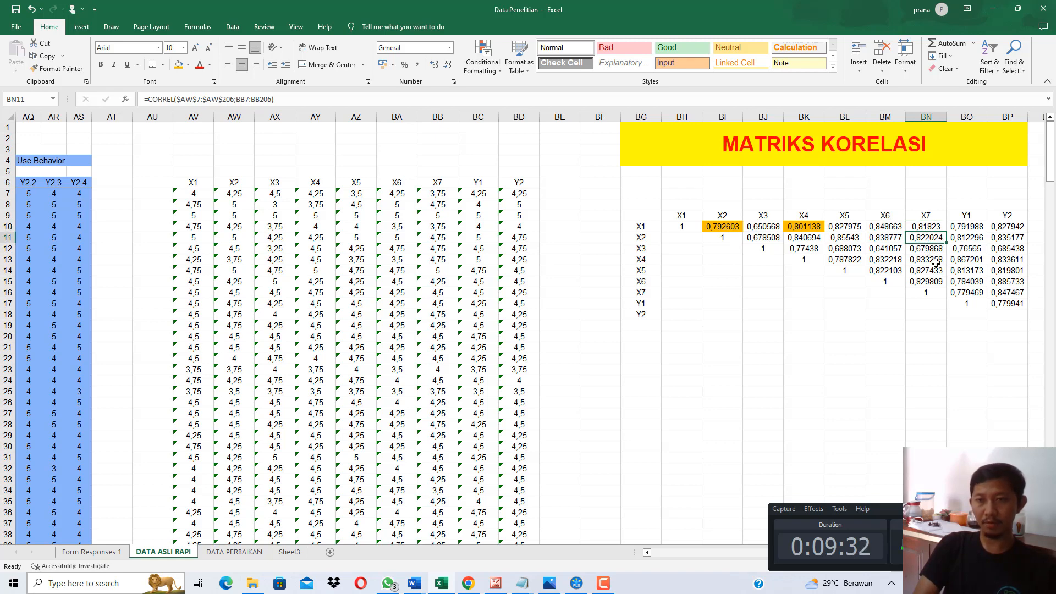
key(Down)
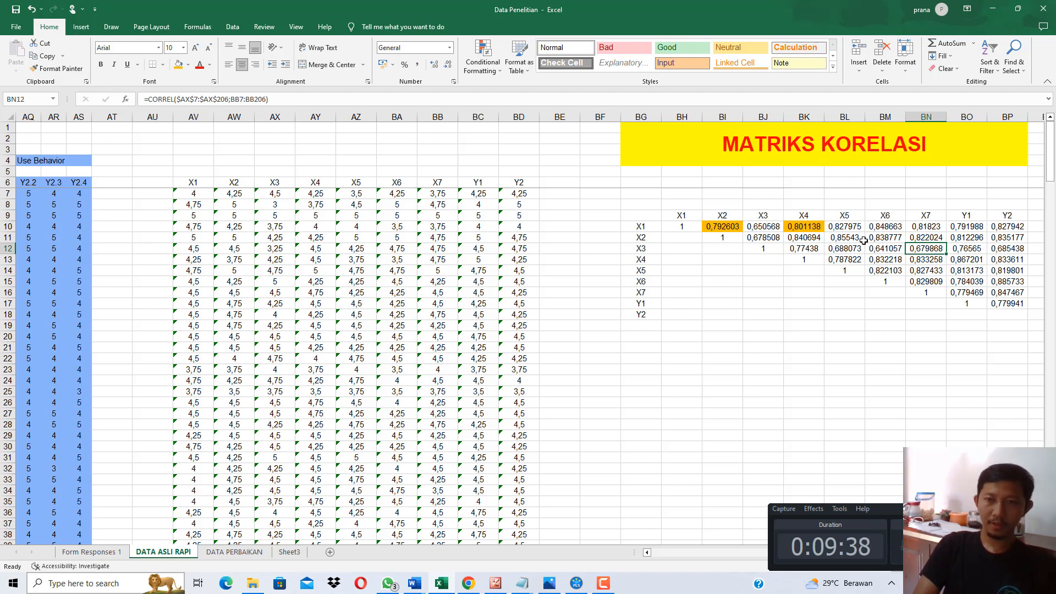
Examine how the variables X1 to X6 correlate with Y1 and Y2 in the last two matrix columns
drag(640, 227, 666, 283)
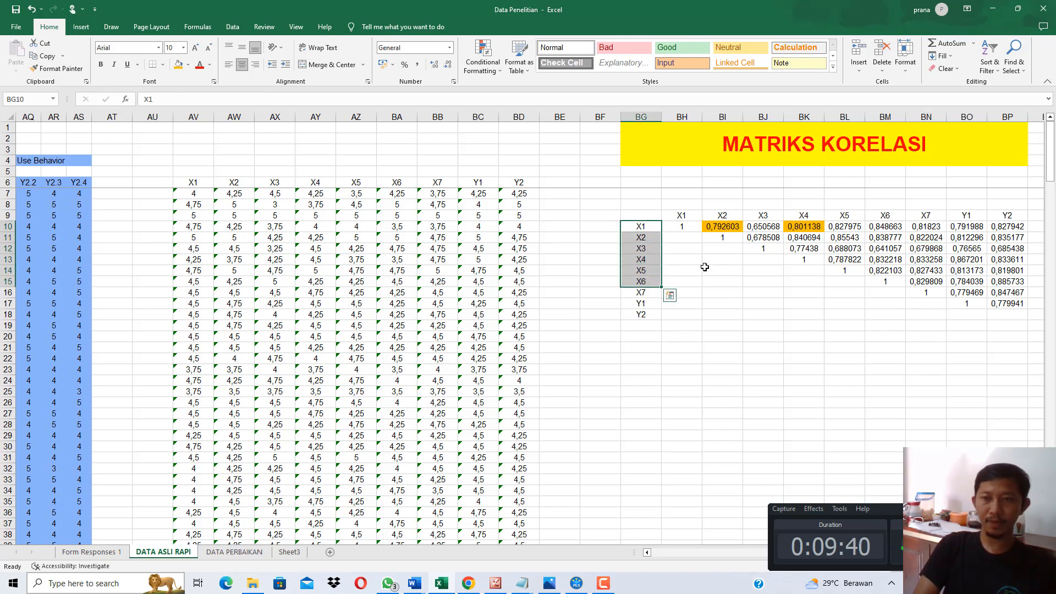
click(974, 219)
drag(969, 227, 969, 273)
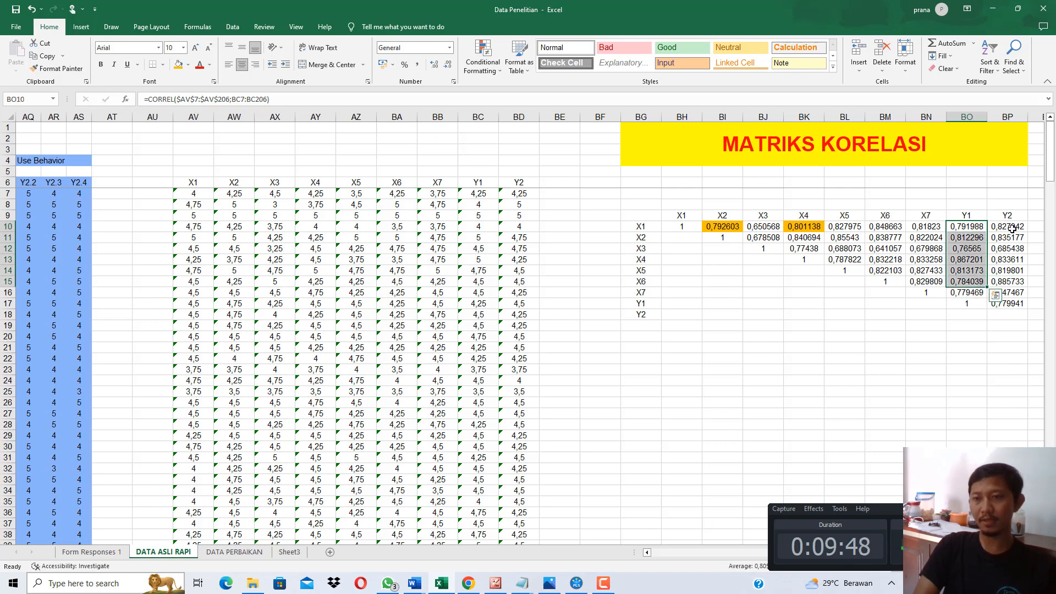
drag(1007, 227, 1012, 267)
Review the averaged variable scores and the respondents' item answers behind the correlation matrix, and return to the matrix
click(78, 215)
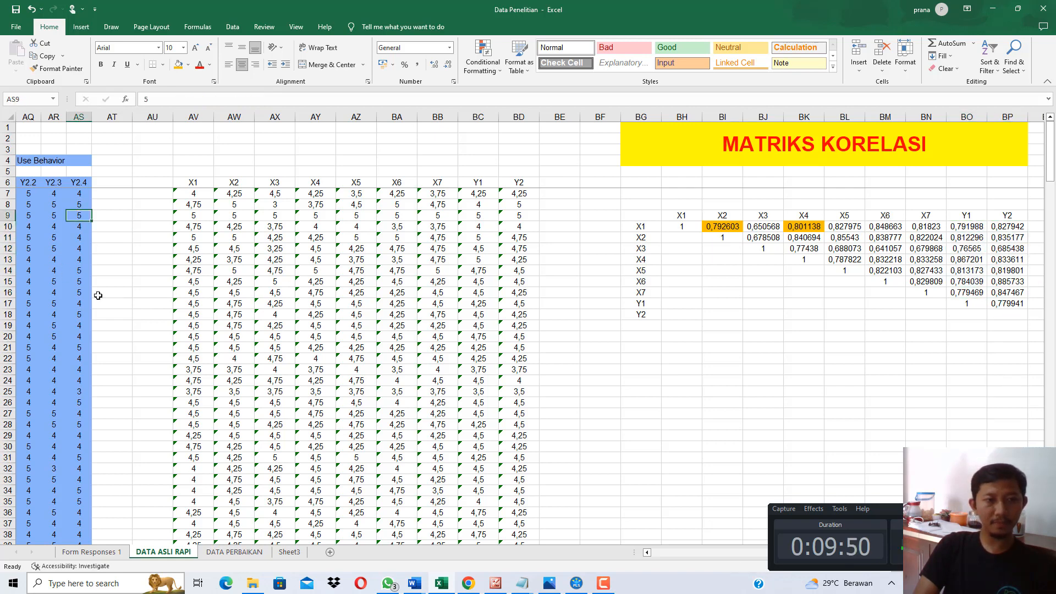
drag(861, 226, 968, 271)
drag(715, 410, 771, 431)
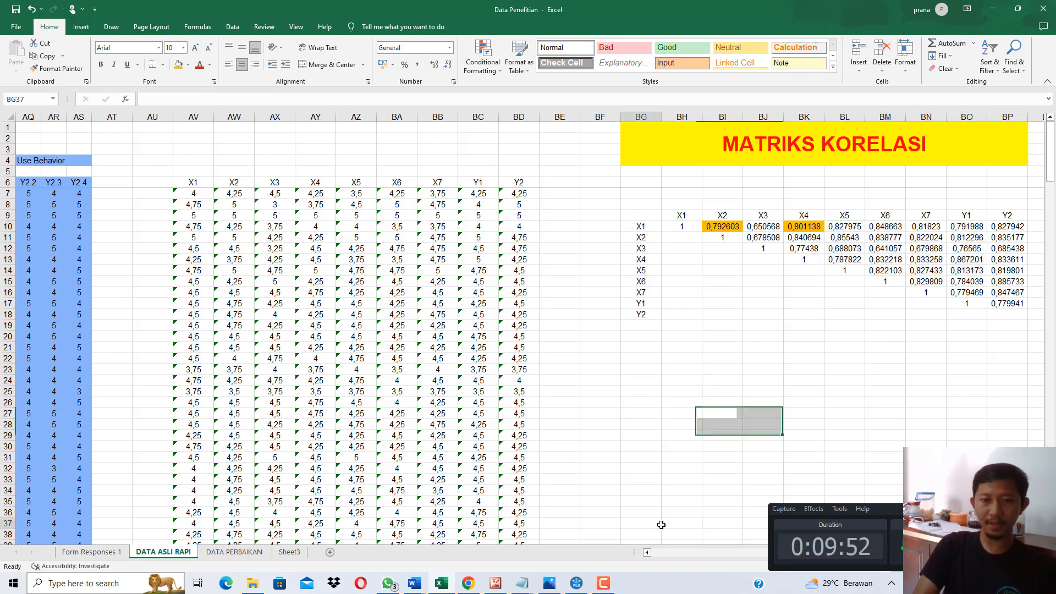
click(641, 523)
drag(193, 204, 519, 457)
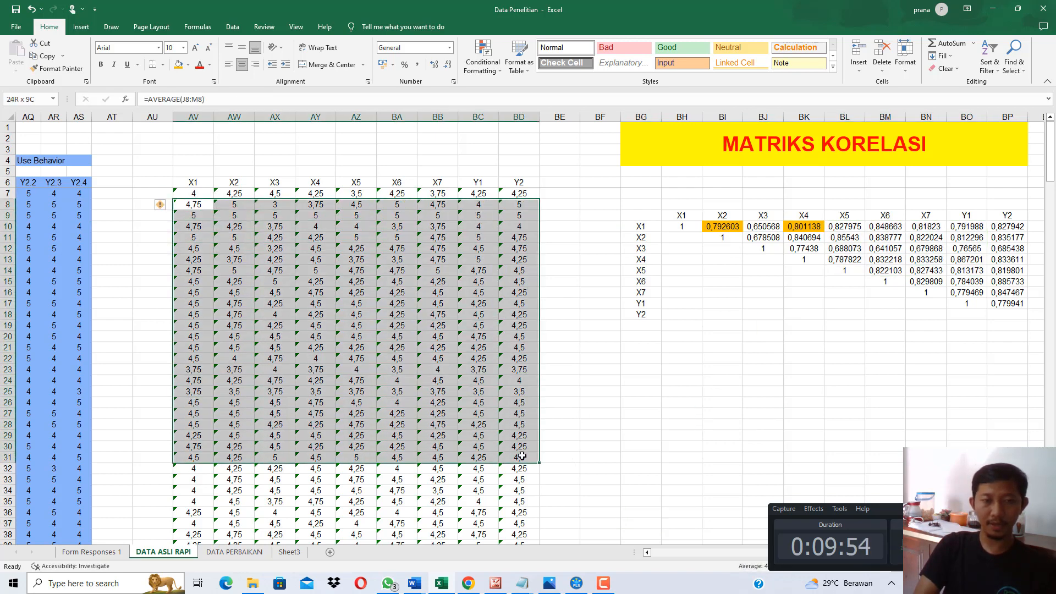
drag(198, 185, 519, 358)
click(678, 553)
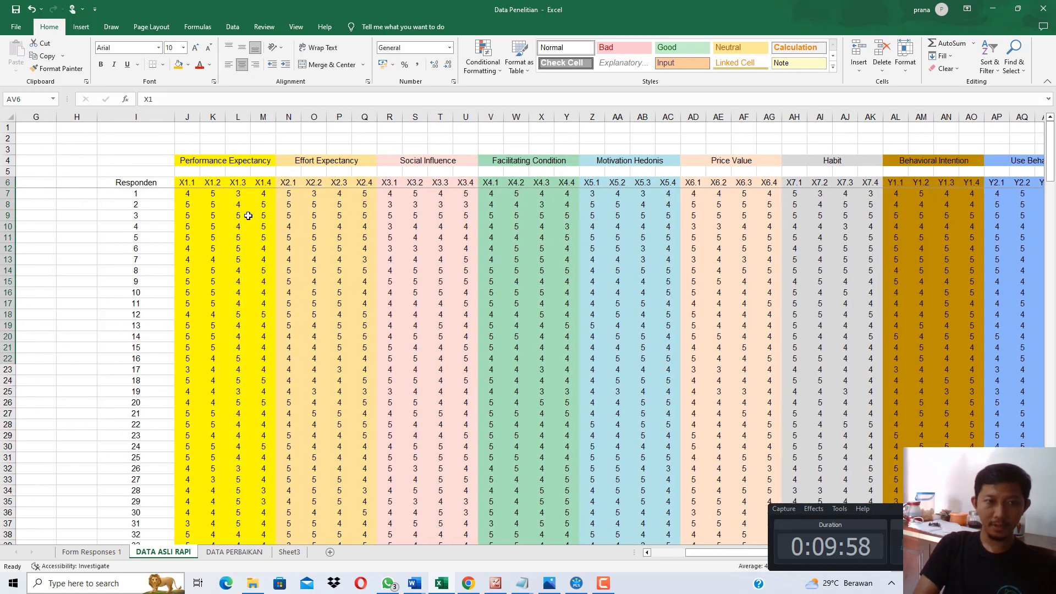
drag(197, 194, 922, 336)
click(617, 249)
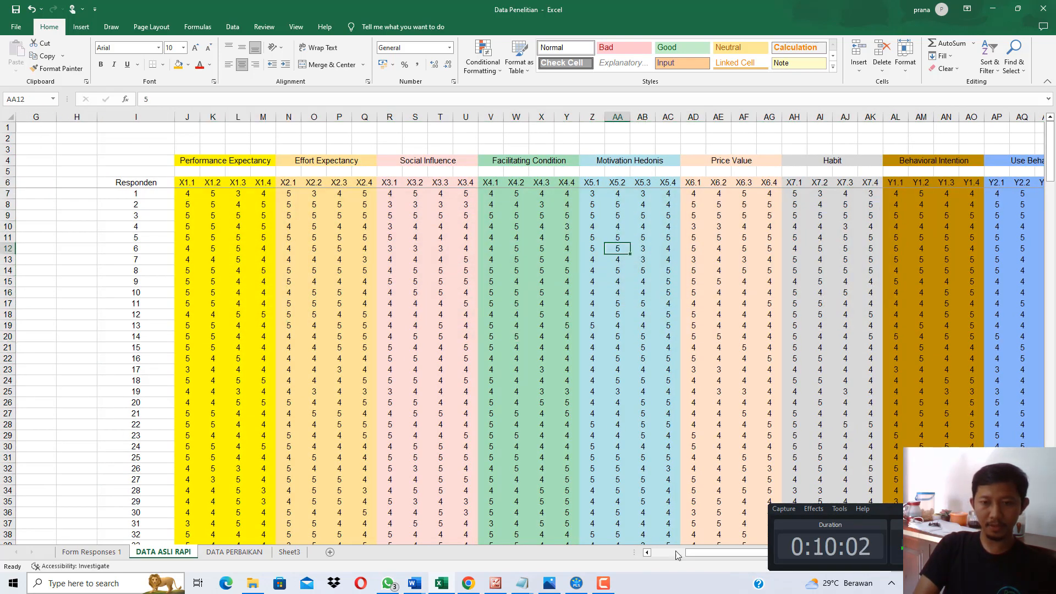
drag(715, 553, 884, 543)
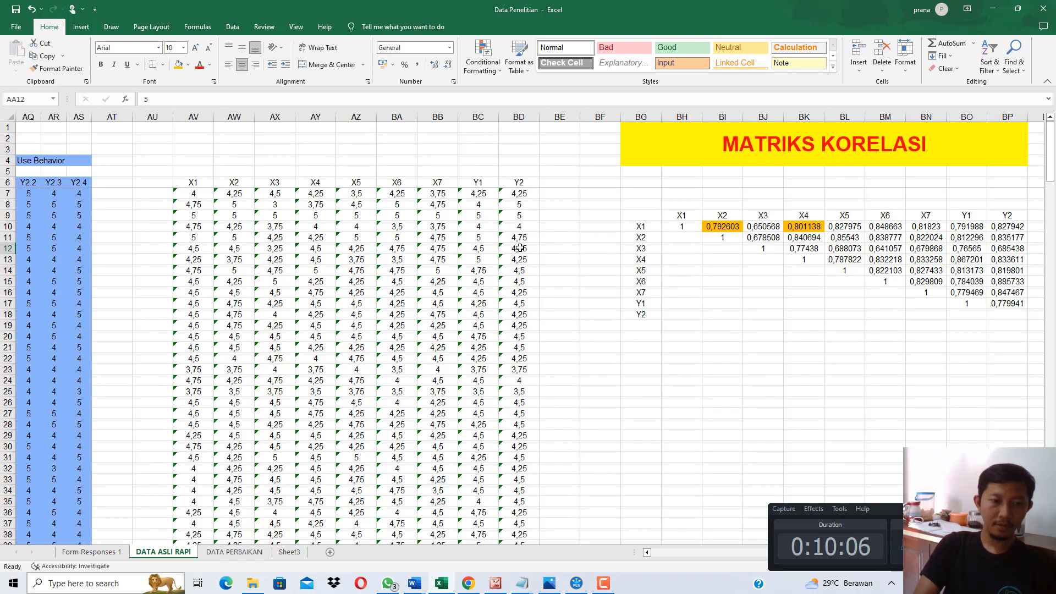
Open the DATA PERBAIKAN sheet and bring its MATRIKS KORELASI table into view at a larger zoom
click(249, 553)
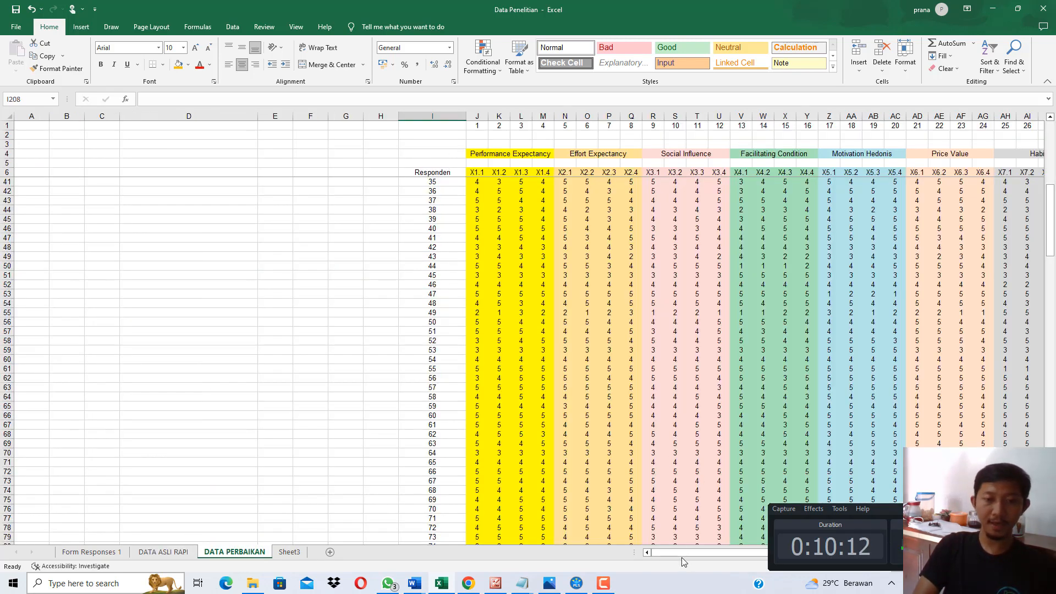
drag(683, 553, 836, 559)
scroll(868, 363, up, 11)
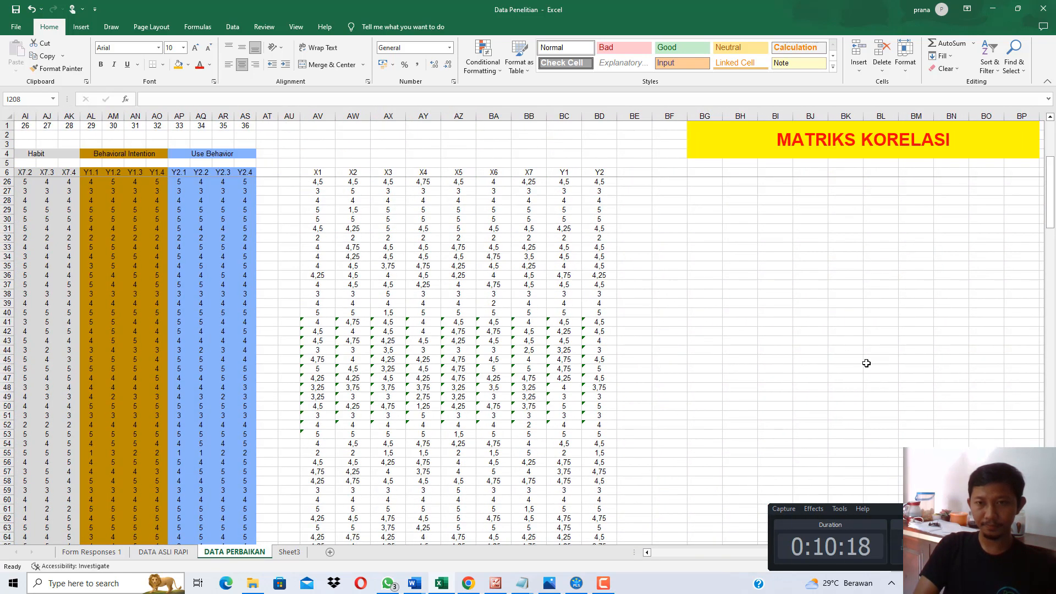
ctrl+scroll(786, 290, up, 3)
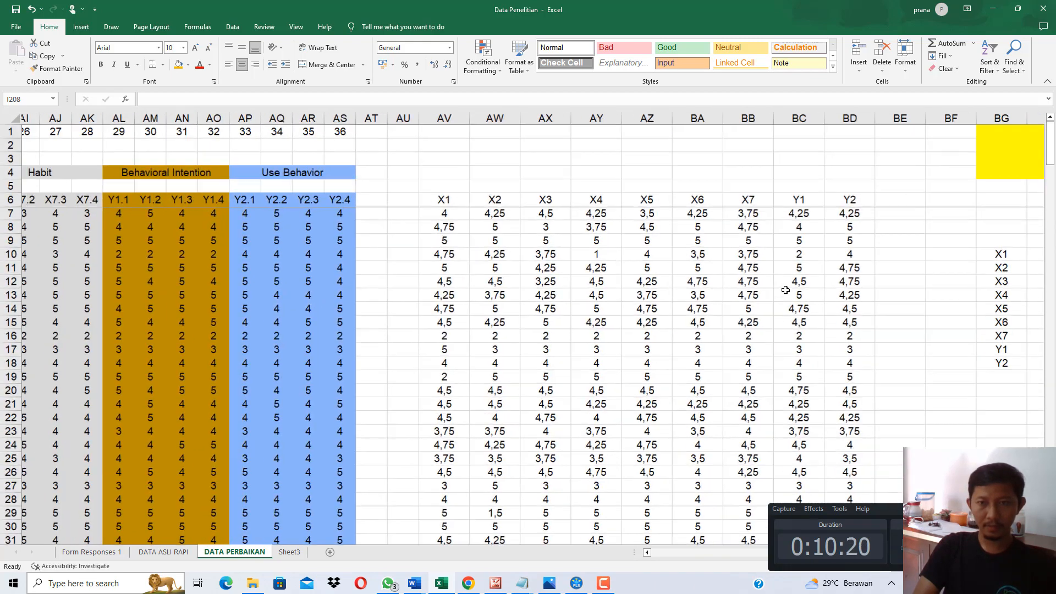
drag(681, 557, 867, 549)
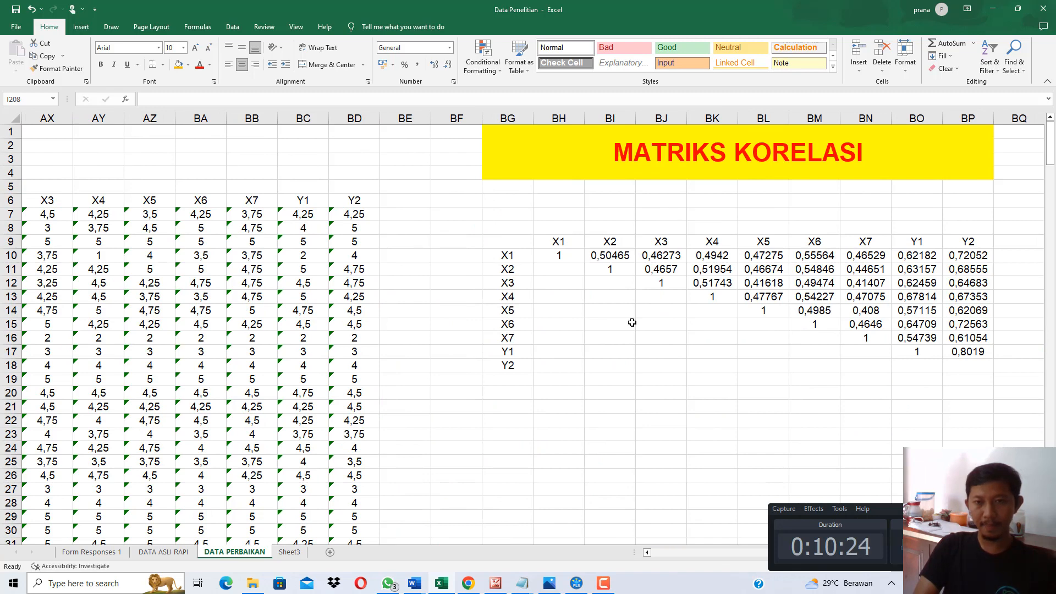
Fill the X1–X2 and X1–X3 correlation cells, BI10 and BJ10, on the DATA PERBAIKAN sheet with orange
click(618, 250)
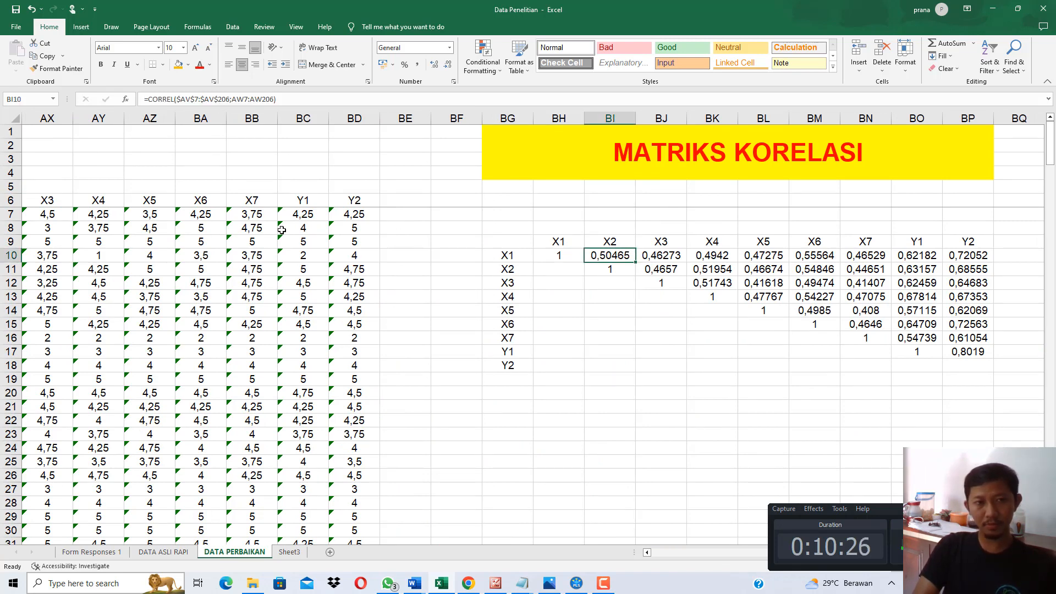
click(178, 65)
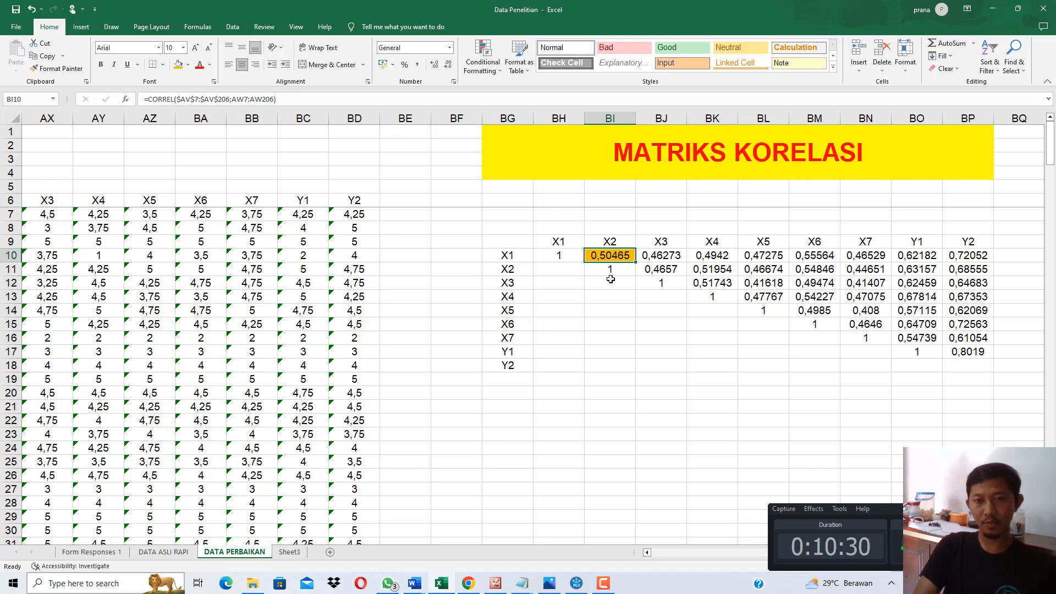
click(668, 256)
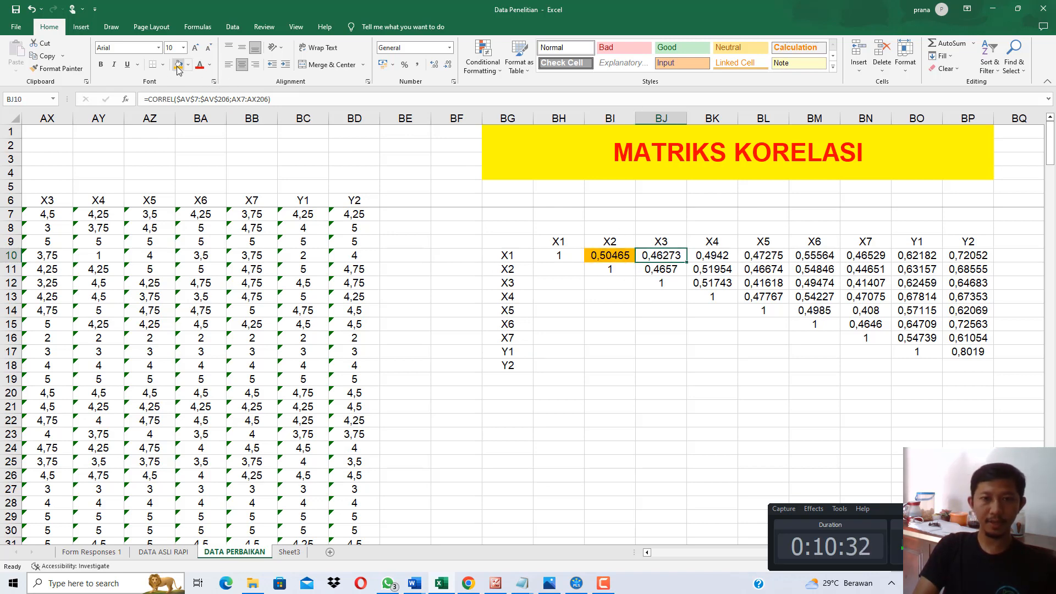
click(178, 66)
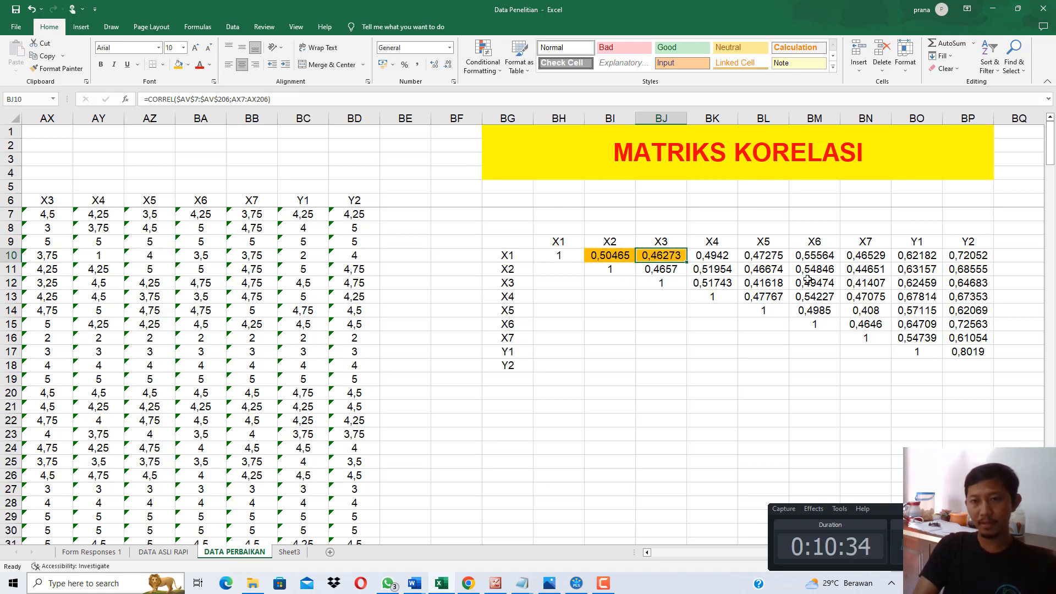
Fill the correlations above the diagonal in the X7, X6 and X5 columns of the matrix with orange
drag(879, 258, 869, 325)
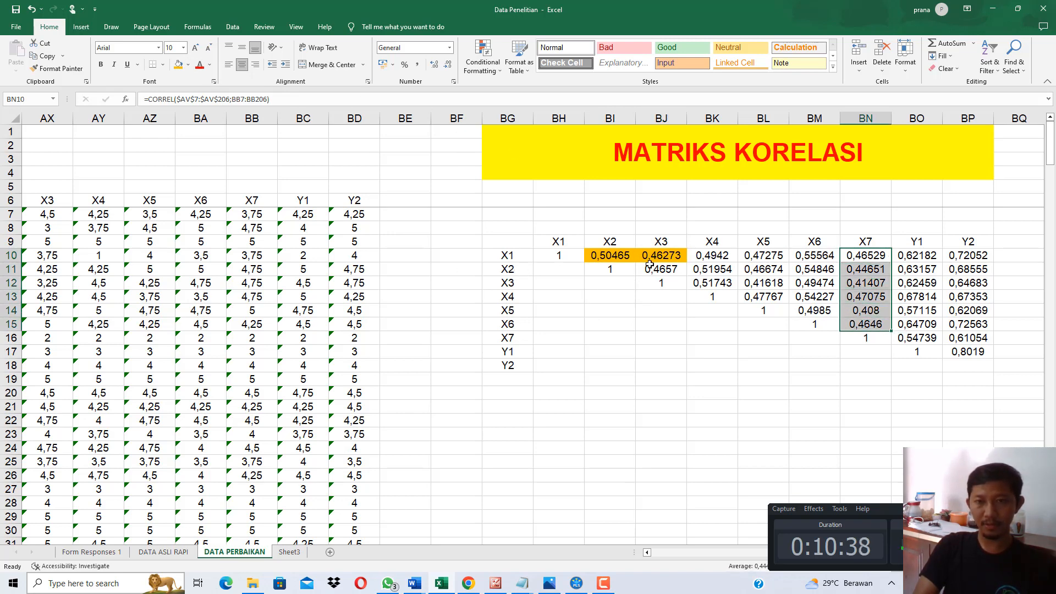
click(178, 66)
drag(801, 256, 814, 312)
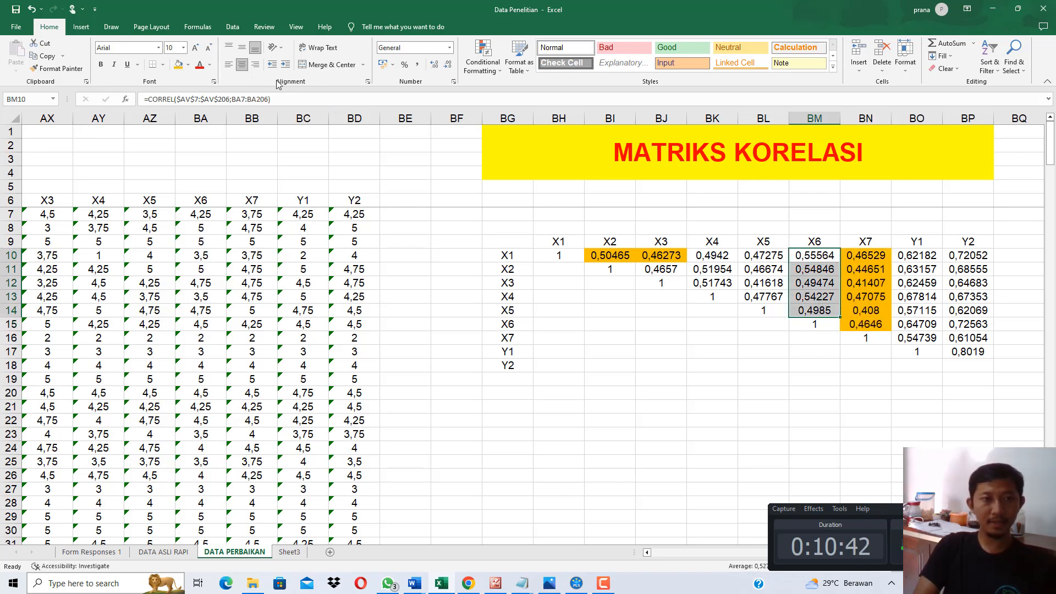
click(178, 66)
drag(756, 257, 765, 299)
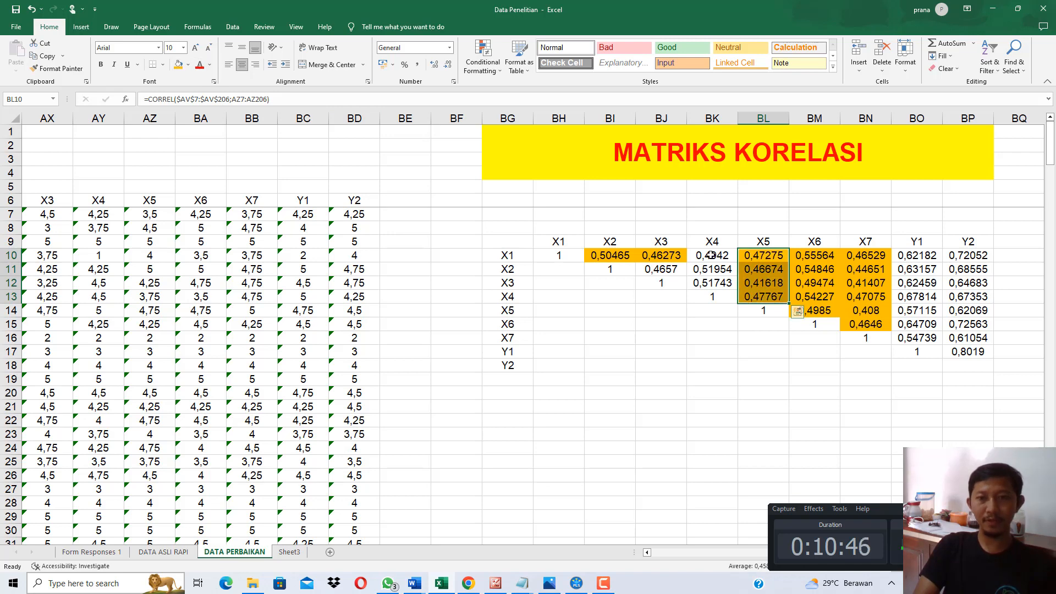
Fill the above-diagonal correlations in the X4 column, BK10:BK12, and the X2–X3 correlation in BJ11 with orange
drag(711, 255, 712, 283)
click(178, 66)
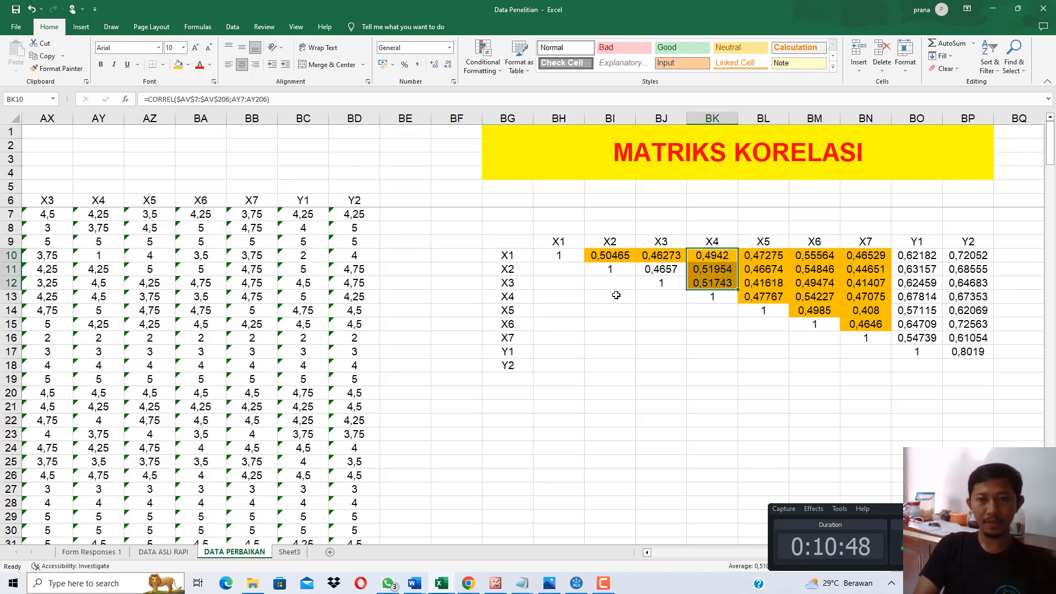
click(662, 269)
click(178, 66)
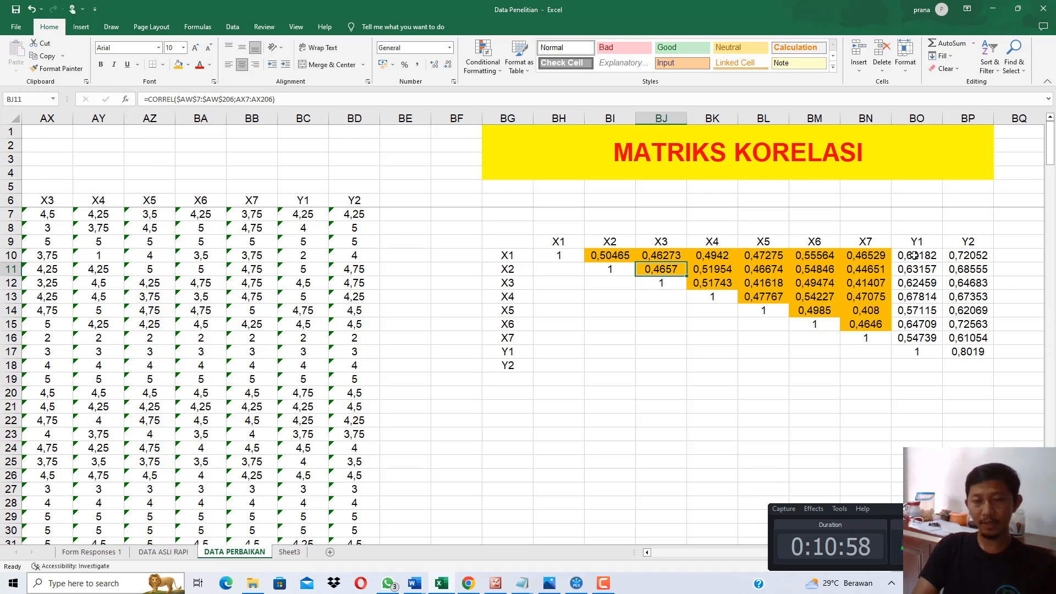
Fill the Y1 correlations in BO10:BO16 and the Y2 correlations in BP10:BP17 with green
drag(914, 255, 932, 335)
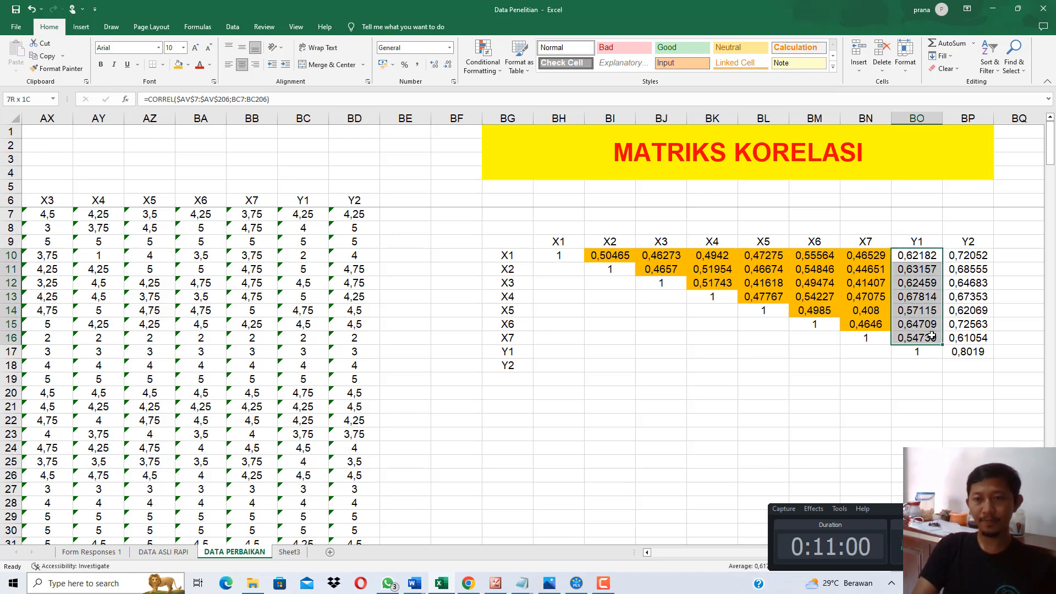
click(188, 65)
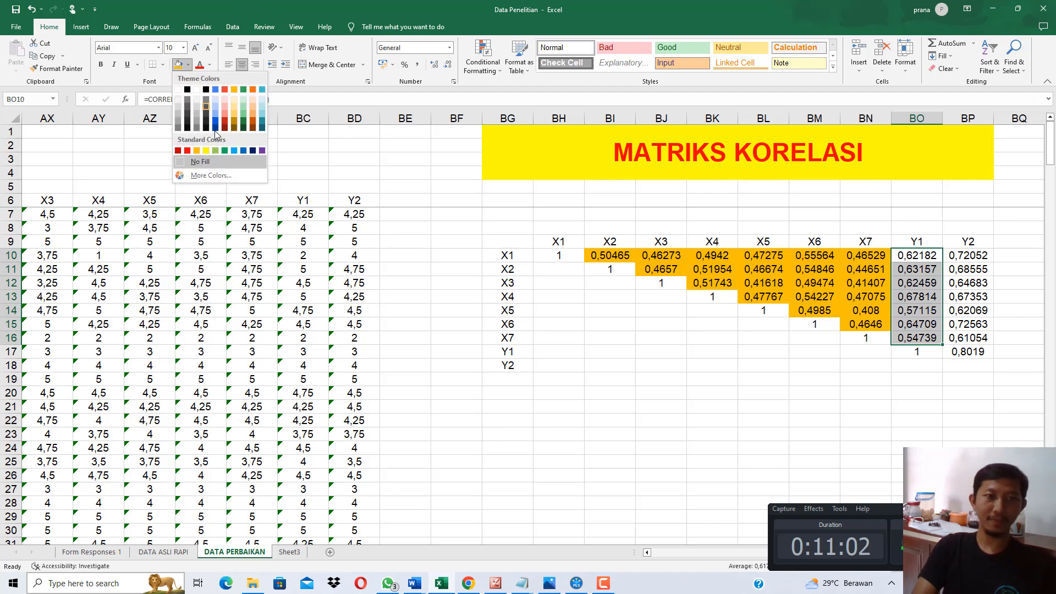
click(219, 151)
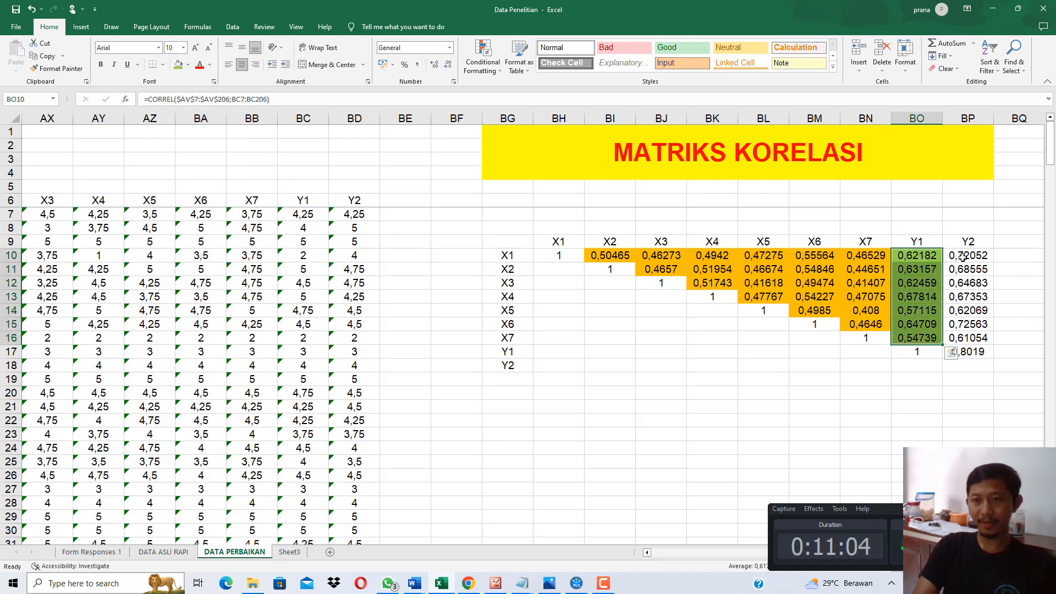
drag(962, 257, 966, 352)
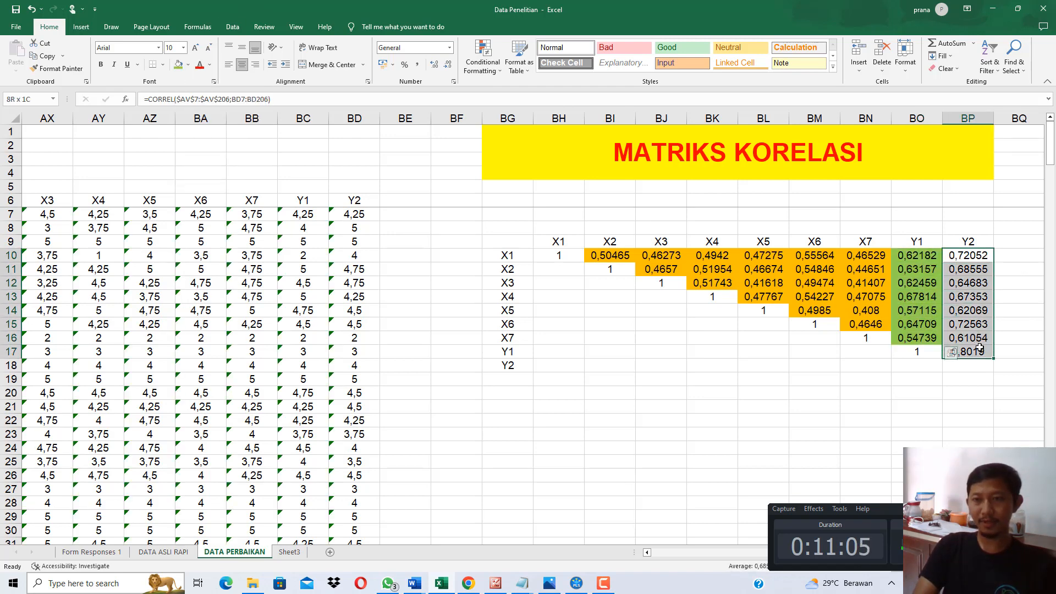
click(178, 64)
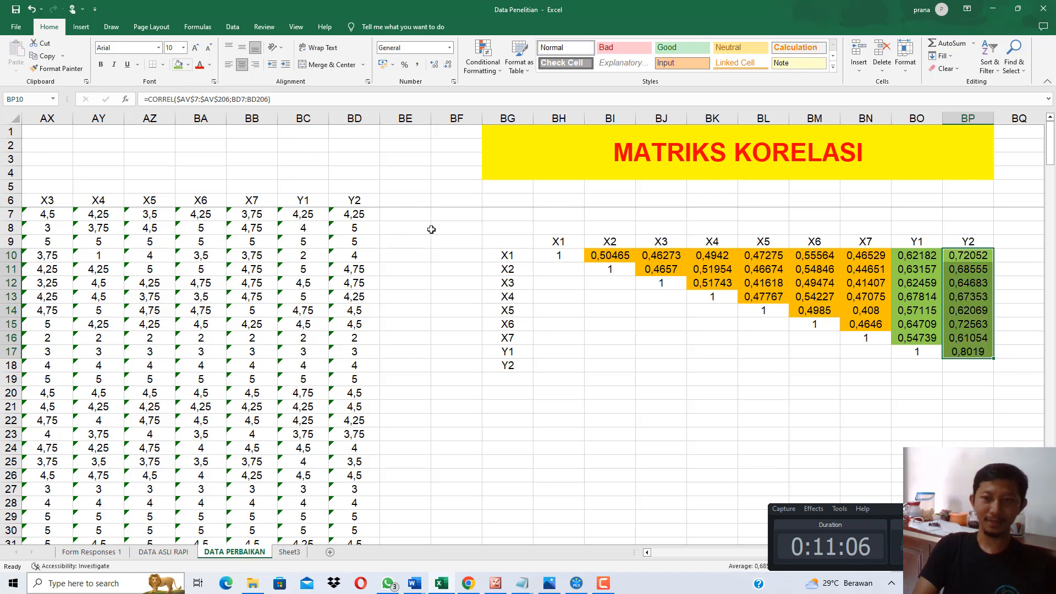
click(647, 259)
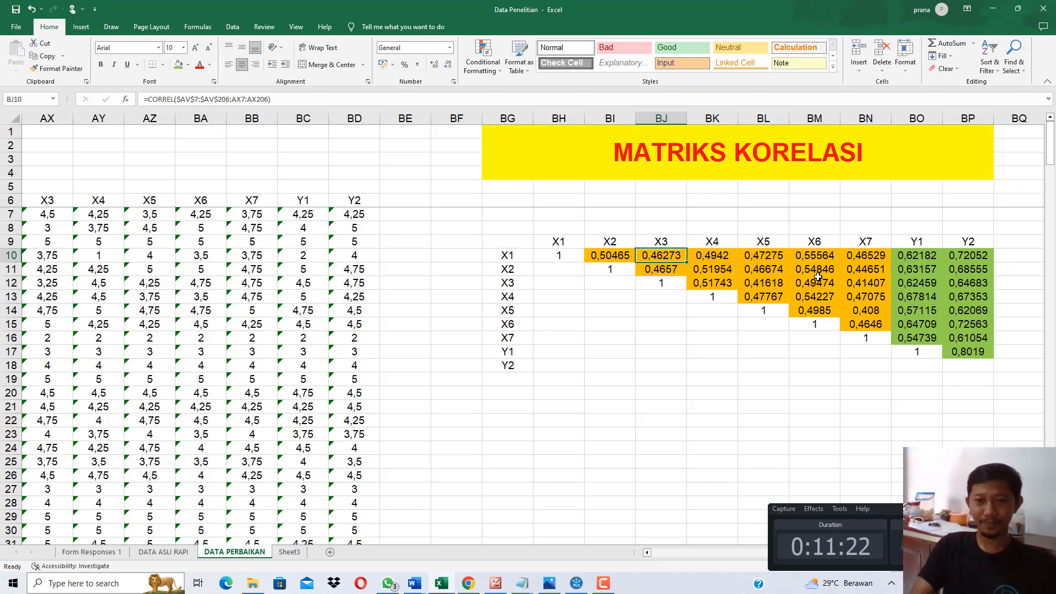
Copy the whole table of respondents' item answers, including its indicator header row, from the DATA PERBAIKAN sheet
click(494, 339)
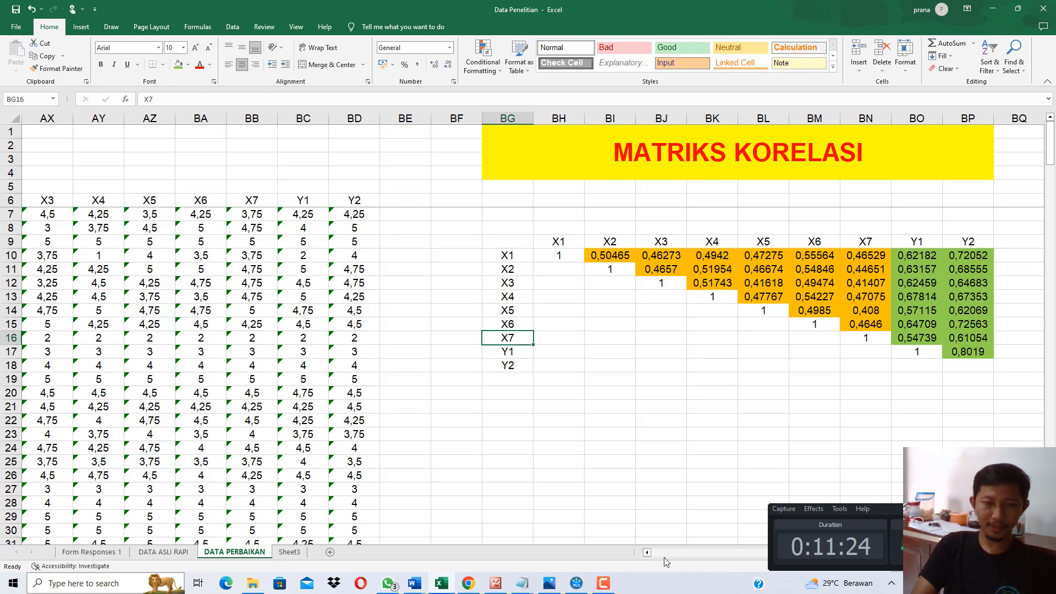
scroll(668, 553, left, 10)
click(451, 337)
key(ctrl+a)
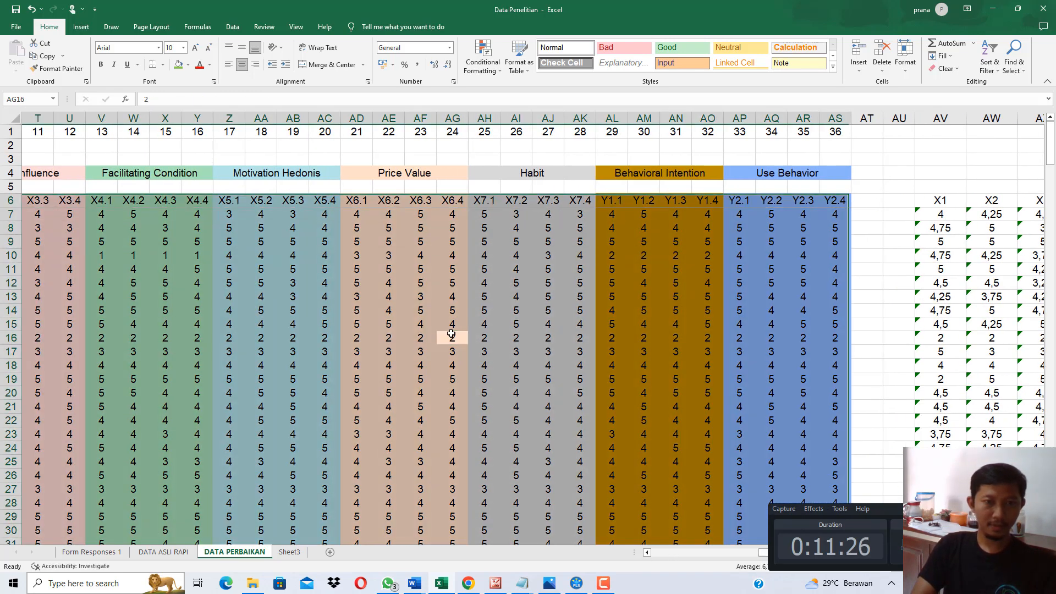
key(ctrl+c)
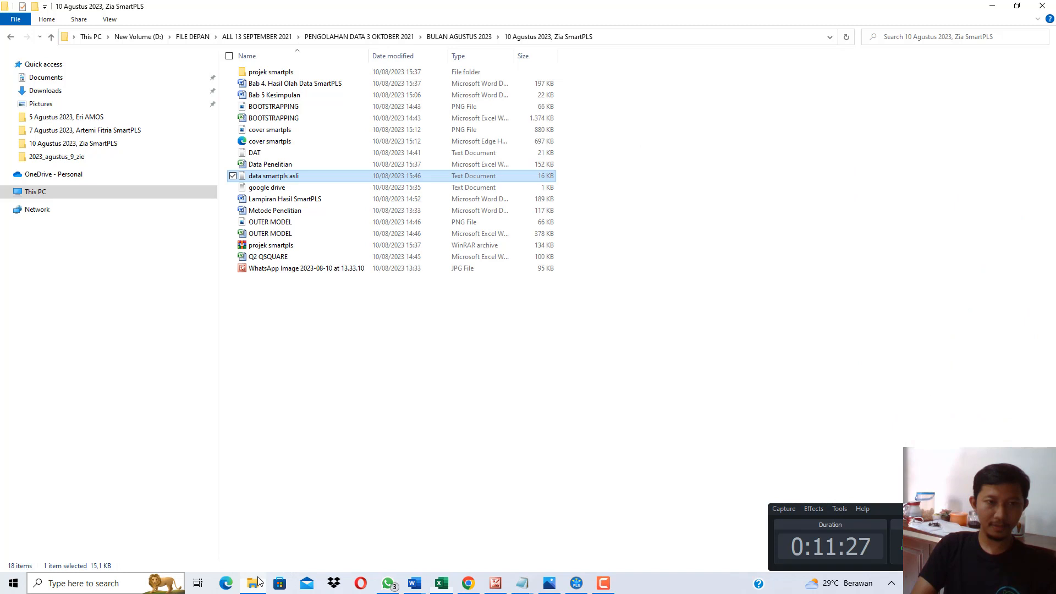
Switch to File Explorer and create a new text document named "data perbaikan" in the project folder
click(252, 584)
right_click(347, 367)
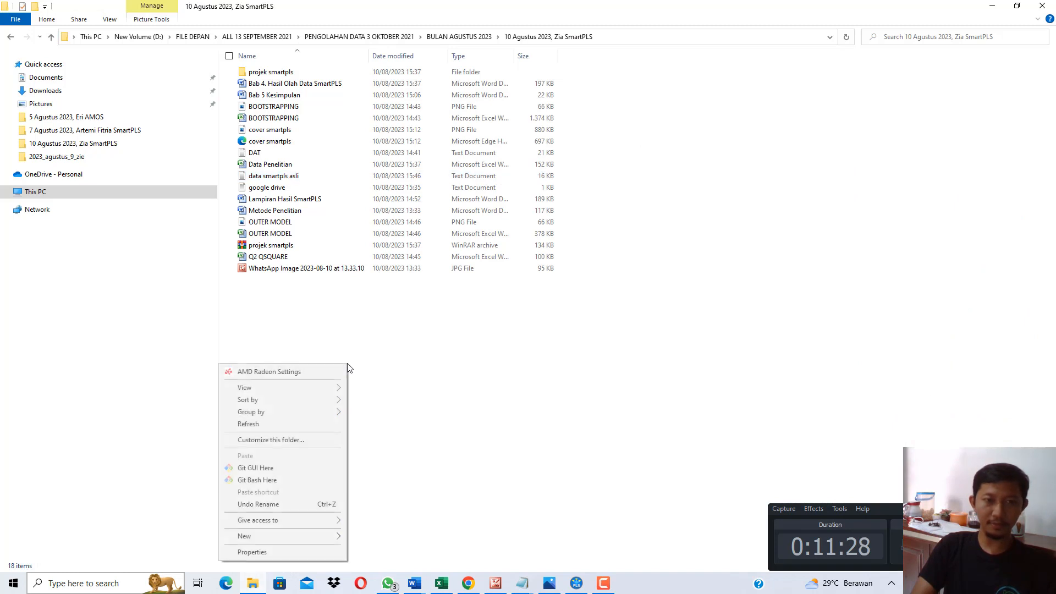
mouse_move(336, 536)
click(368, 499)
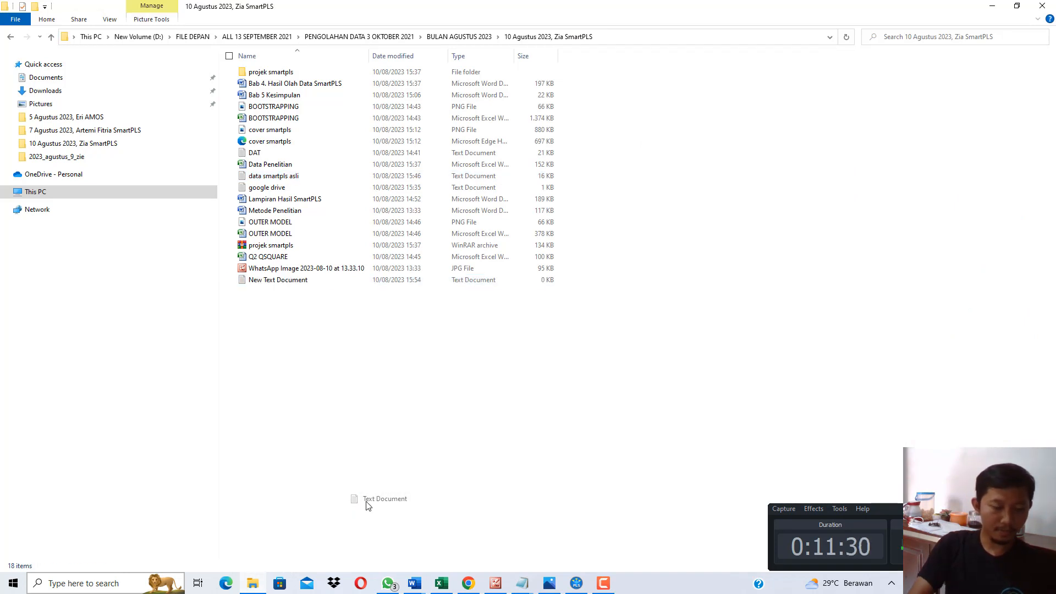
text(data perbaikan)
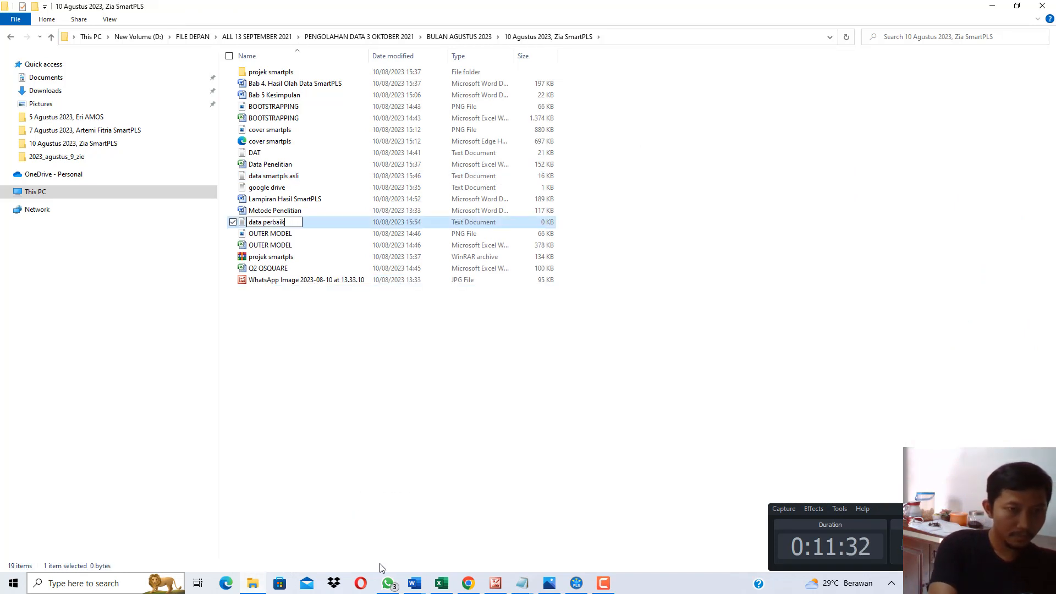
key(Return)
Paste the copied item answers into the data perbaikan text file, save it and close Notepad
key(Return)
key(ctrl+v)
key(ctrl+s)
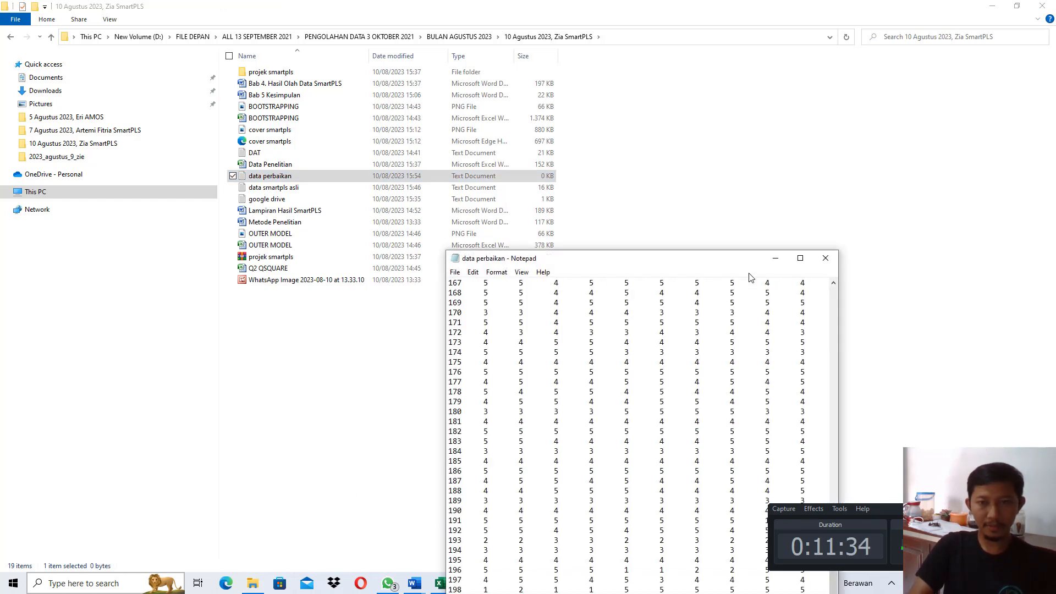
click(825, 258)
Switch to SmartPLS and import the data perbaikan text file into the current project under the name "data perbaikan"
click(572, 586)
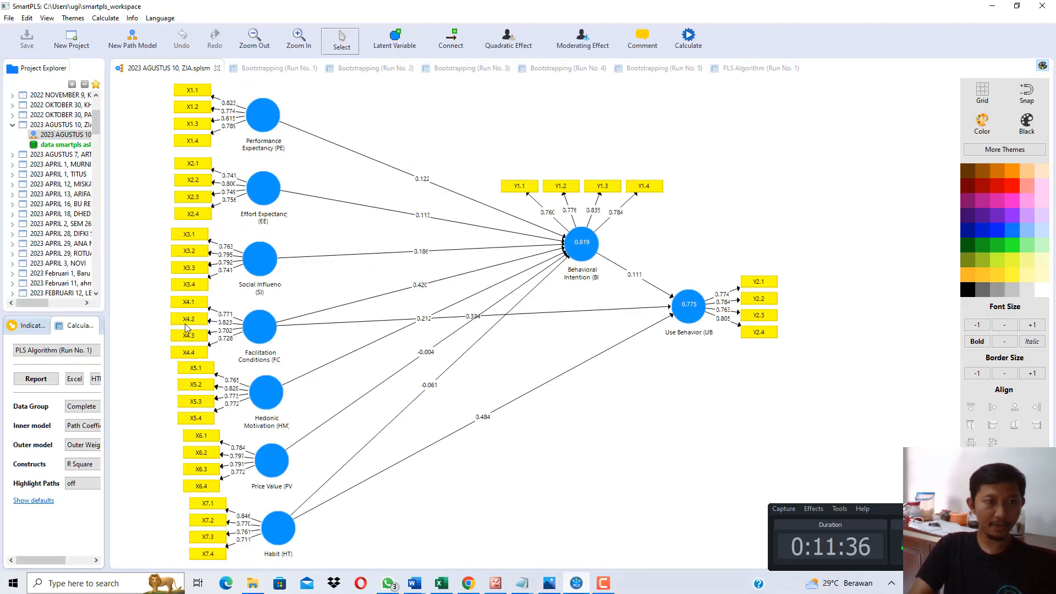
right_click(71, 147)
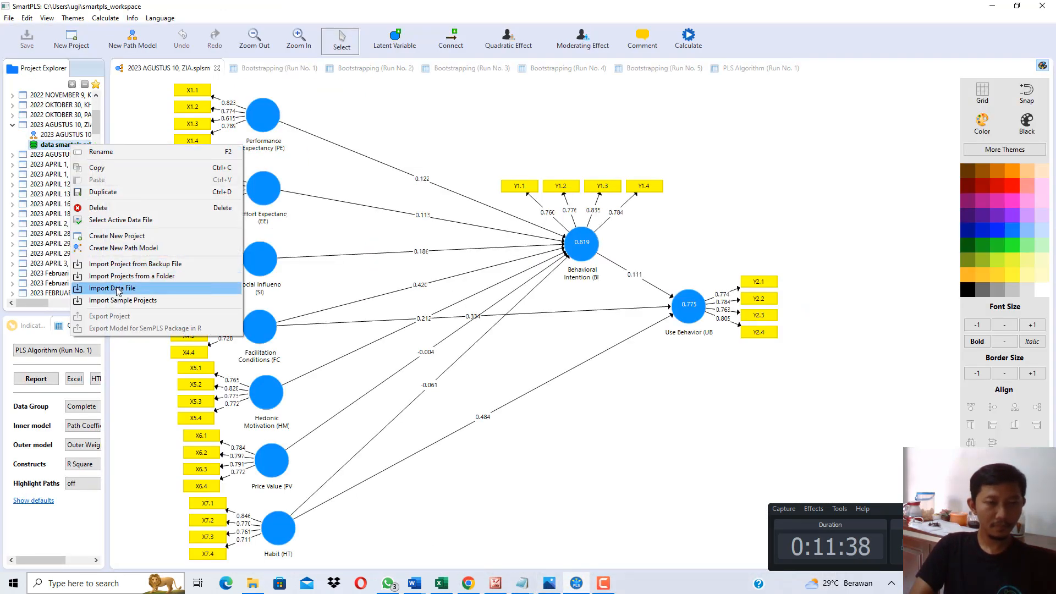
click(127, 288)
double_click(392, 119)
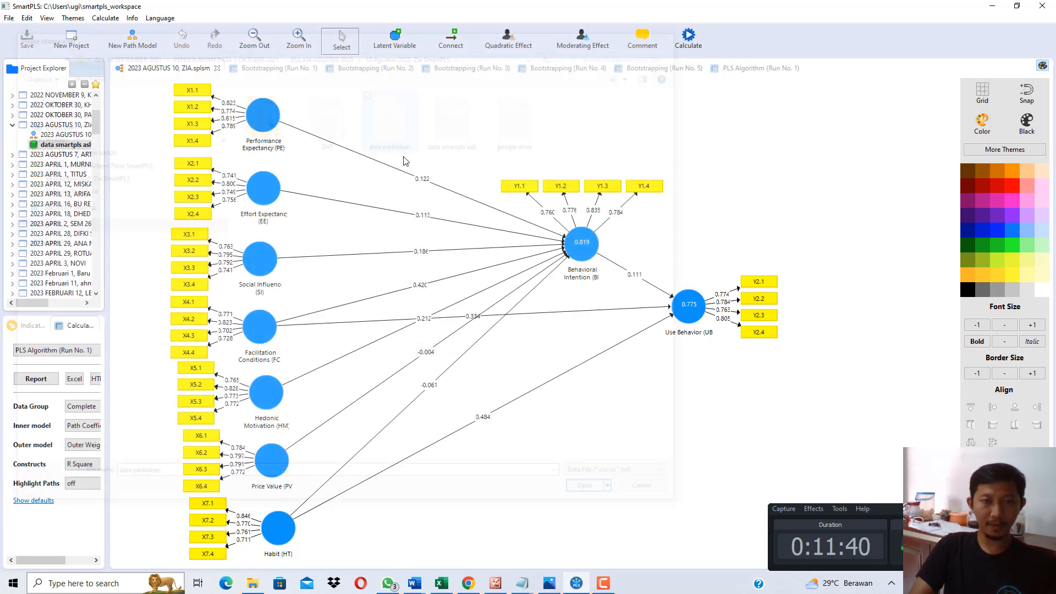
click(603, 335)
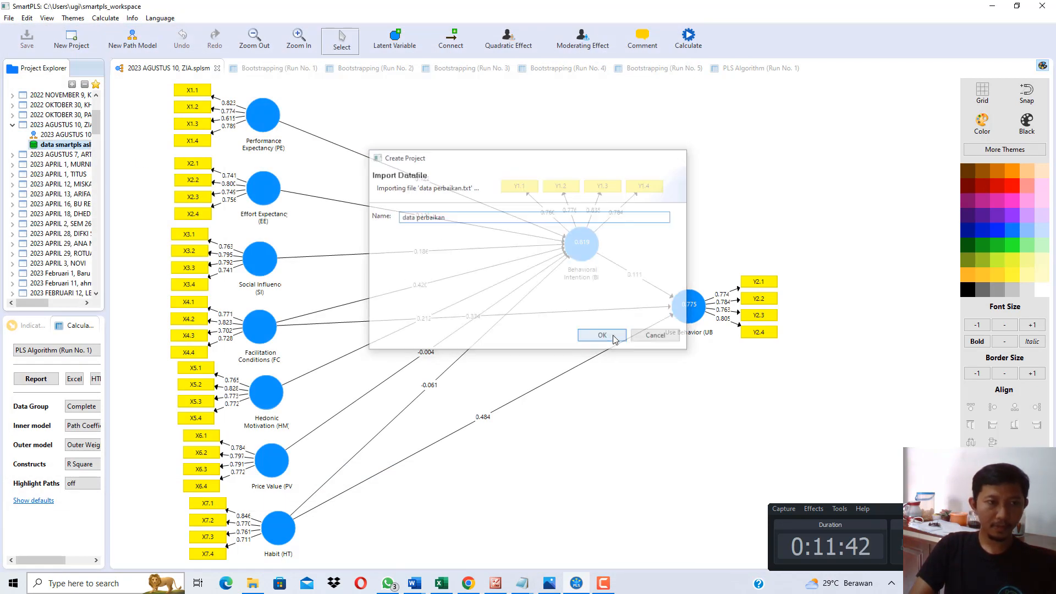
Close the old Bootstrapping and PLS Algorithm reports and the data perbaikan.txt view, leaving only the path model open
click(301, 70)
click(315, 68)
click(270, 69)
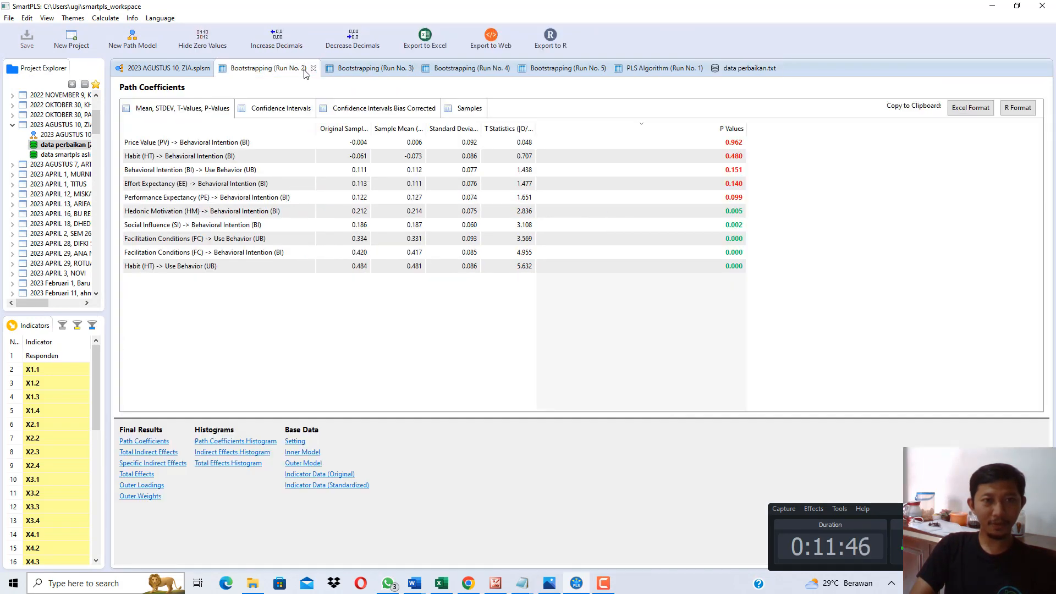
click(313, 68)
click(306, 69)
click(313, 68)
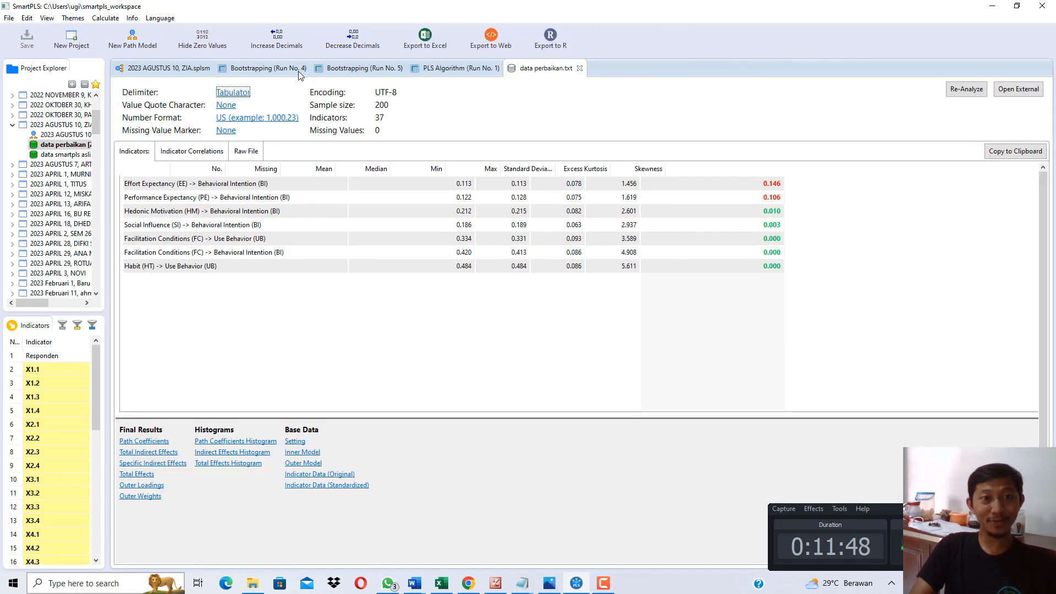
click(307, 70)
click(313, 68)
click(305, 69)
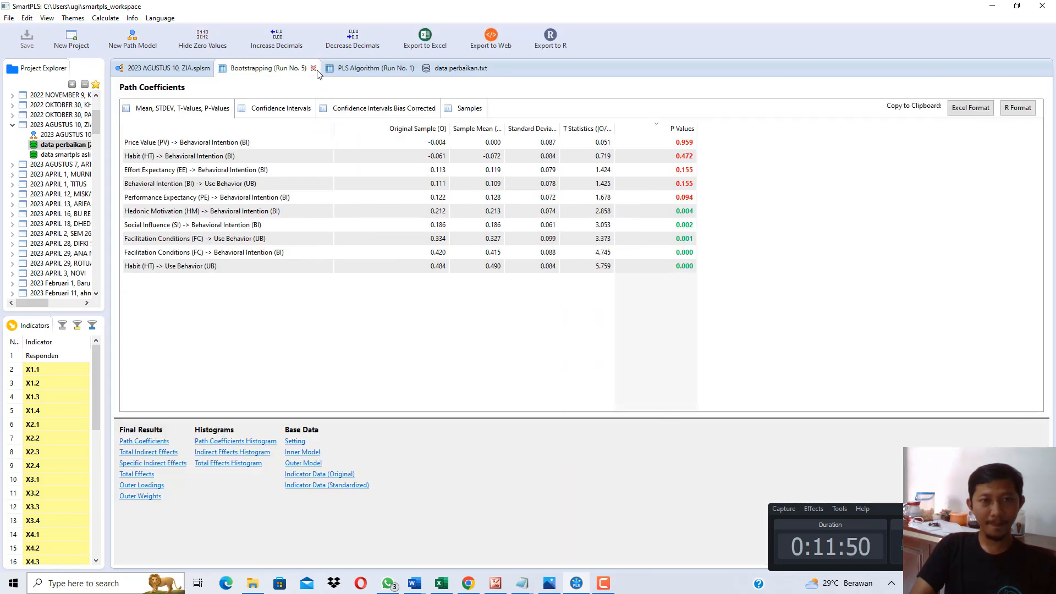
click(312, 68)
click(297, 72)
click(303, 68)
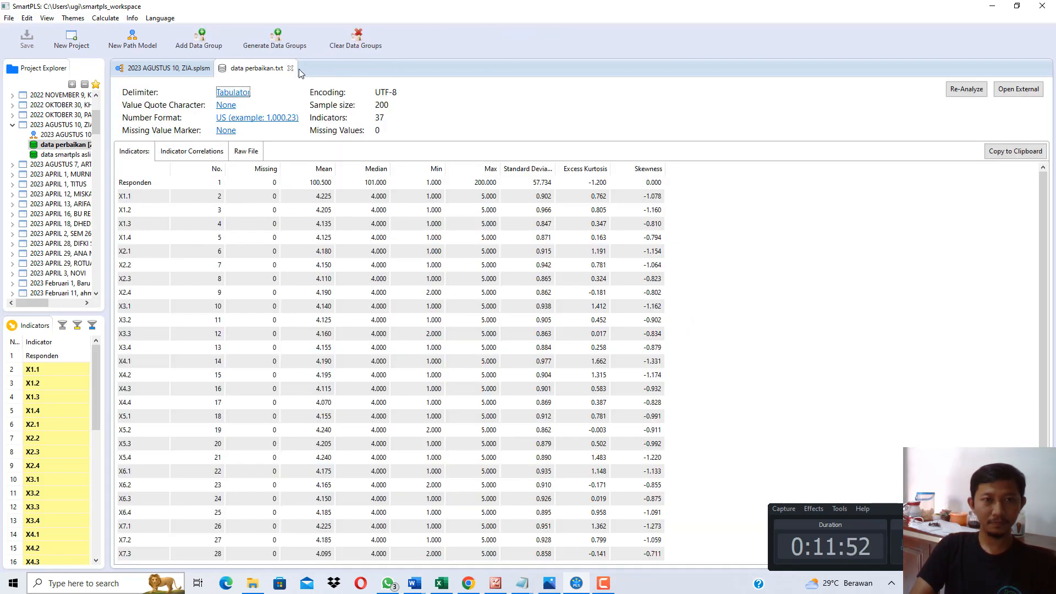
click(291, 68)
Run bootstrapping on the improved data with 500 subsamples and widen the report's path name column
click(105, 17)
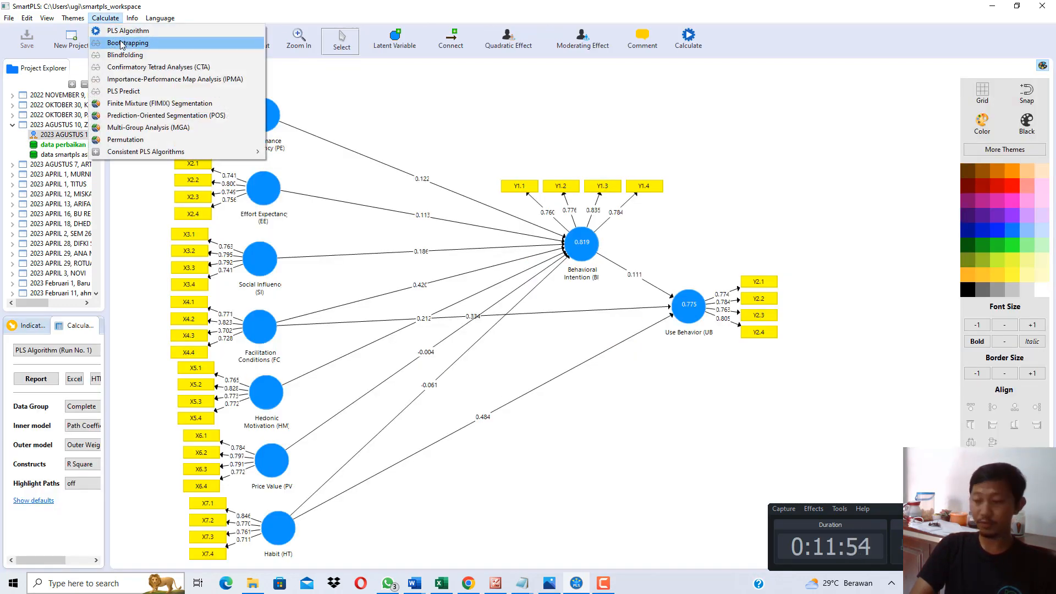
click(122, 44)
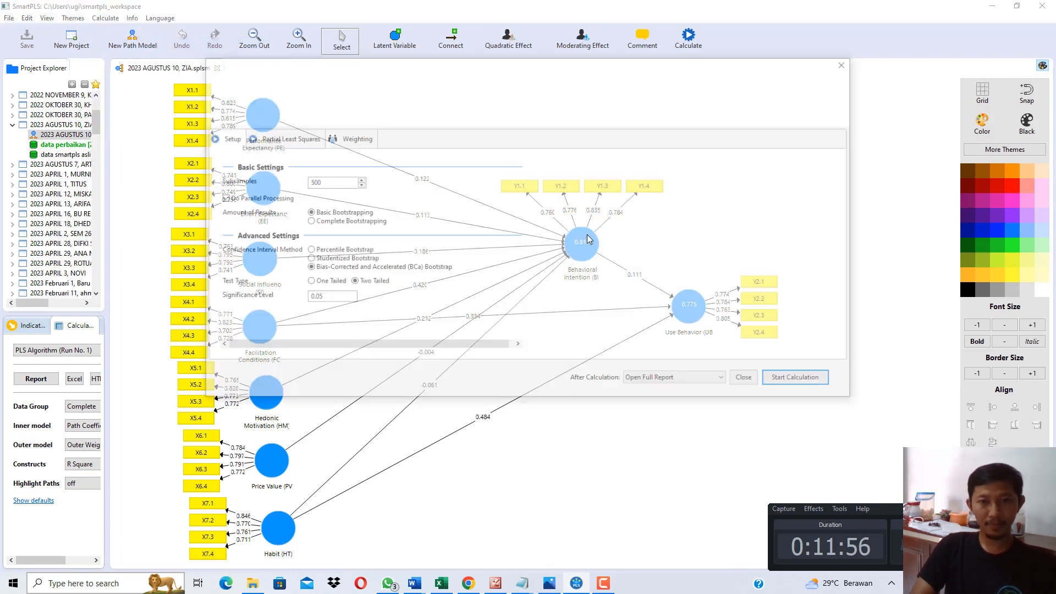
click(801, 380)
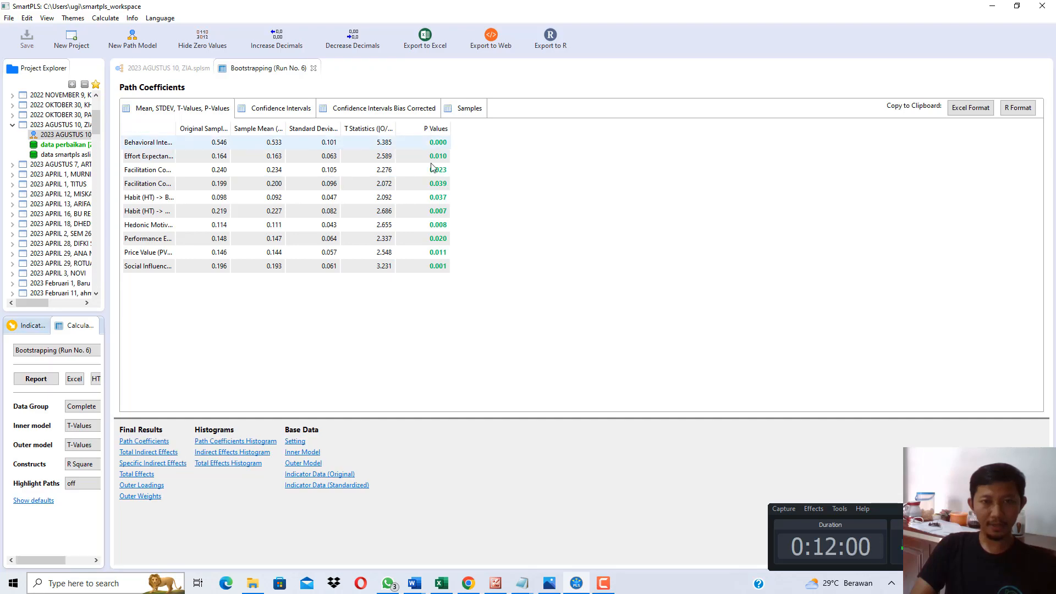
drag(175, 129, 326, 171)
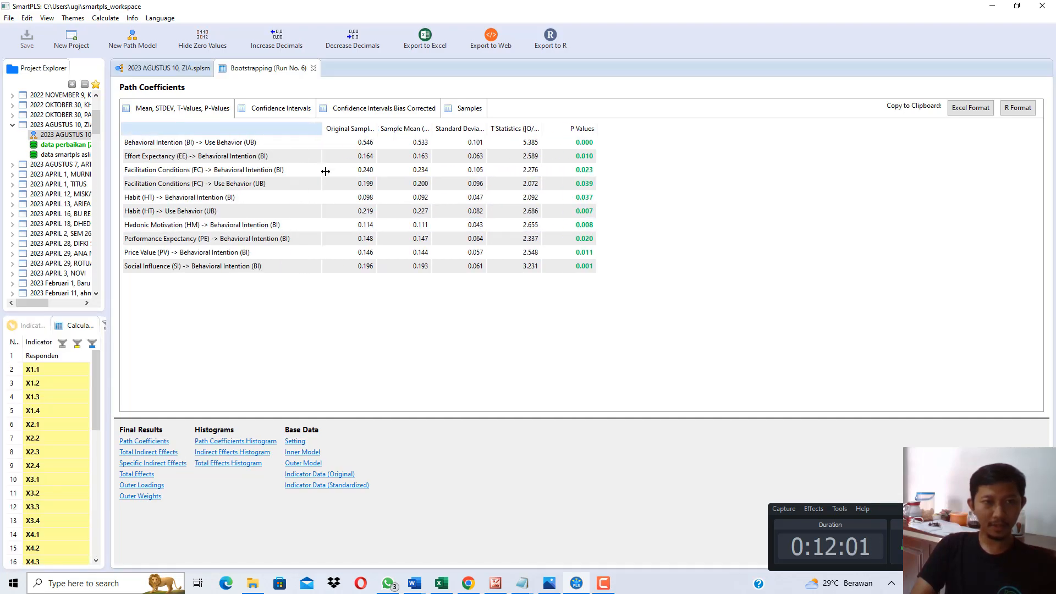
Return to the path model and rerun bootstrapping with the same 500-subsample settings
click(169, 68)
click(105, 18)
click(126, 43)
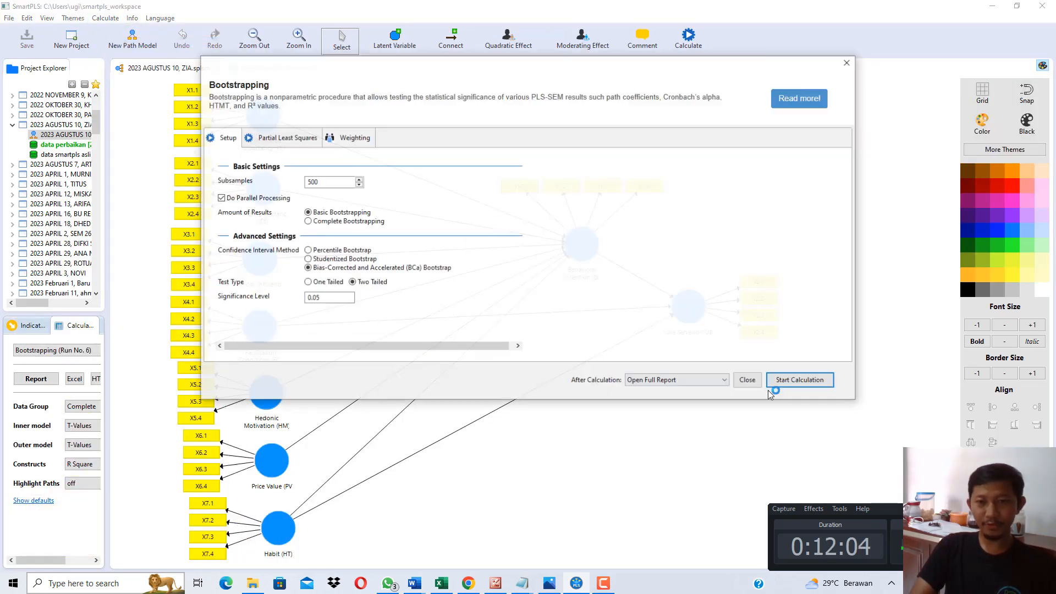
click(801, 380)
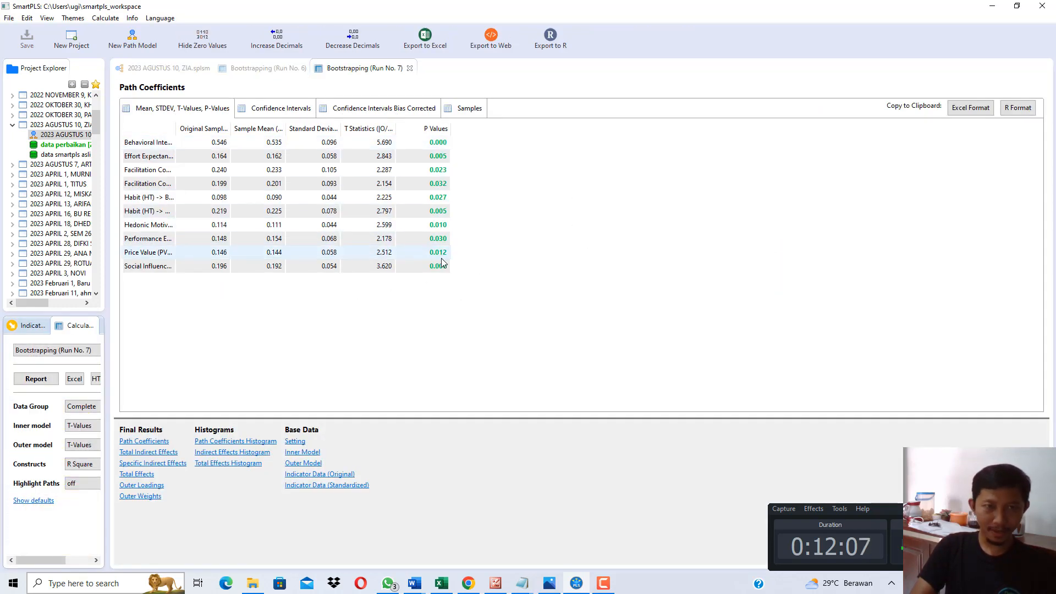
Run bootstrapping on the path model a third time, keeping the existing settings
click(178, 68)
click(106, 17)
click(115, 43)
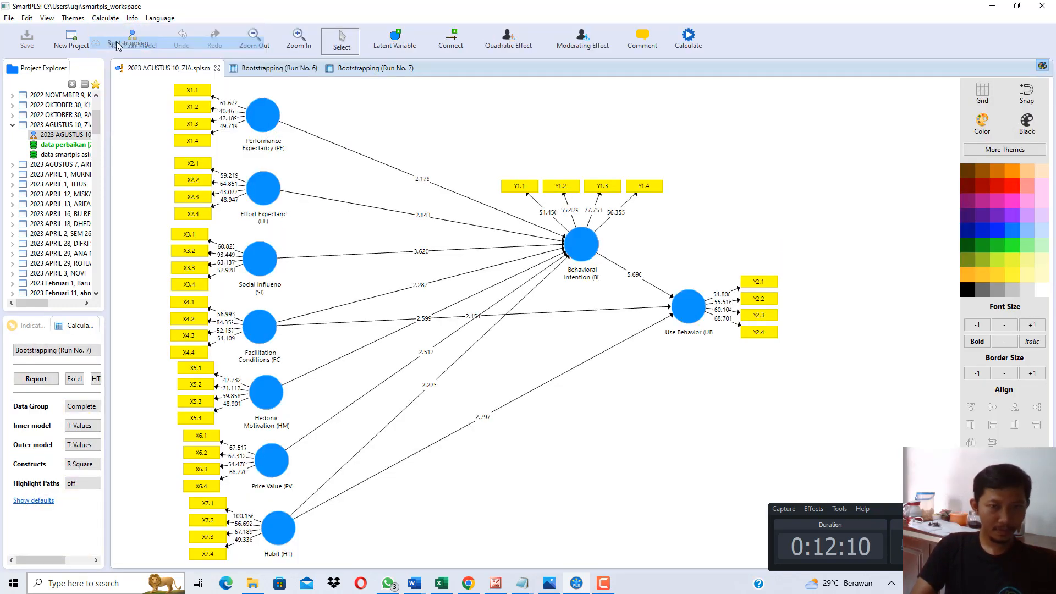
click(801, 380)
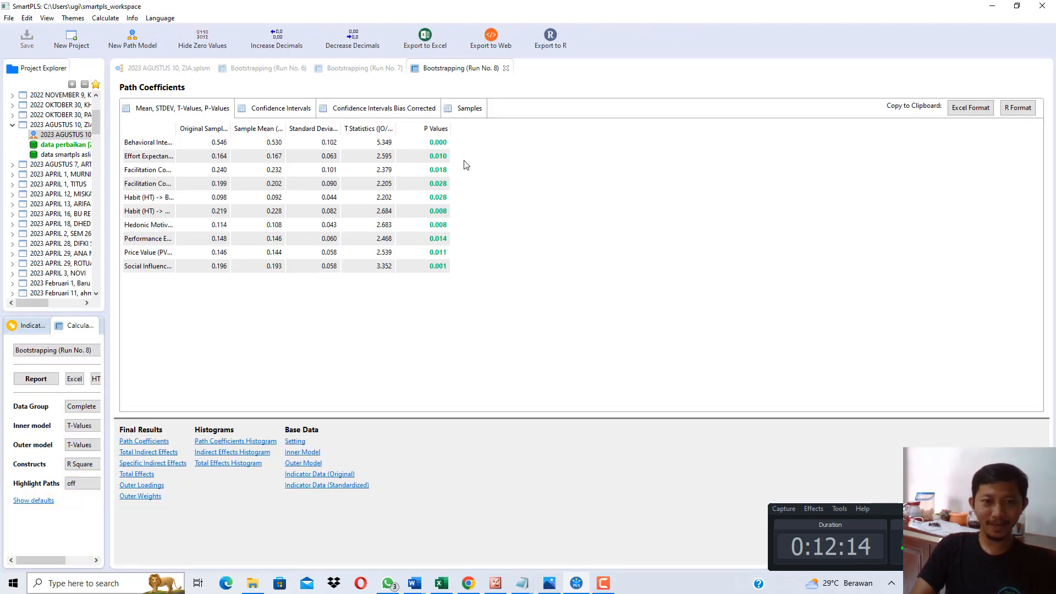
Widen the P Values and path name columns of the path coefficients table and check the first three paths' significance
drag(450, 142, 516, 141)
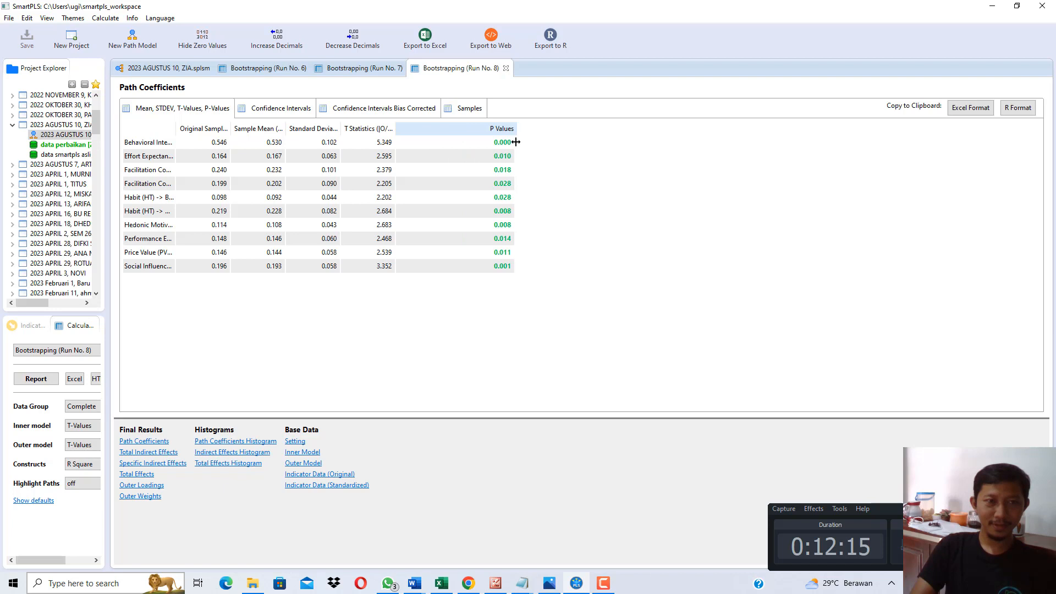
drag(176, 128, 333, 128)
click(196, 142)
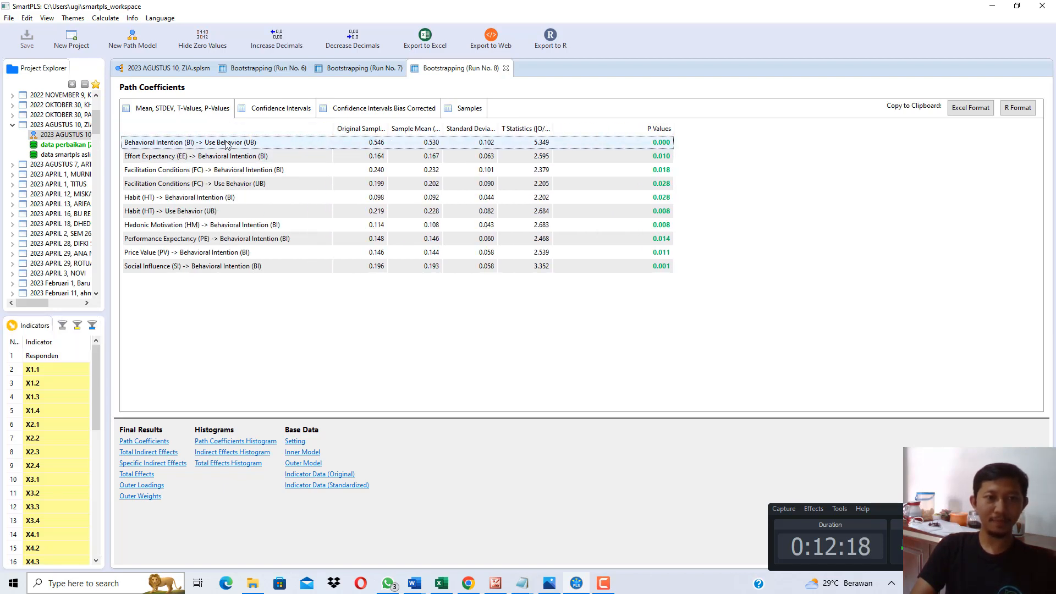
click(619, 144)
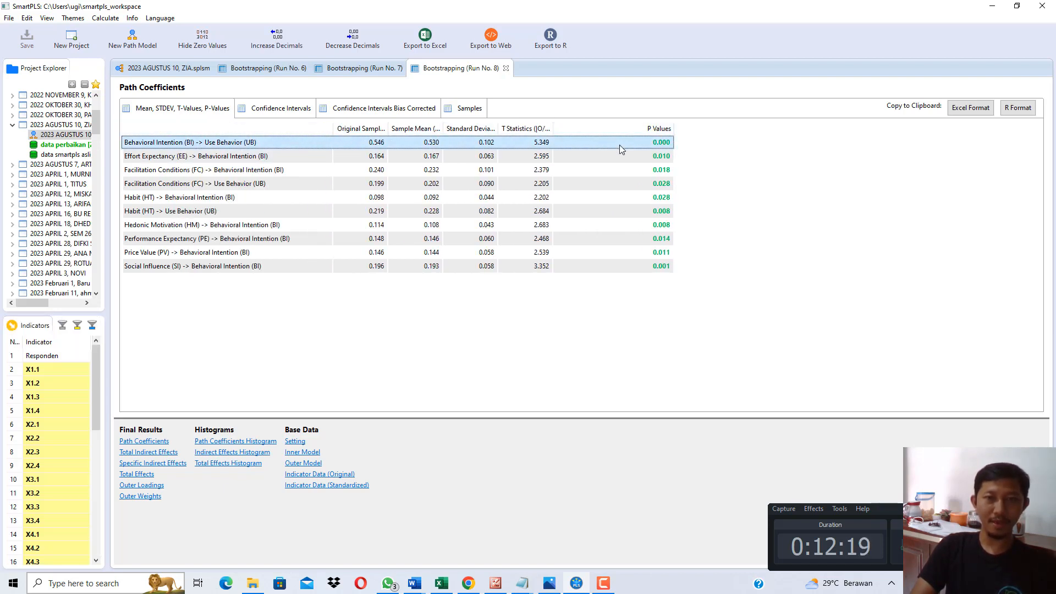
click(227, 158)
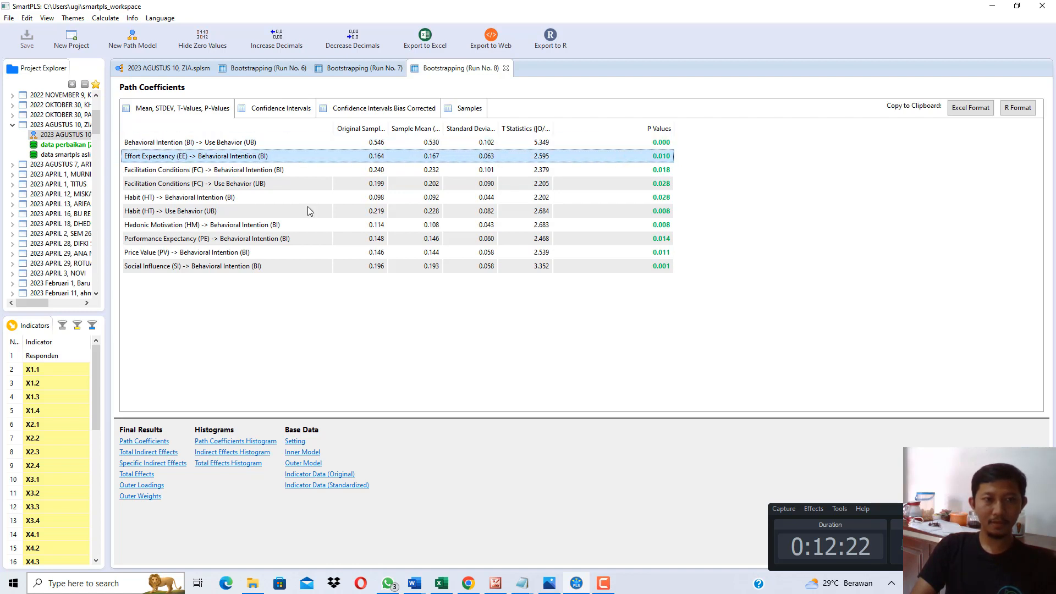
click(193, 172)
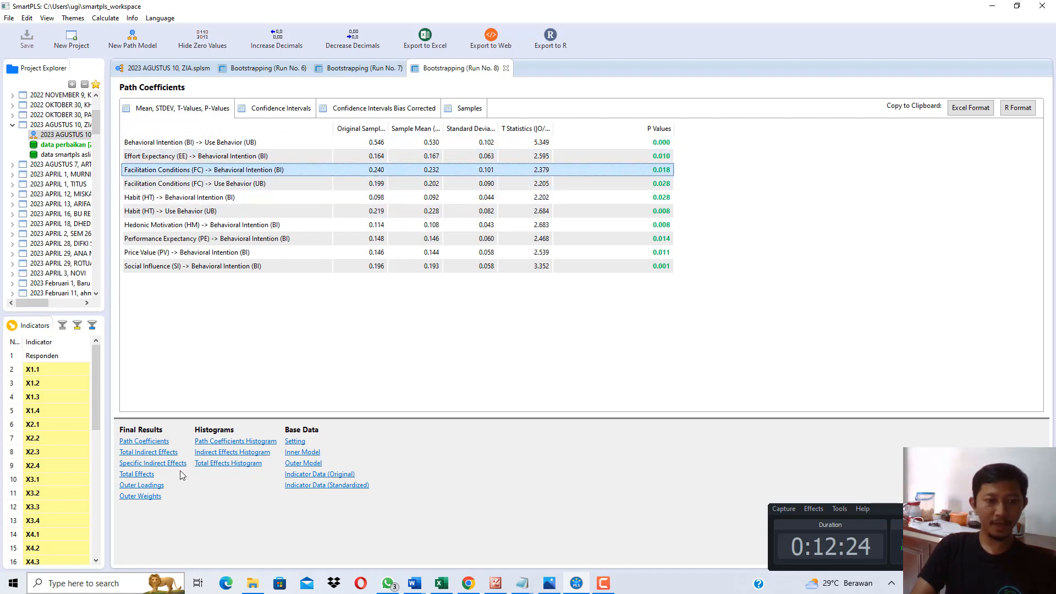
Show the bootstrapping report's specific indirect effects and widen the path name column to read the full paths
click(160, 463)
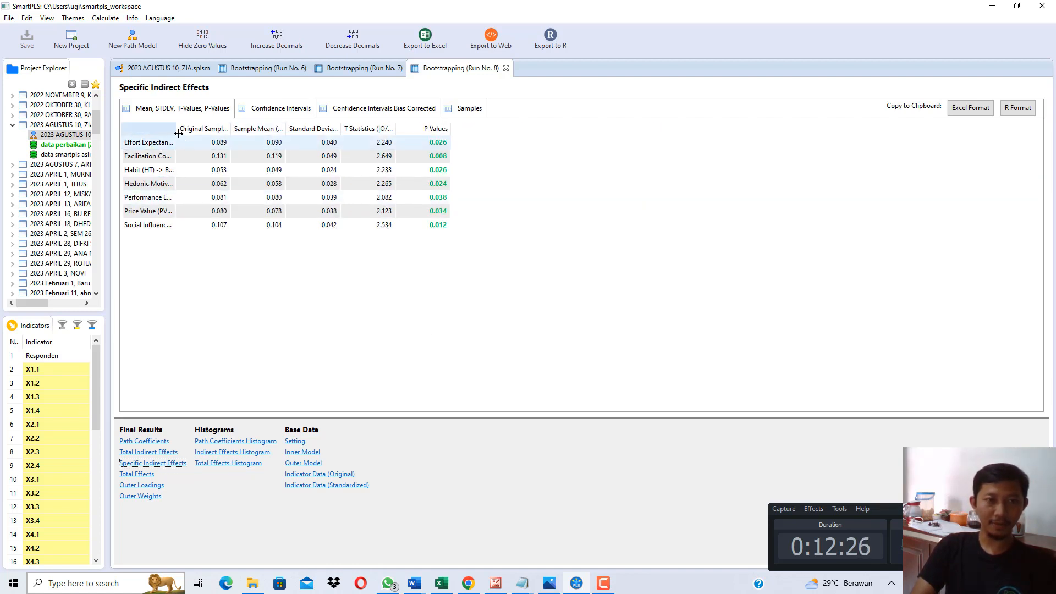
drag(177, 132, 393, 161)
click(163, 147)
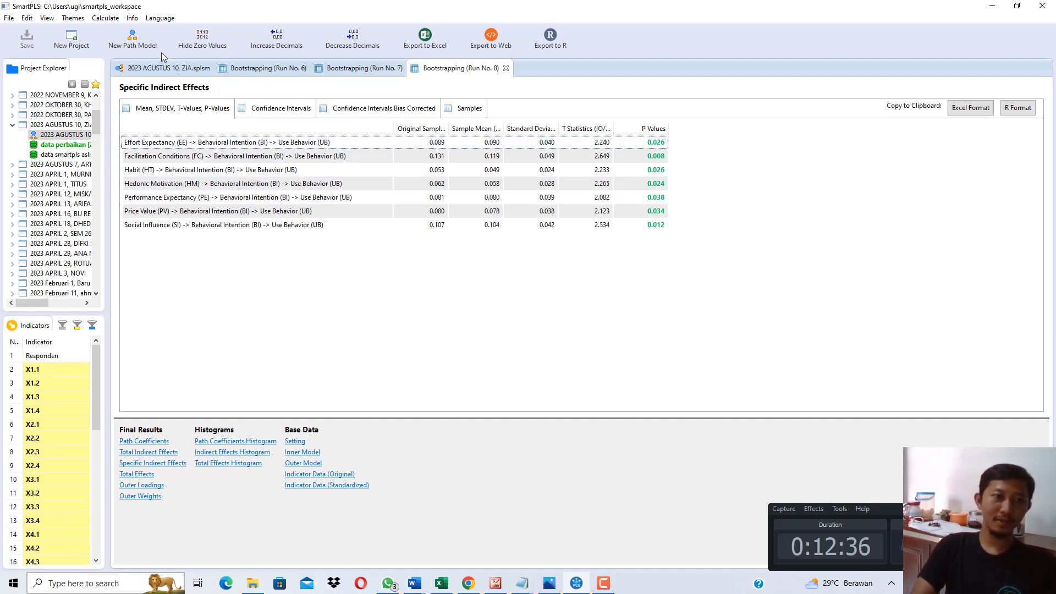
Return to the 2023 AGUSTUS 10 path model and run the PLS Algorithm on it with the existing settings
click(165, 68)
click(105, 18)
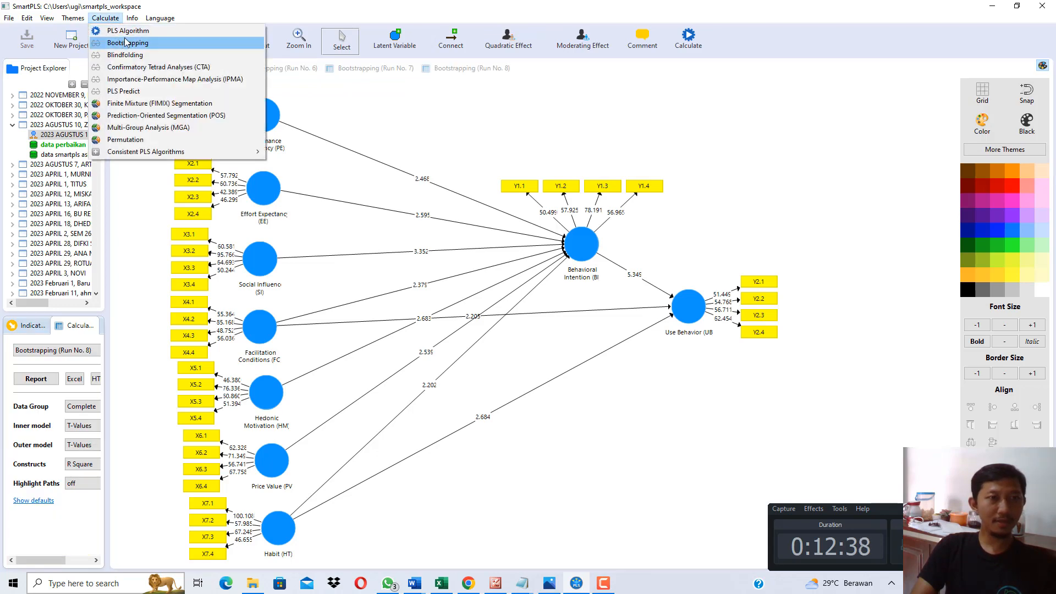
click(127, 31)
click(785, 385)
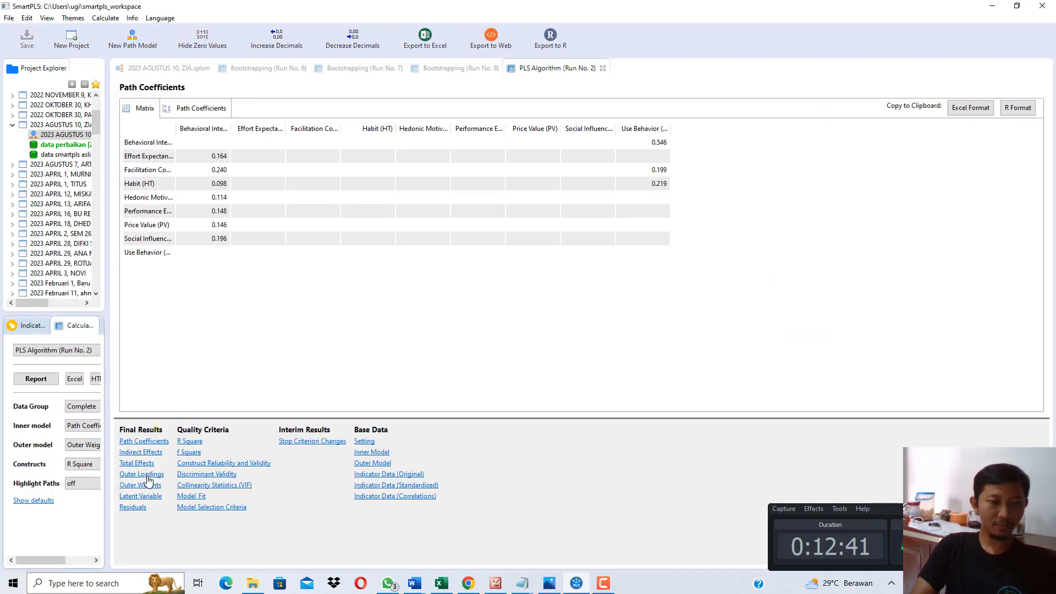
Review the outer loadings down to the Y2 indicators, and the Heterotrait-Monotrait Ratio (HTMT) matrix under discriminant validity
click(144, 474)
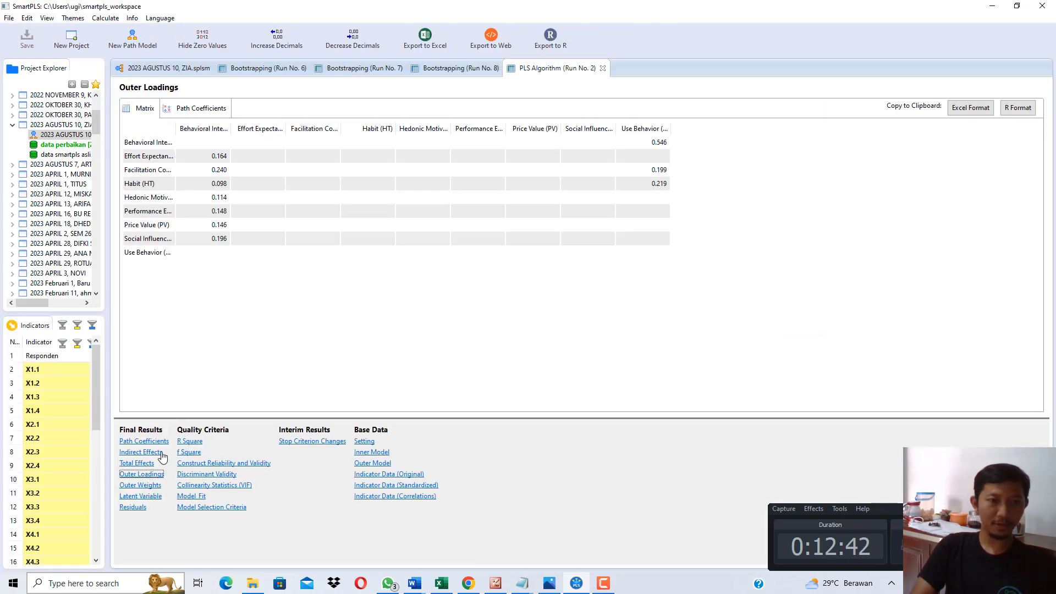
scroll(295, 200, down, 5)
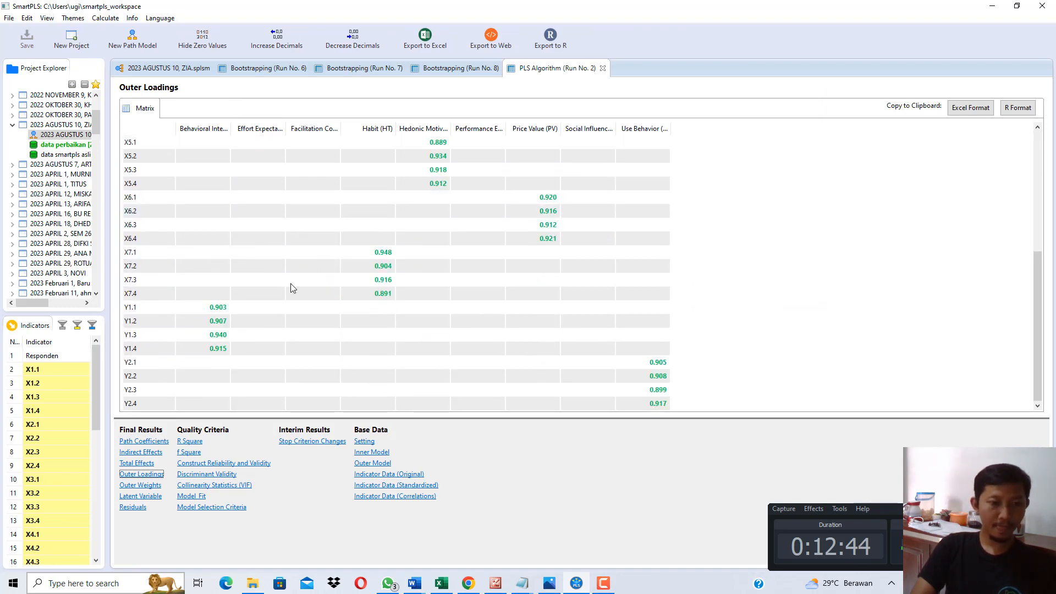
click(210, 474)
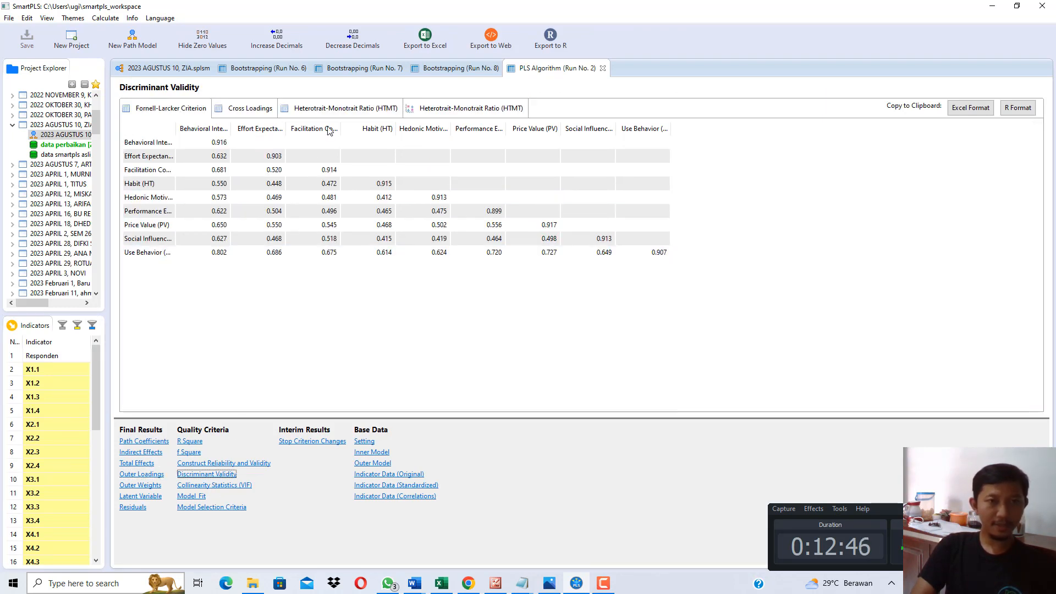
click(337, 108)
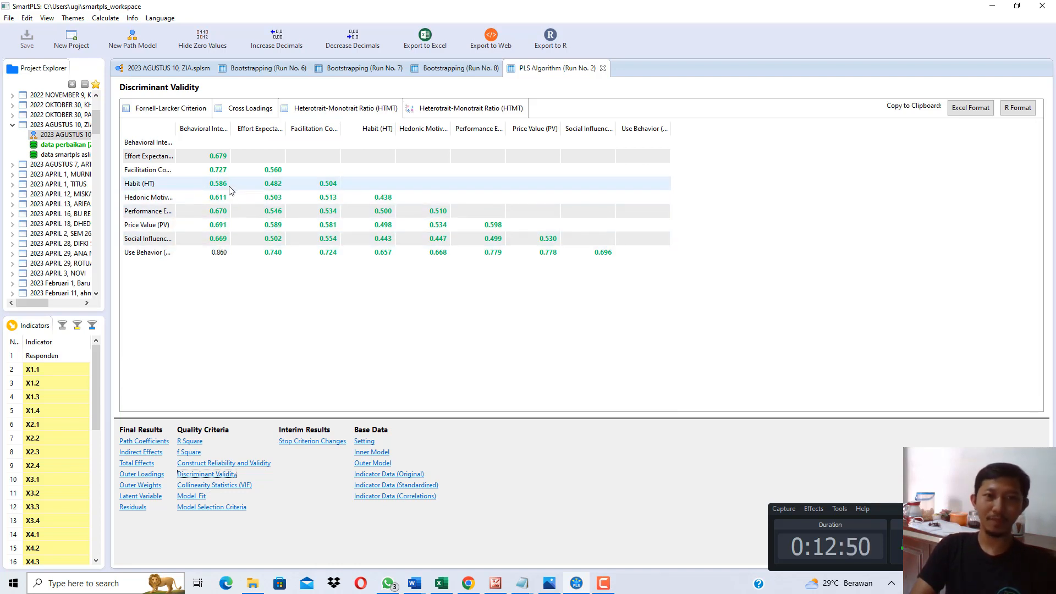
click(851, 447)
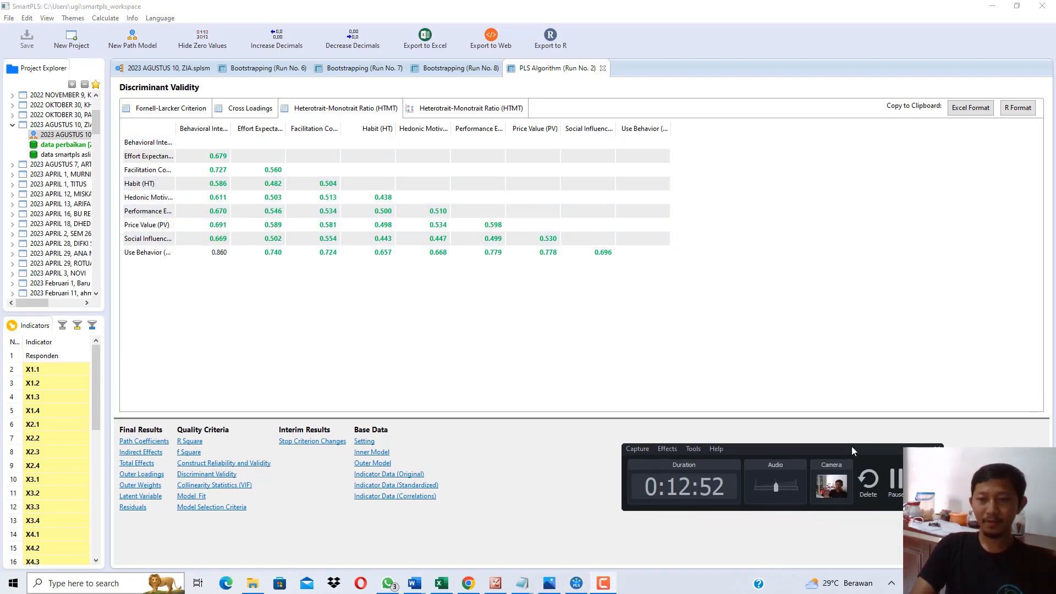